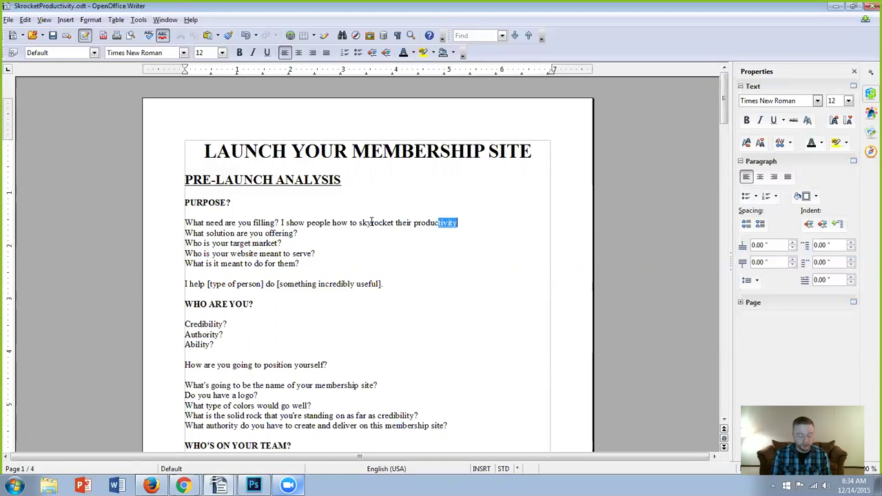
Step: Complete the need answer with "in their life and business." and answer the solution question with "Increasing productivity"
text(in their life and business.)
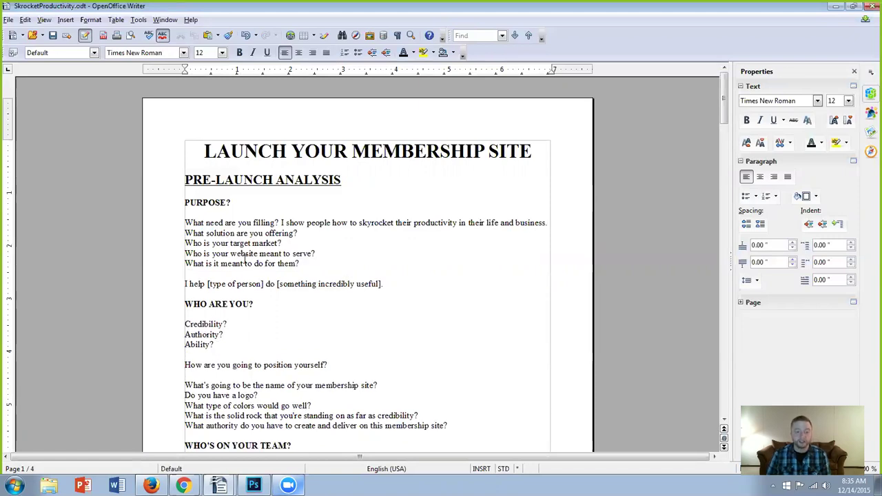
click(314, 232)
text(Increasing productivit)
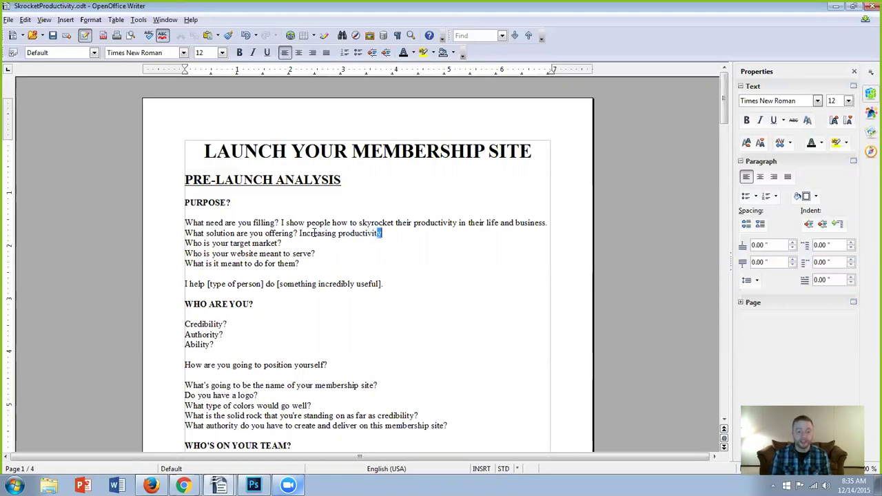
key(Return)
Step: Answer the target market question with "Small business owners, web developers" and the website audience question with "Individuals and businesses"
key(Down)
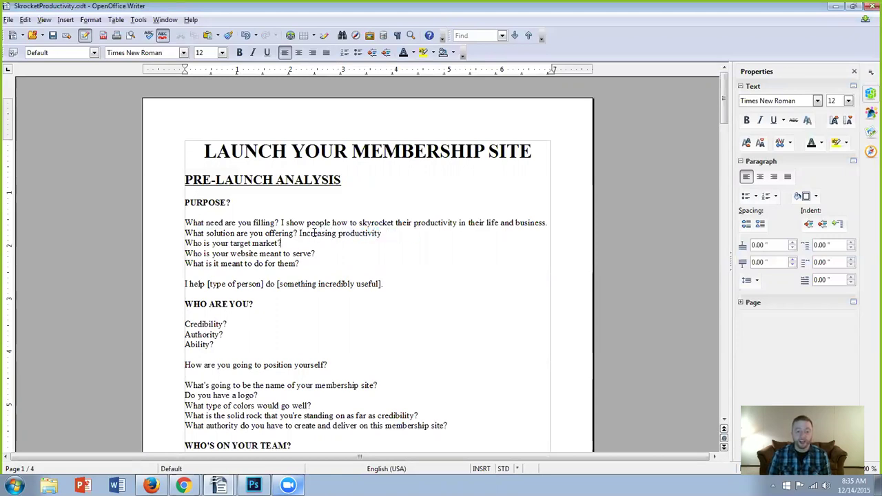
text(Small business owners, )
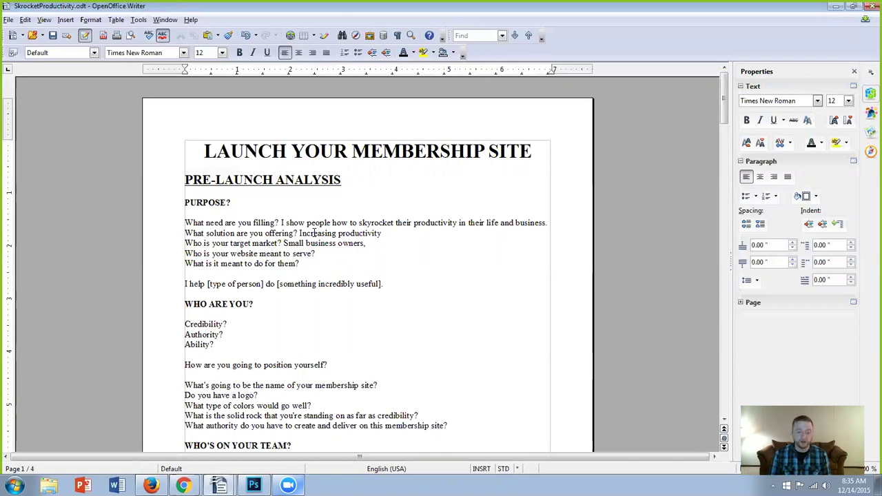
text(web developers)
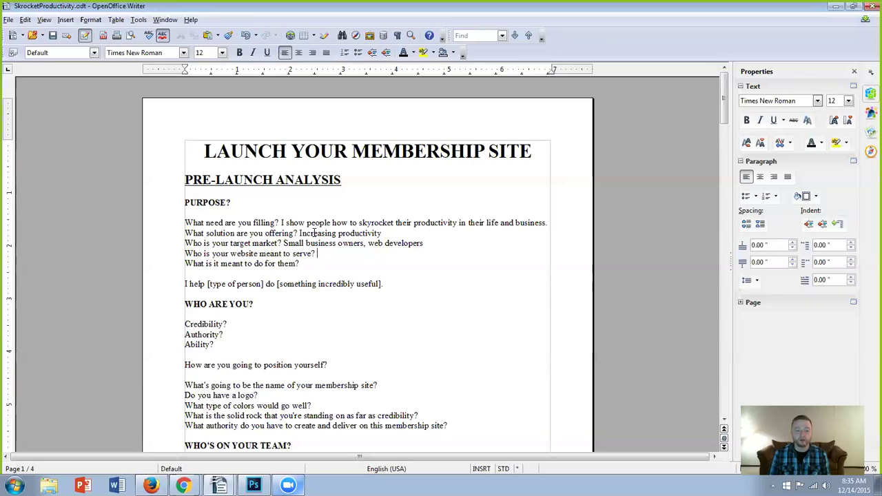
text(ind)
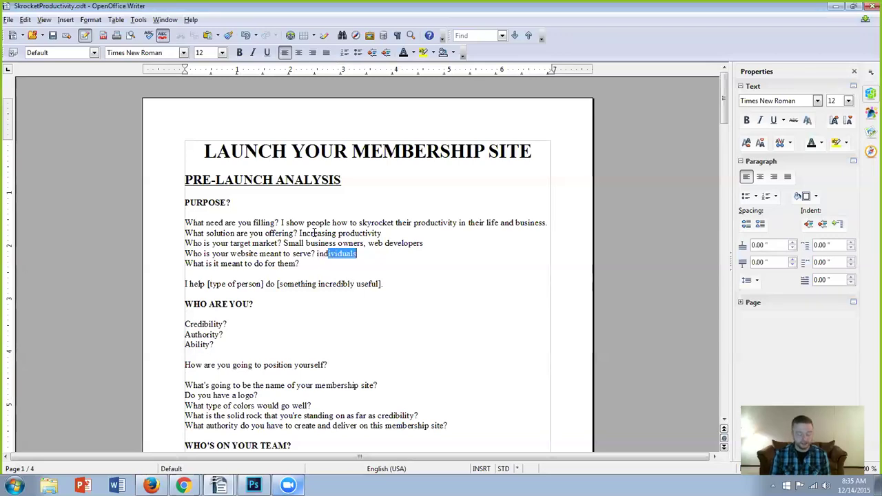
key(Return)
text(and busine)
key(Return)
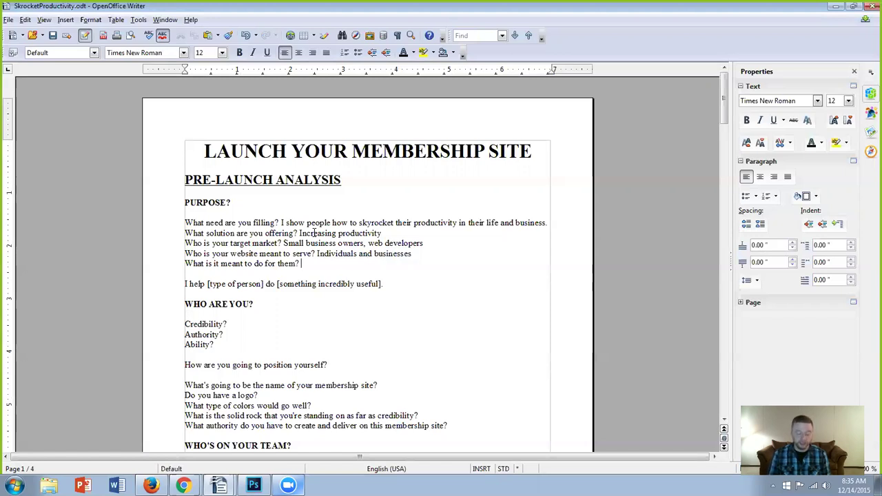
Step: Answer "What is it meant to do for them?" with "Skyrocket your productity."
text(Skyrock)
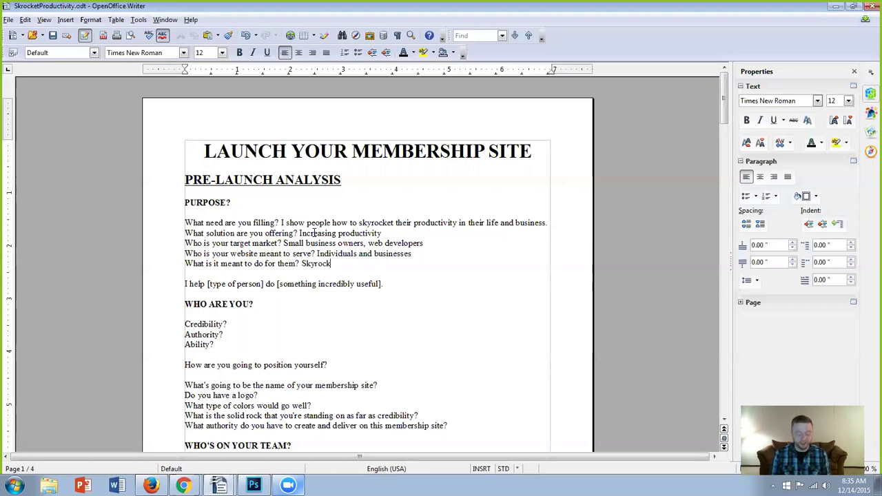
text(et your productivit)
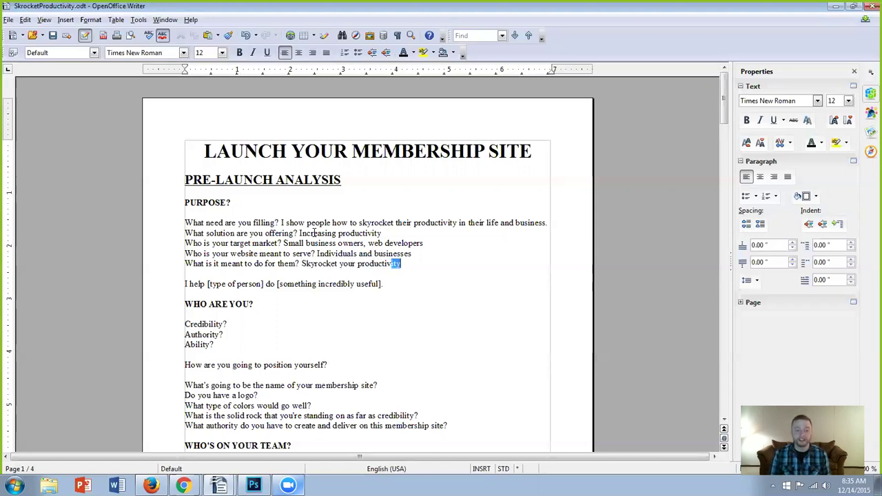
text(y.)
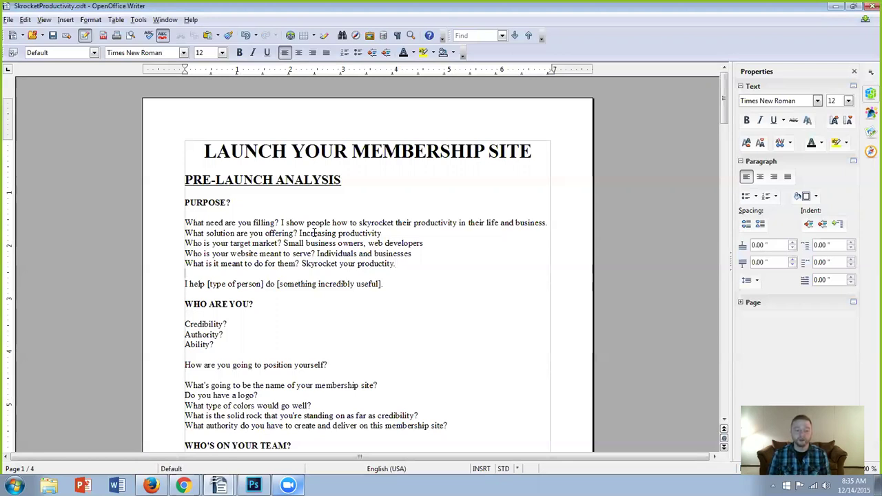
Step: Add a two-paragraph biography below "Ability?" covering the author's background, Ohio State English degree, business launch experience, and speaking and marketing work
key(Down)
key(Down)
key(Down)
key(Down)
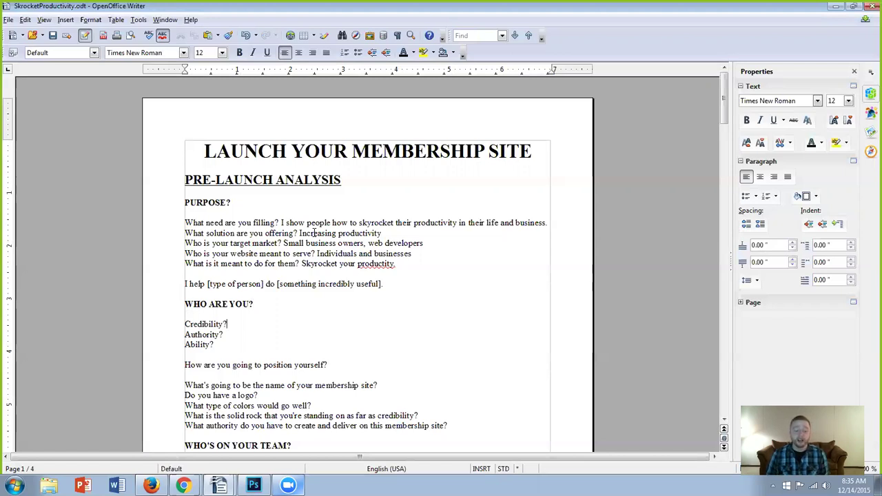
key(Down)
key(Down)
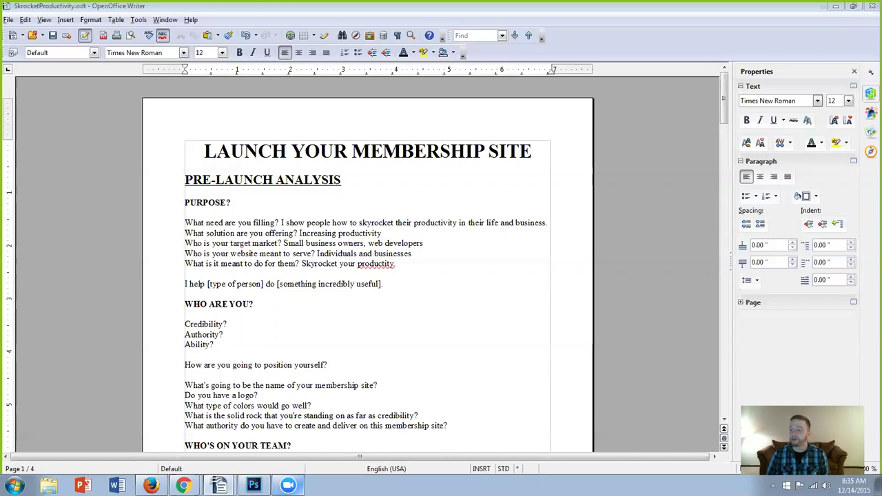
click(316, 346)
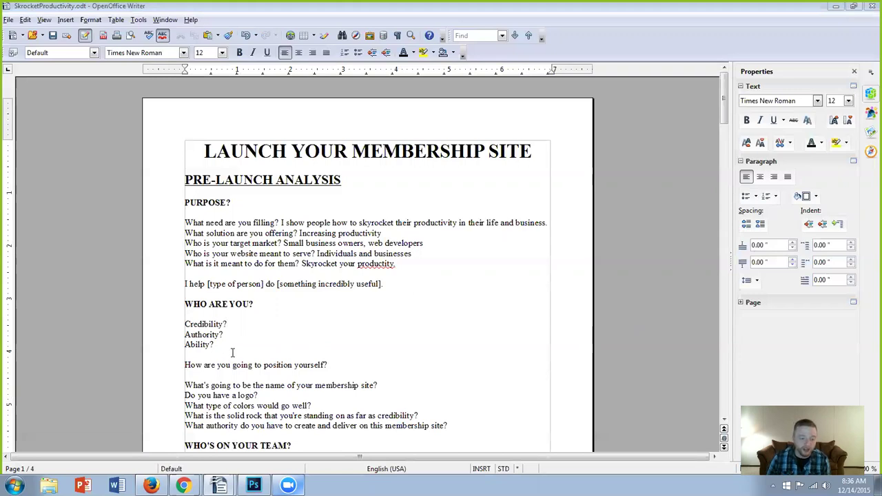
key(Down)
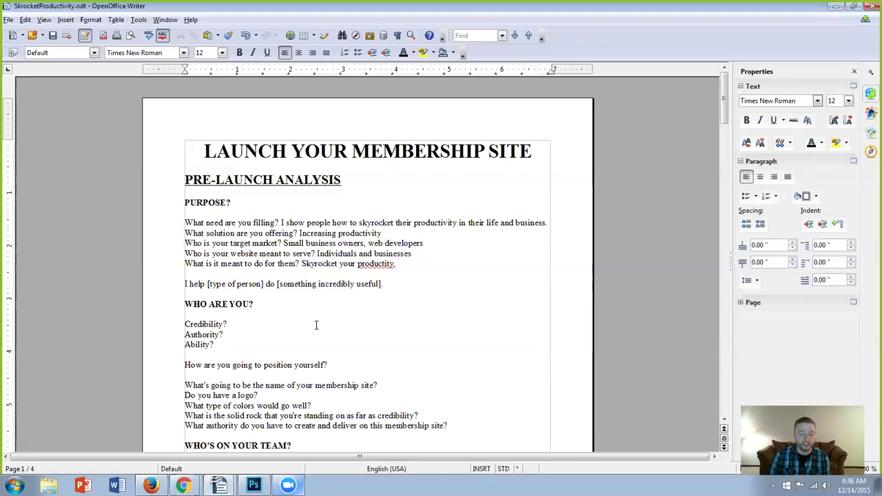
key(Return)
key(Return)
key(Up)
text(My name is Jered Slusher and I was born and raised in Lima, Ohio. I graduated from The Ohio State University with a Bachelor's Degree in English in 2009. Since then, I've been involved with helping dozens of businesses launch products and membership sites online.  In addition to operating multiple businesses, I'm also an author, speaker, and marketing consultant, helping other individuals and businesses to skyrocket their productivity and achieve their goals.)
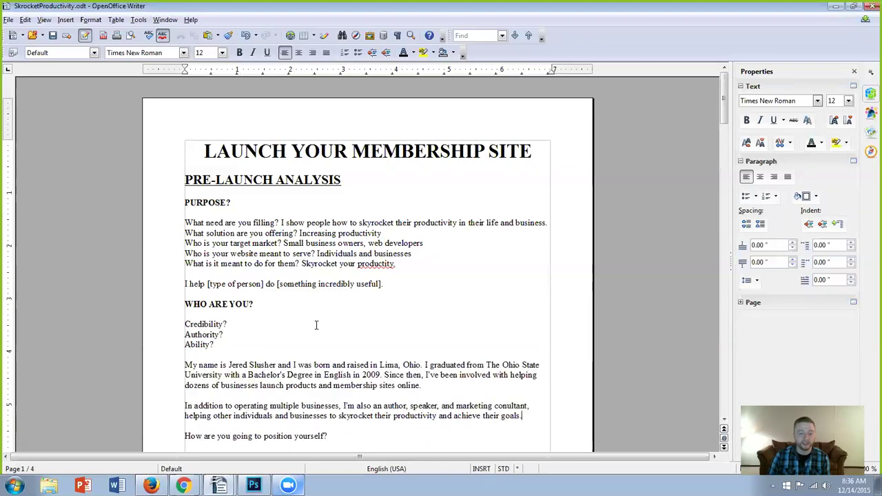
Step: Answer the question about the membership site's name with "Skyrocket Productivity"
scroll(316, 325, down, 5)
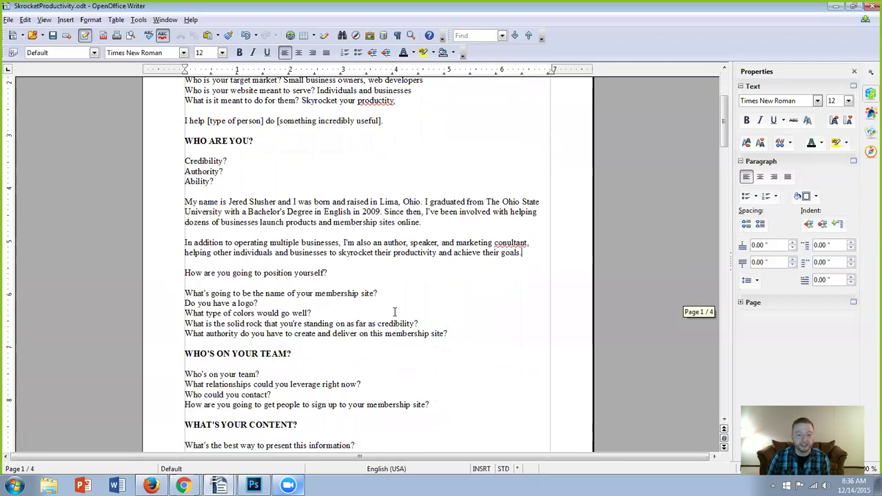
click(352, 271)
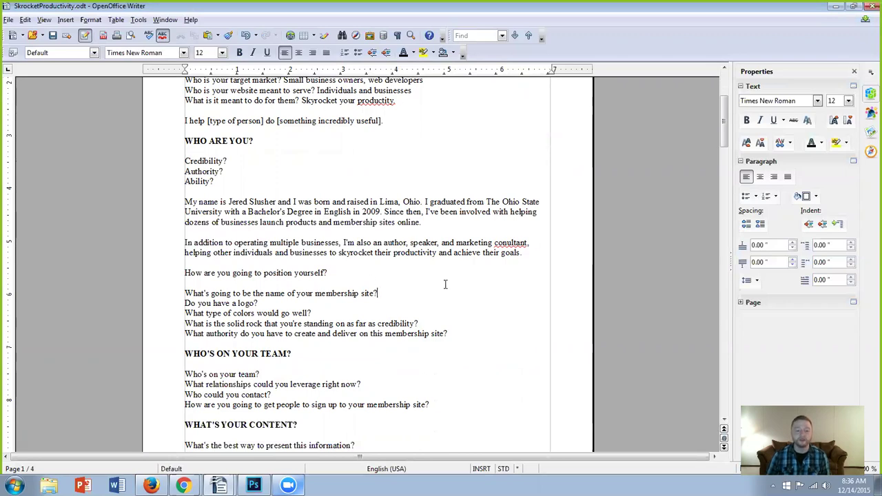
key(Down)
key(Down)
key(End)
text(Sky)
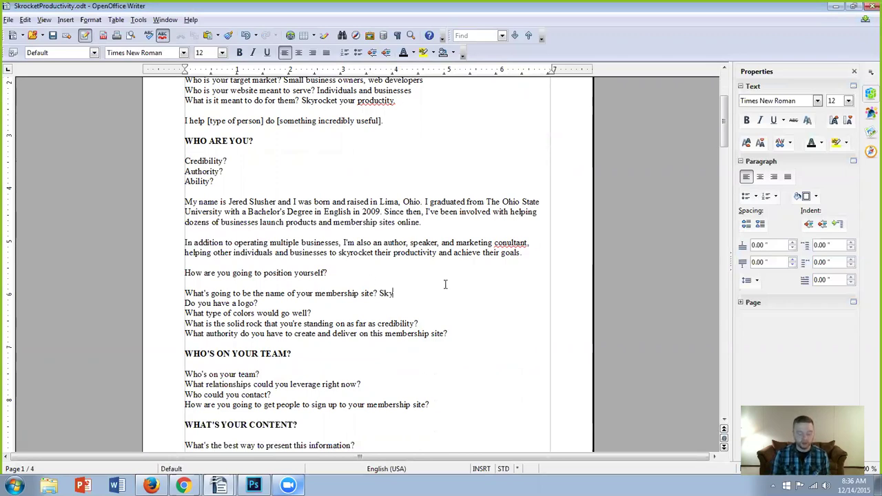
text(rocket Productivity)
Step: Answer the logo question with "No, but I'll create one in 3 minutes in photoshop." and the colors question with "Sky blue"
key(Down)
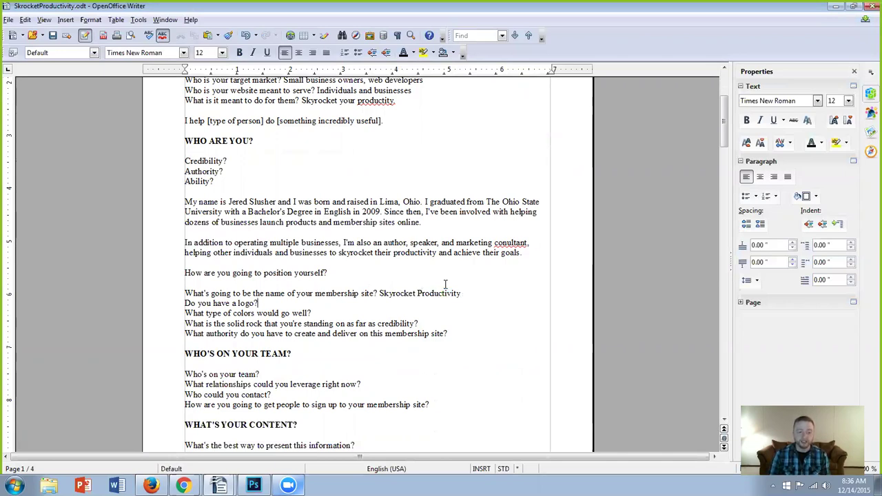
text(No, but)
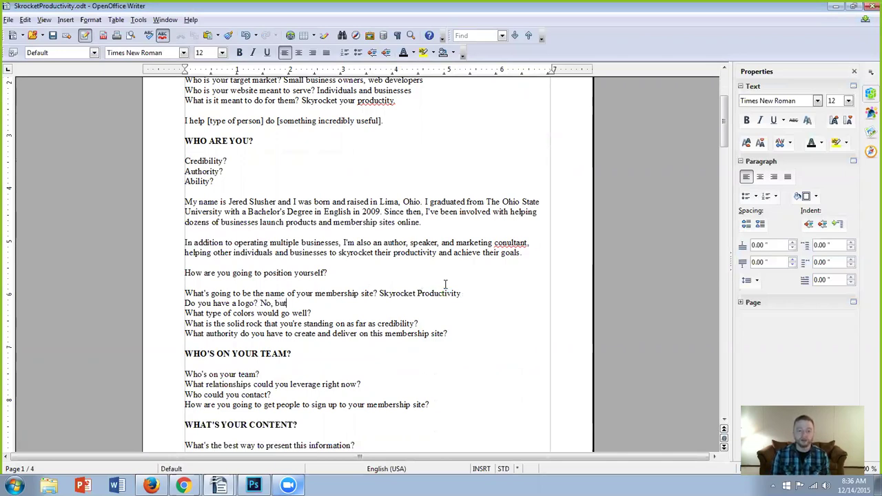
text( I'll create one in )
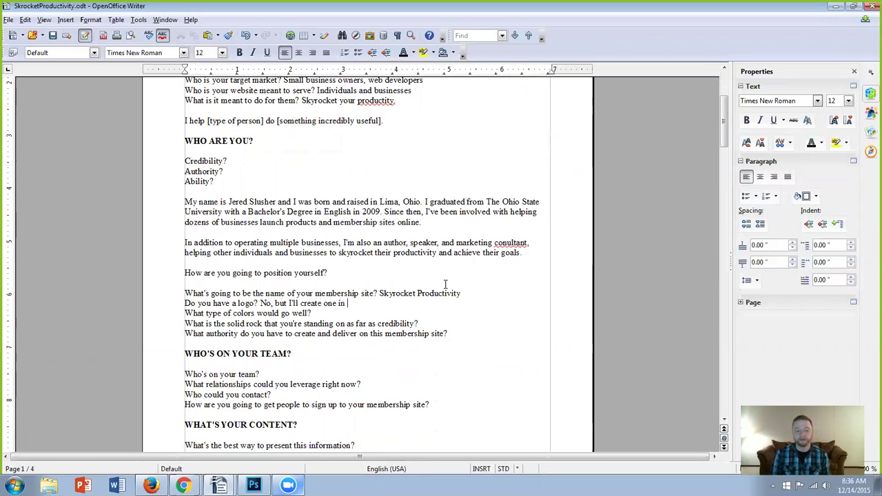
text(3 minutes in photoshop.)
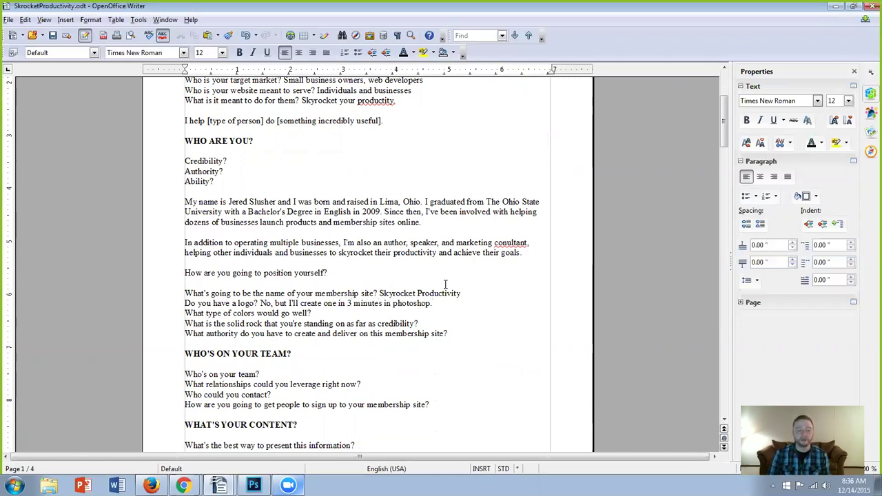
key(Down)
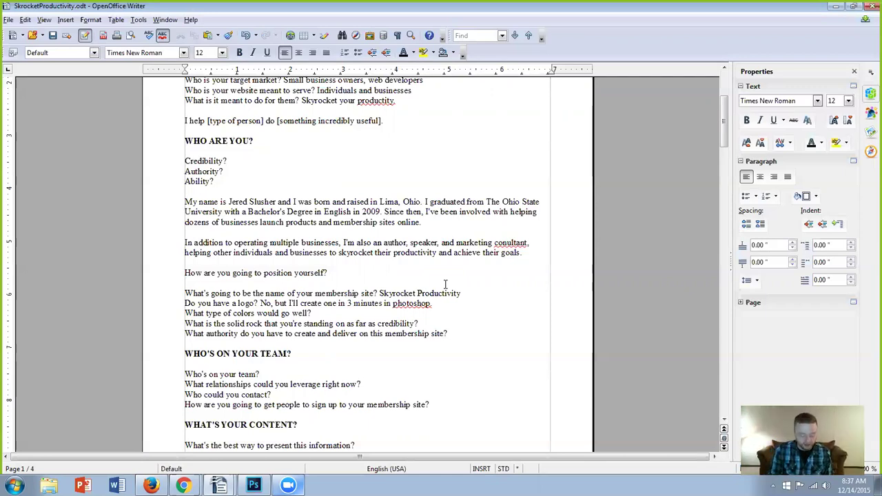
text(Sky blue)
Step: Answer the solid rock credibility question with "I've helped dozens of small businesses launch websites very quickly."
key(Down)
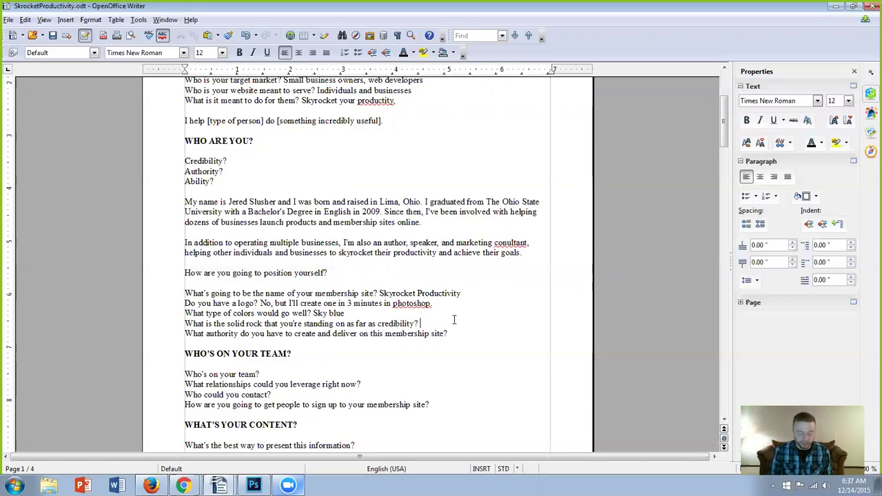
text(I've helped dozens of small bus)
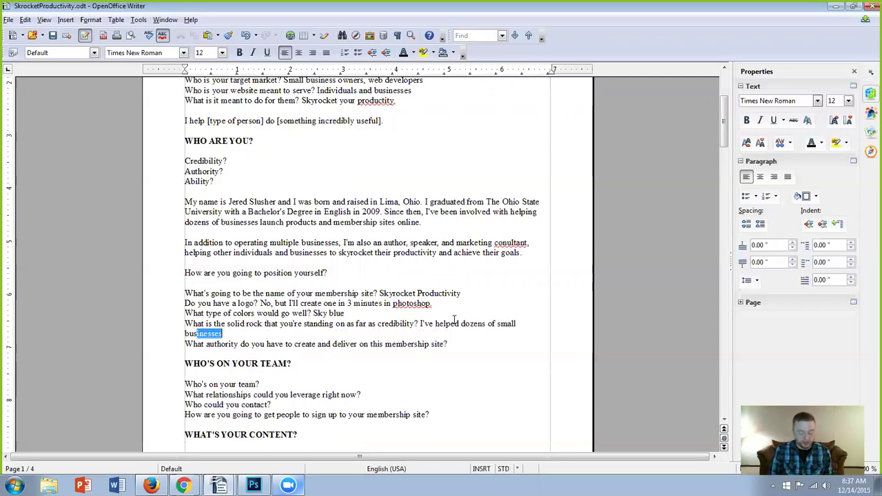
text(inesses launch webs)
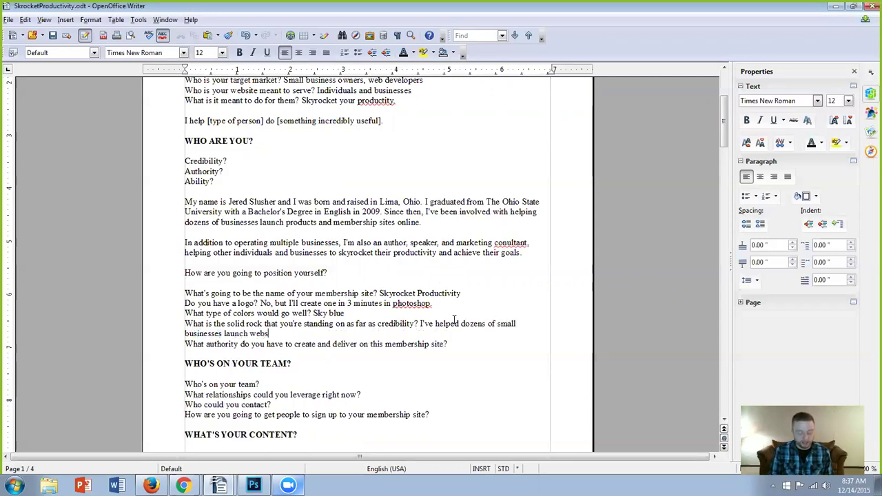
text(ites very quickly.)
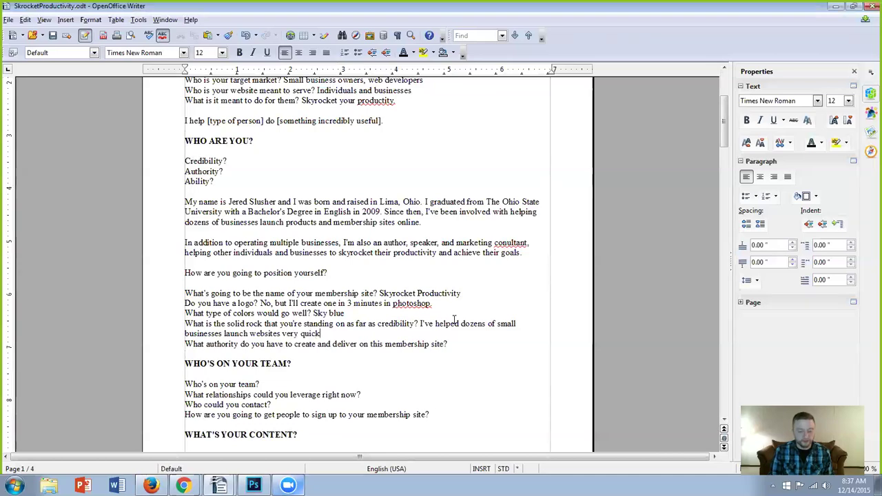
Step: Answer "Who could you contact?" in the WHO'S ON YOUR TEAM? section with "X MemberPro"
click(467, 342)
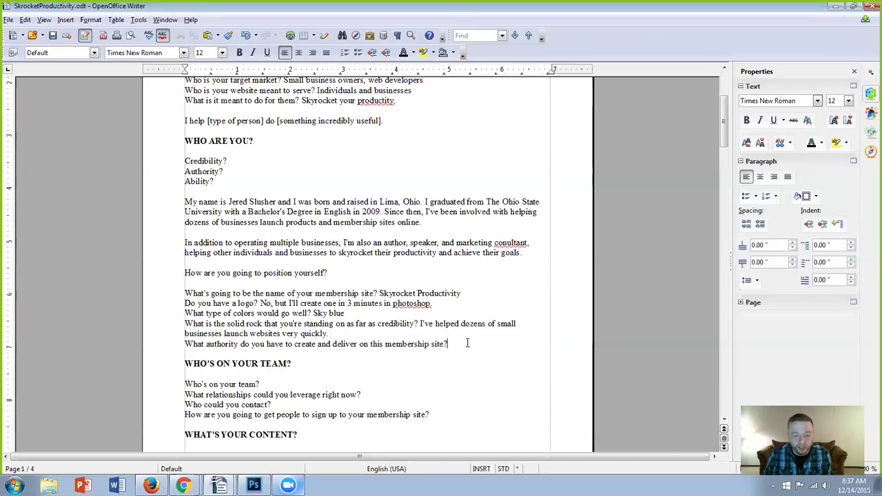
scroll(467, 330, down, 2)
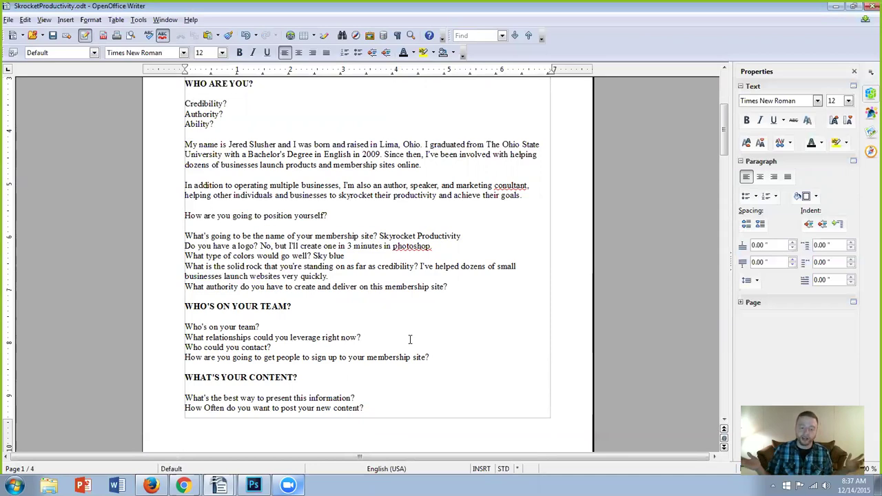
key(Down)
text(X MemberPro)
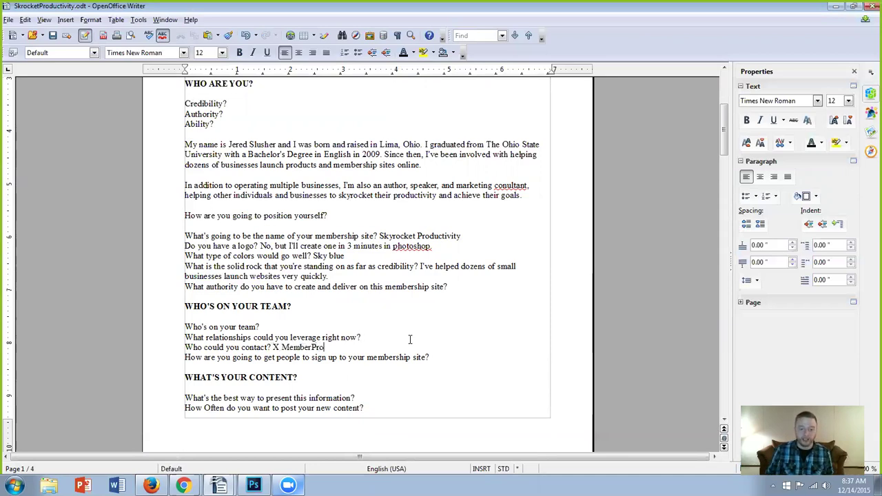
Step: Answer "What are you going to charge and how often?" with "$297 --- $97 --- $47" and trim the answer to "$297"
scroll(403, 337, down, 2)
scroll(399, 338, down, 2)
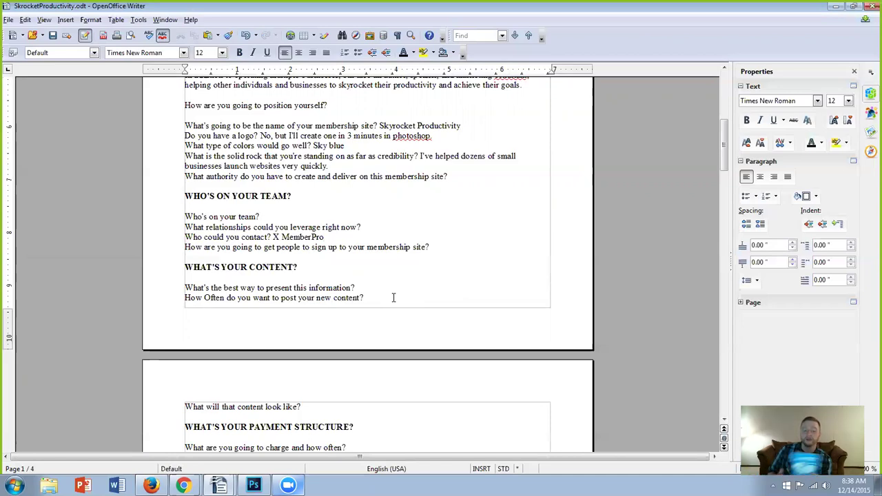
scroll(393, 298, down, 3)
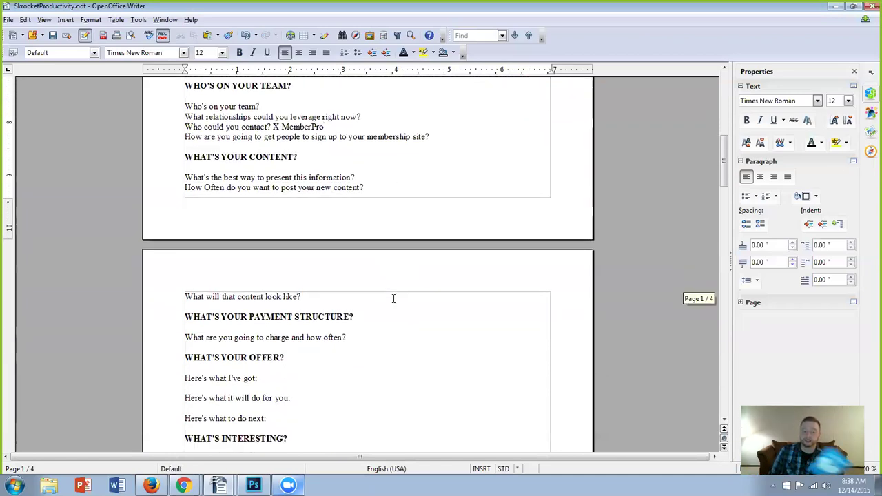
scroll(393, 297, down, 2)
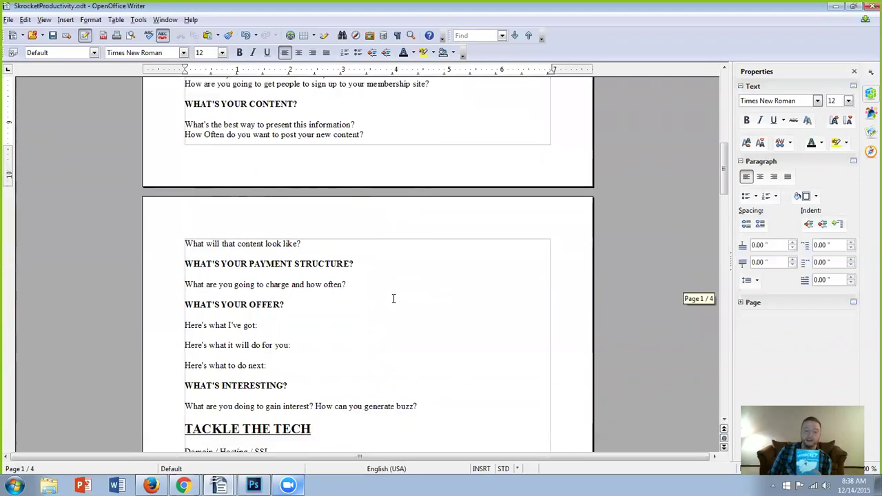
click(385, 280)
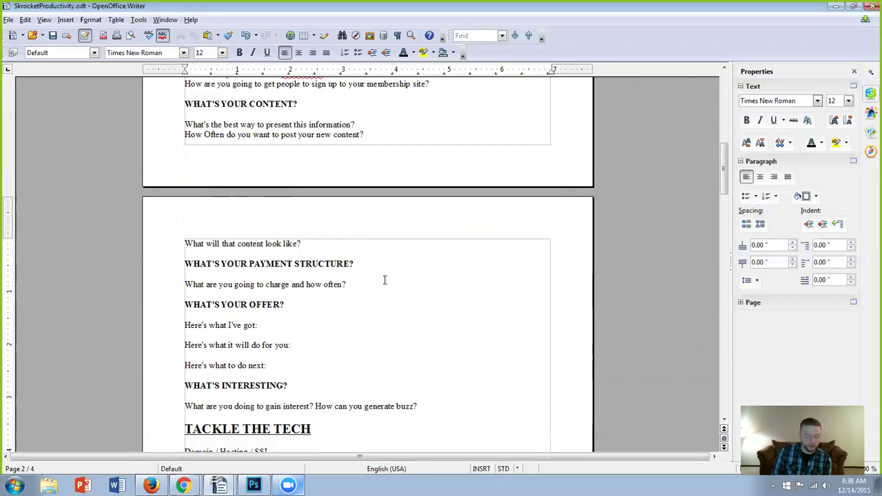
text($29)
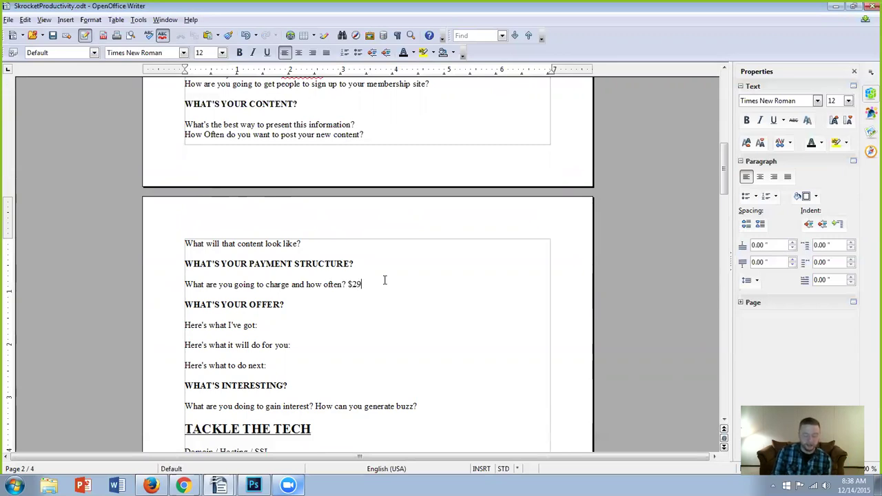
text(7 --- $97)
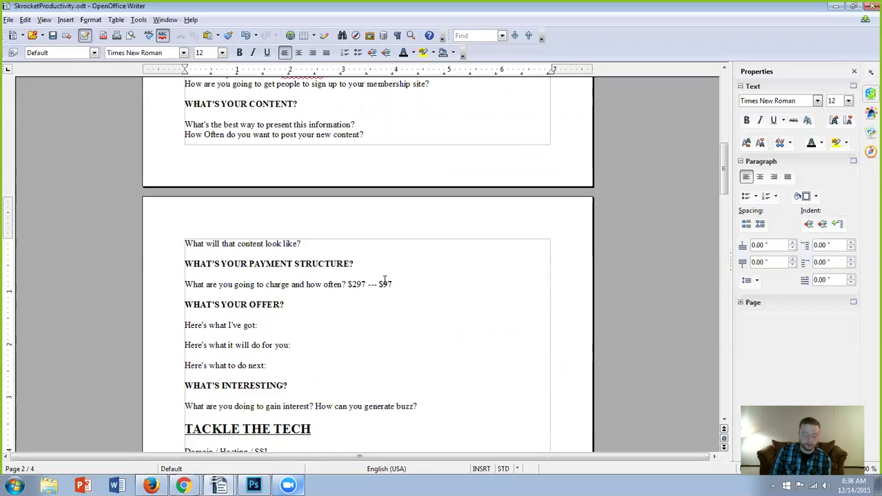
text(--- $47)
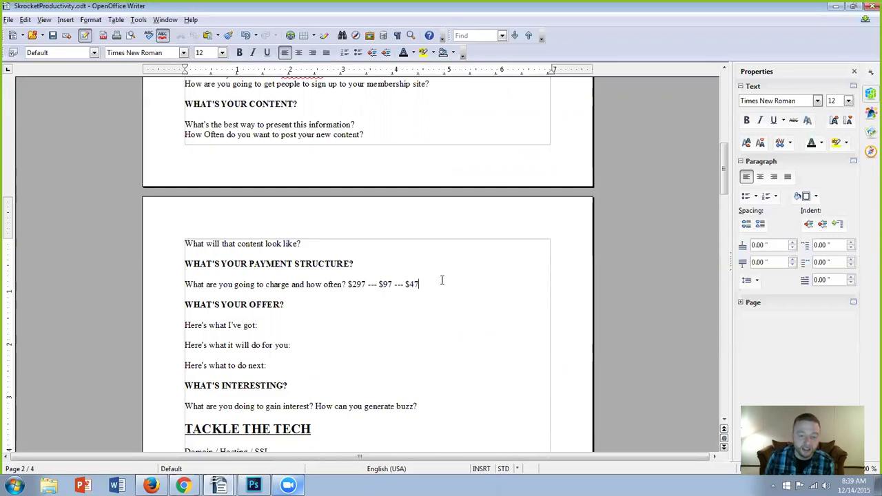
drag(413, 284, 368, 285)
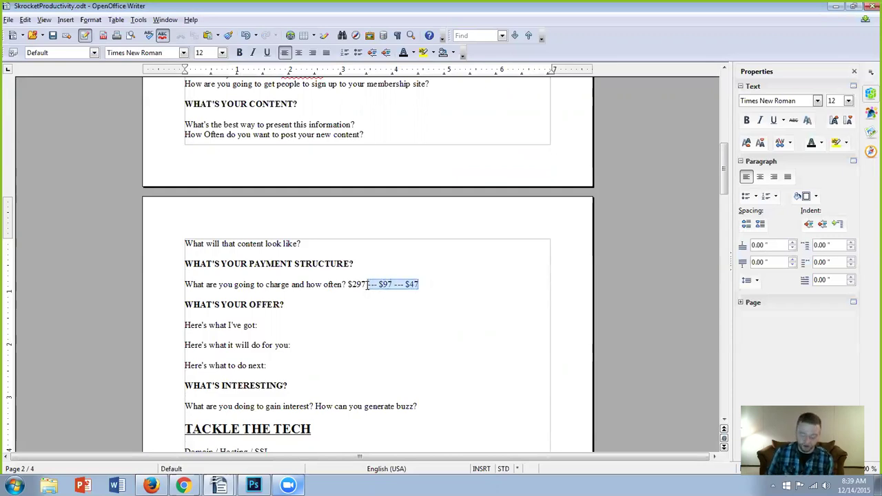
key(BackSpace)
Step: Complete "Here's what I've got:" with "Full program on how to skyrocket your productivity. Videos, checklists... etc."
click(297, 327)
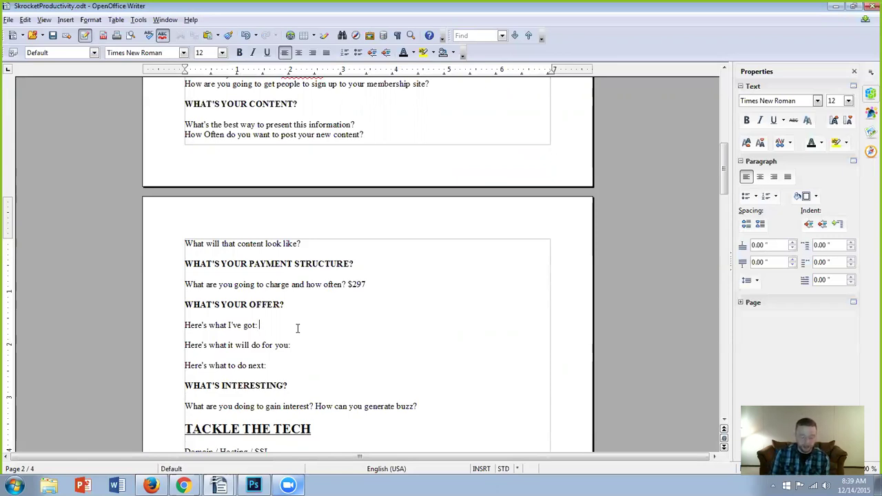
text(Full p)
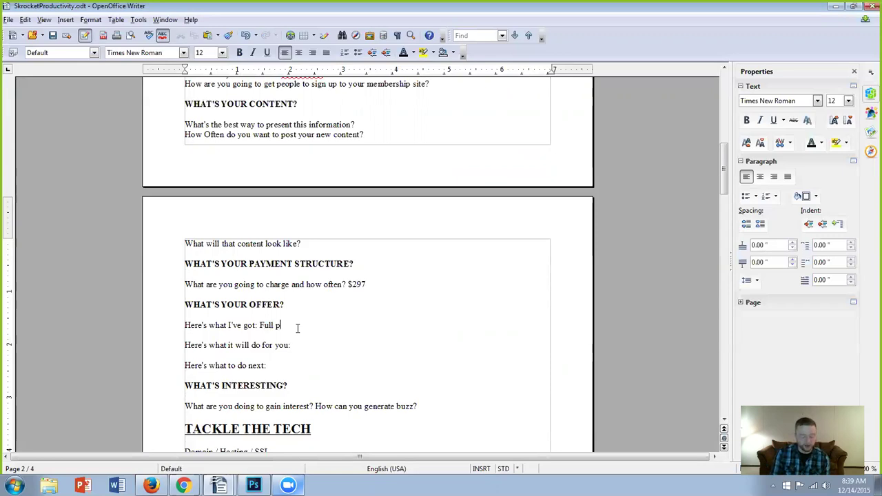
text(rogram on how to skyrocket your prod)
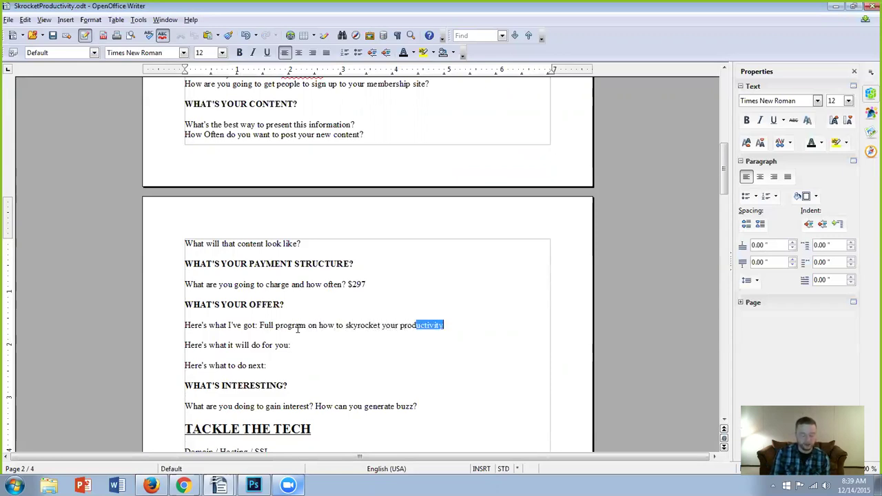
text(uctivity.)
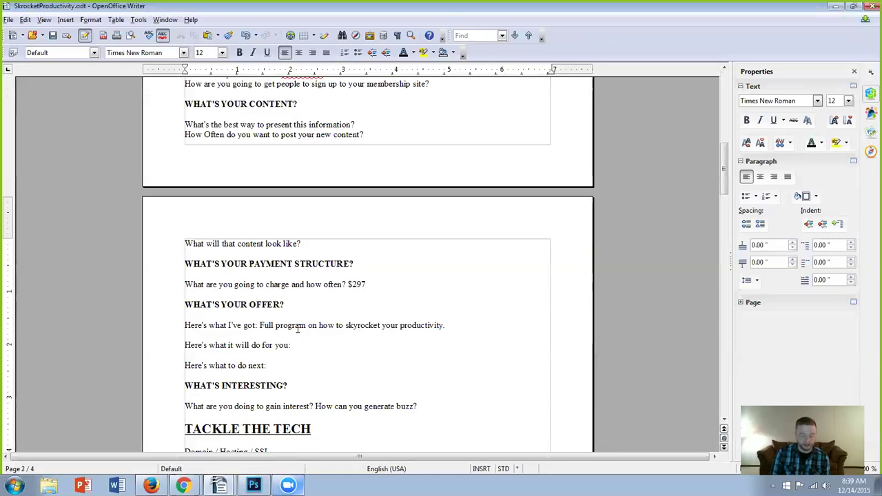
text( Videos)
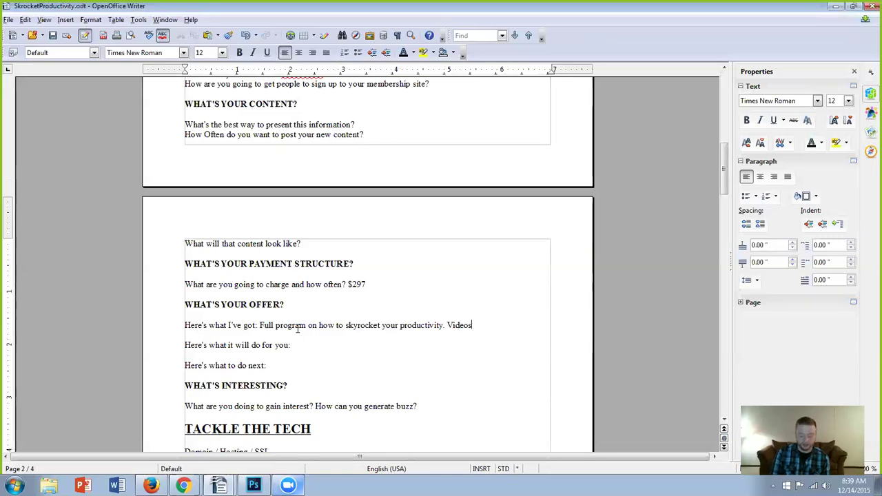
text(, checklists... etc.)
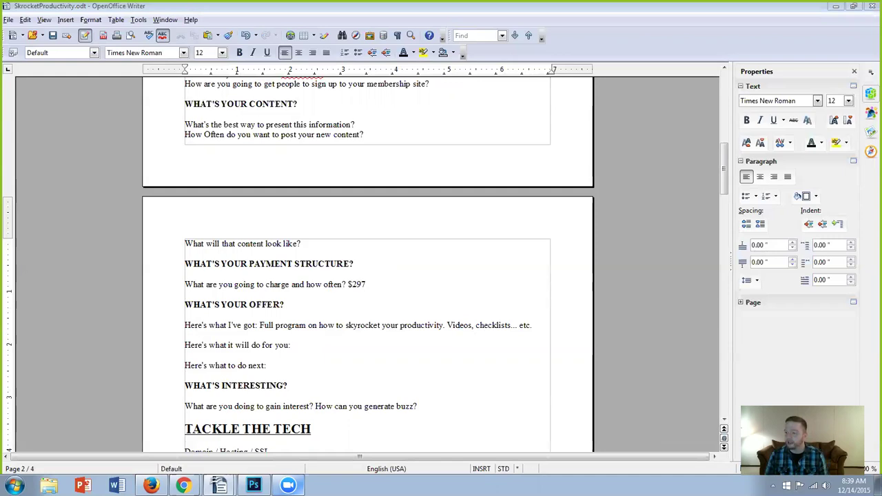
Step: Insert the seven program points below the offer description, from "1. Align With Your Purpose - target" to "7. Nourish and Defend – Apple + Shield"
click(317, 355)
click(348, 345)
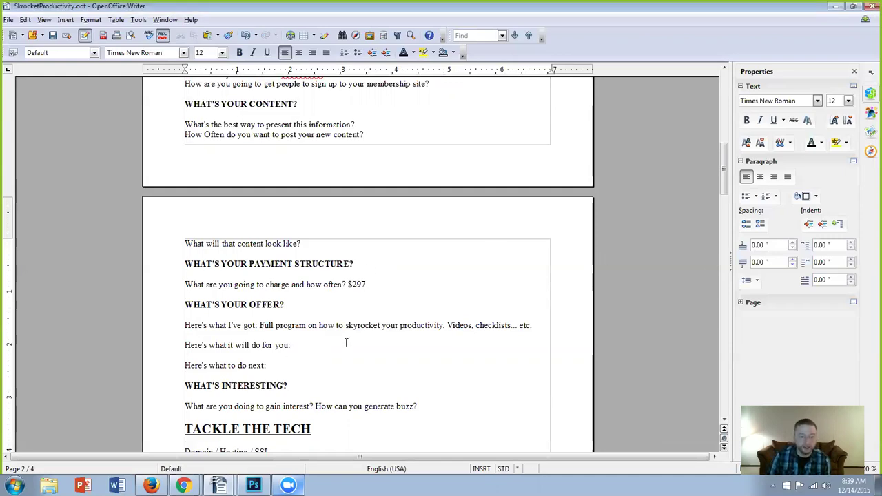
key(Return)
text(1. Align With Your Purpose - target 2. Make a Total Commitment - handshake 3. Accelerate Your Learning - learn 4. Gather Your Resources – work (Time Money) 5. Schedule Ruthlessly - Schedule 6. Work - Run 7. Nourish and Defend – Apple + Shield)
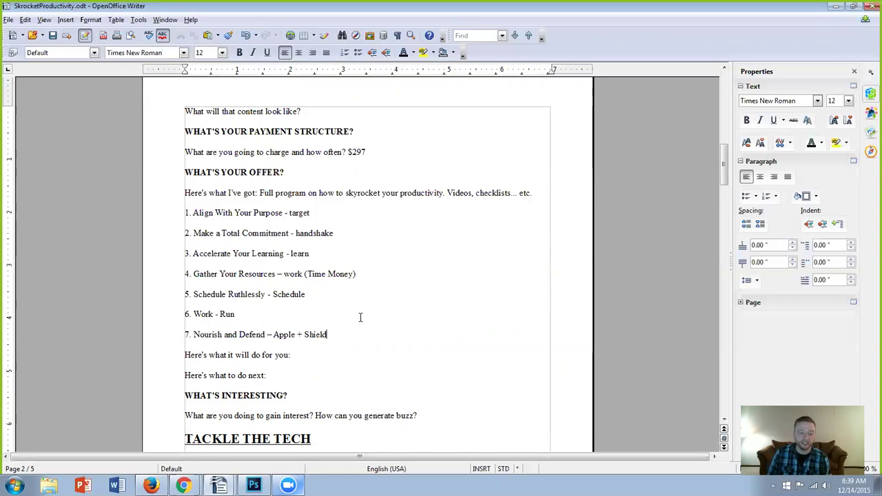
Step: Add "How to get stuff done... now." on a new line below "Here's what it will do for you:"
click(319, 355)
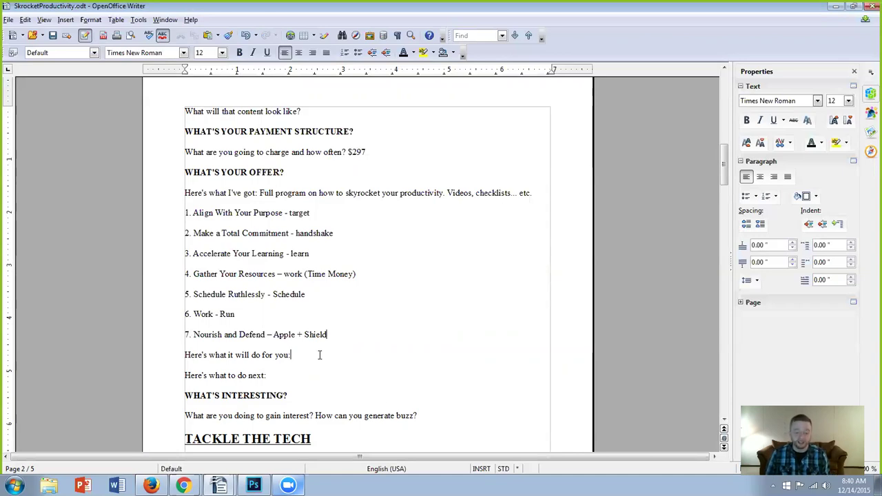
key(Return)
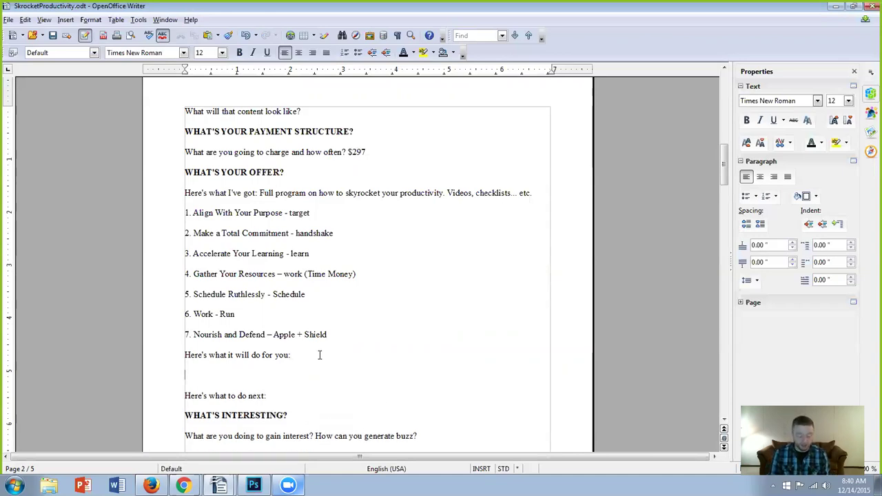
text(How to get)
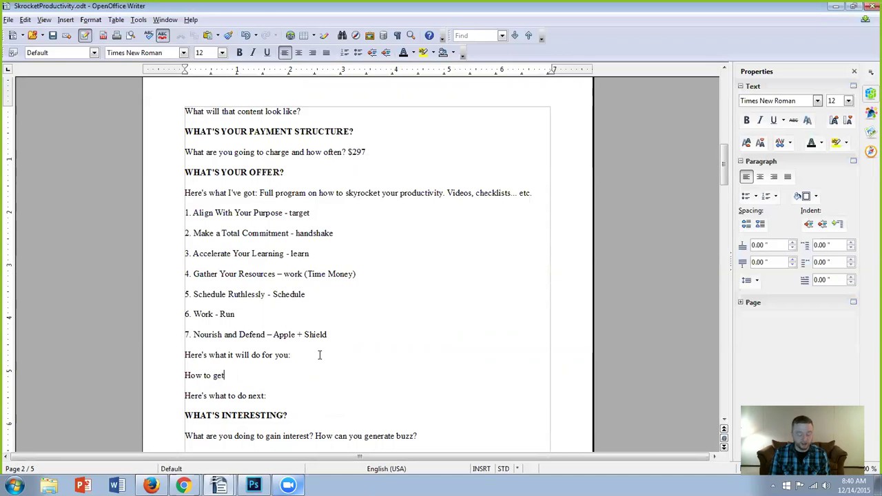
text( stuff done... now)
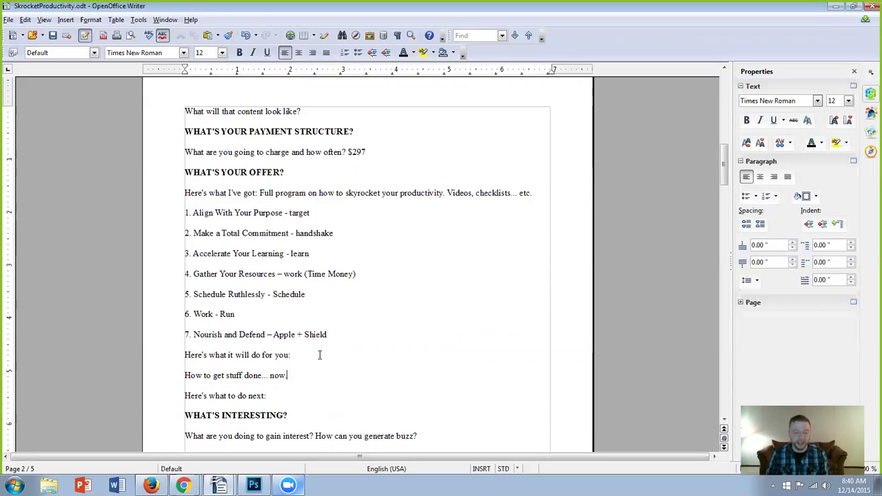
Step: Complete "Here's what to do next:" with "Sign up today and get access."
scroll(285, 341, down, 2)
click(287, 343)
text(Sign up today and get access.)
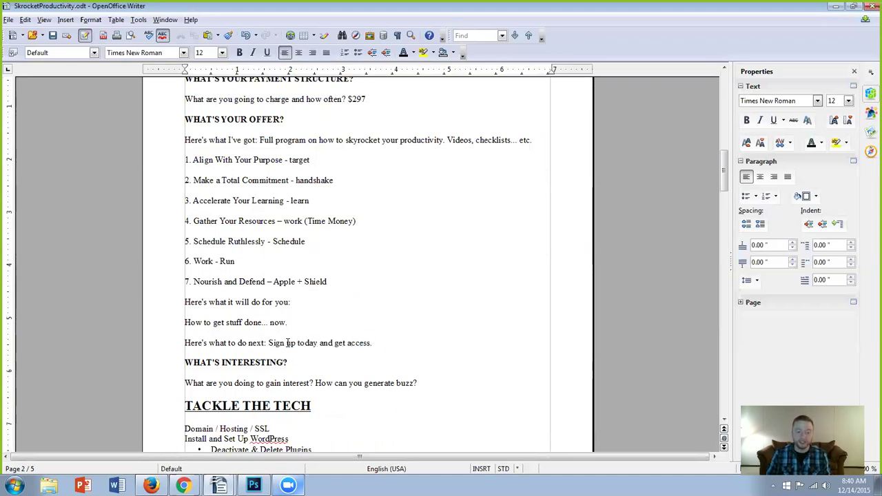
Step: Below the buzz question, add "I'll make a webinar video on how to build a membership site in 7 hours and upload it to the X MemberPro site."
scroll(337, 344, down, 3)
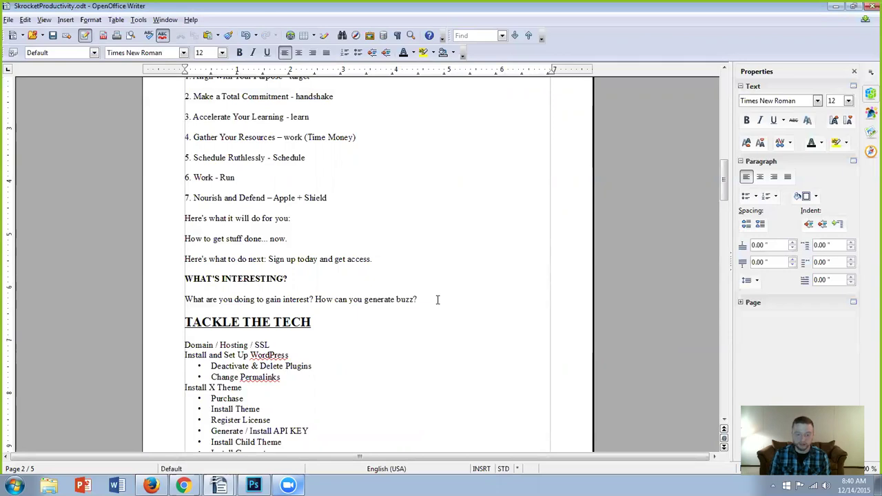
click(437, 299)
key(Return)
text(I'll make a)
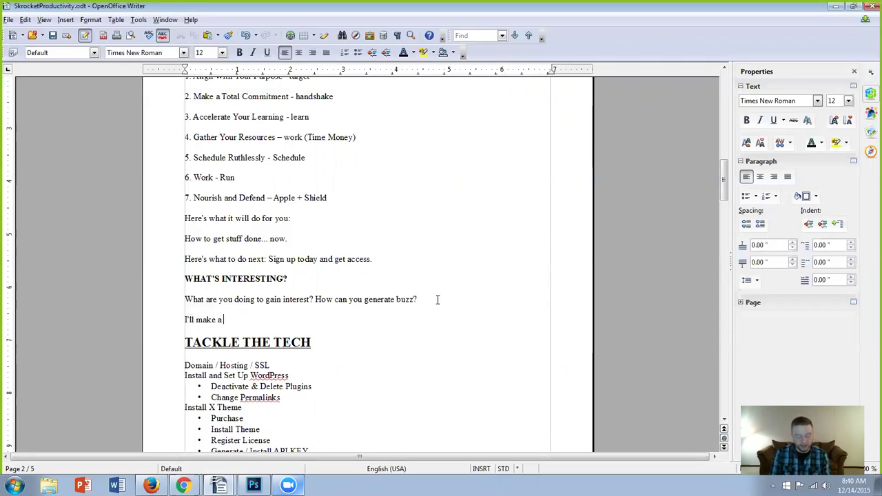
text( webinar video on how to)
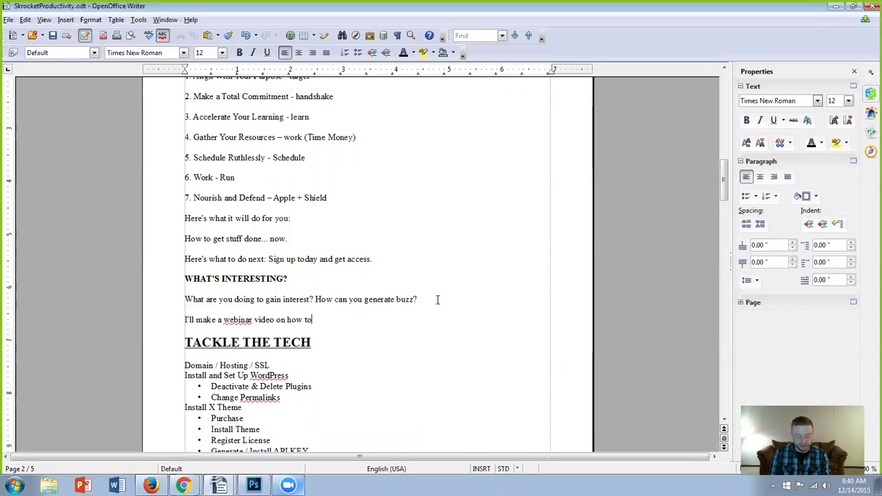
text( build a membership site in)
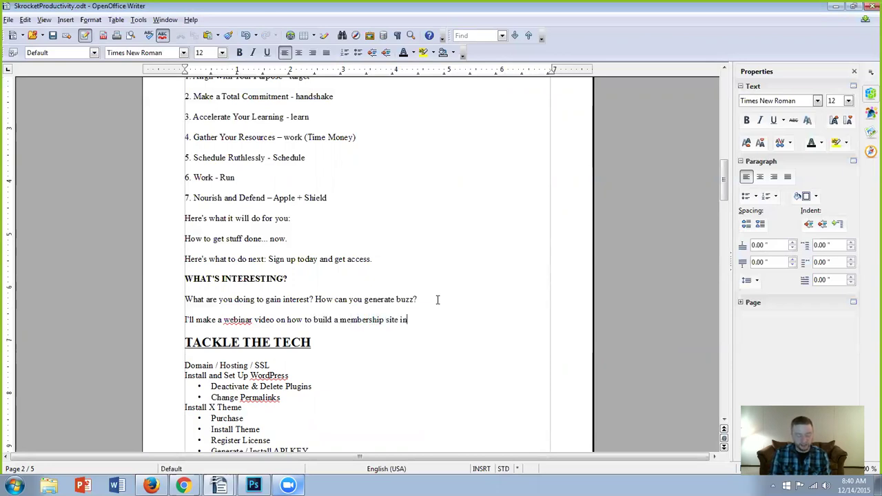
text( 7 hours and upload it to the X MemberPro )
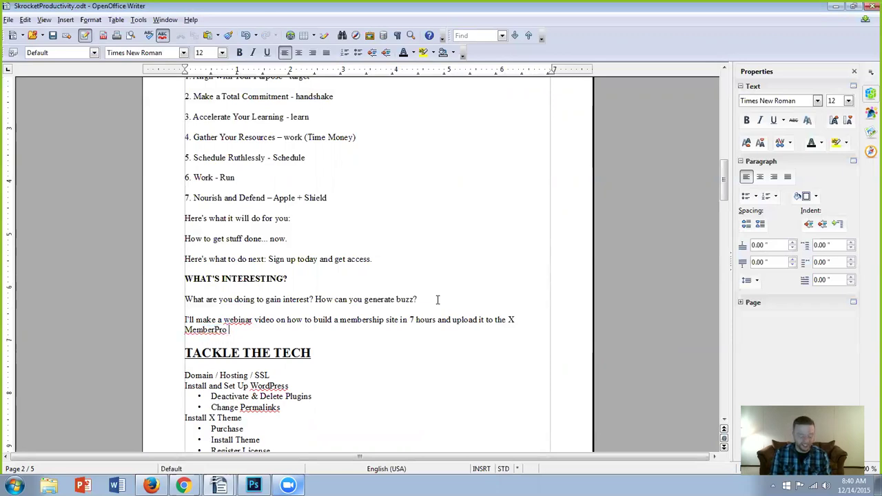
text(site.)
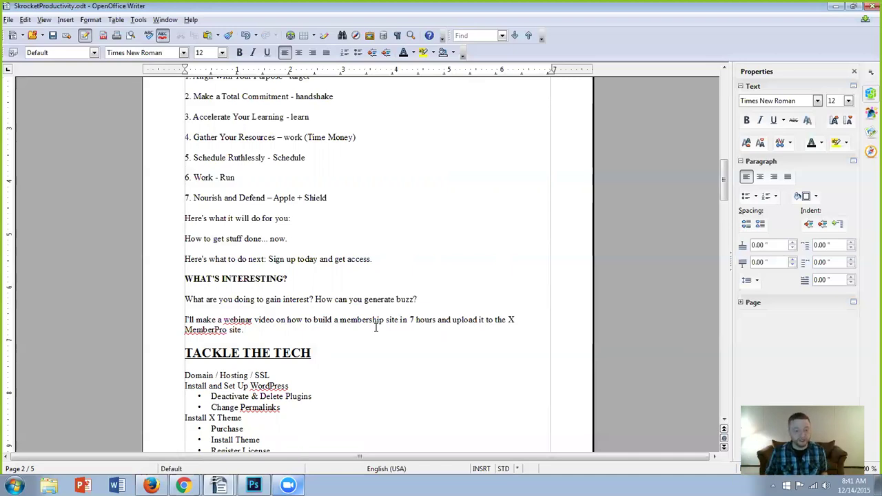
Step: Review the filled-in worksheet answers down to the TACKLE THE TECH checklist and briefly show the Zoom window
scroll(376, 329, down, 3)
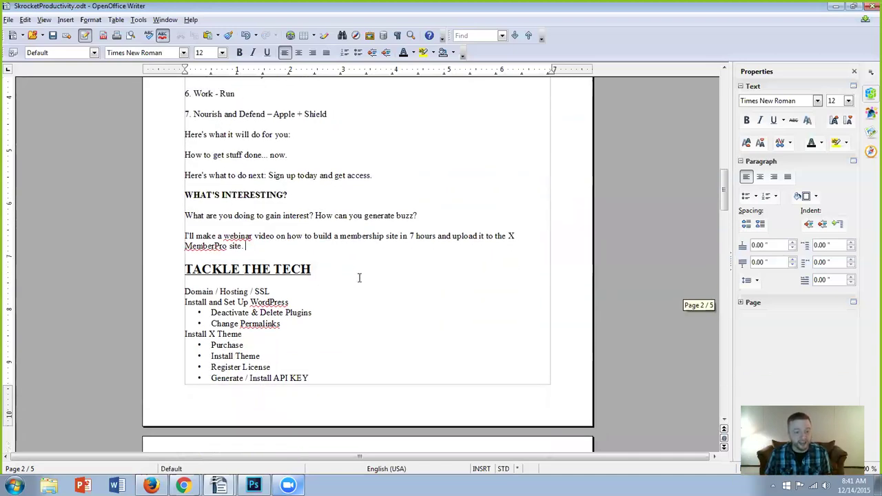
scroll(358, 278, up, 1)
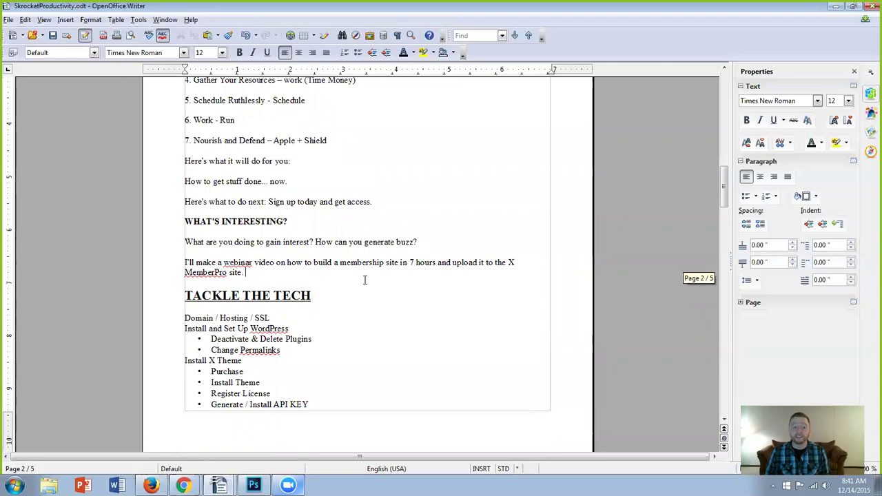
scroll(364, 280, up, 20)
scroll(365, 277, up, 4)
scroll(364, 278, down, 18)
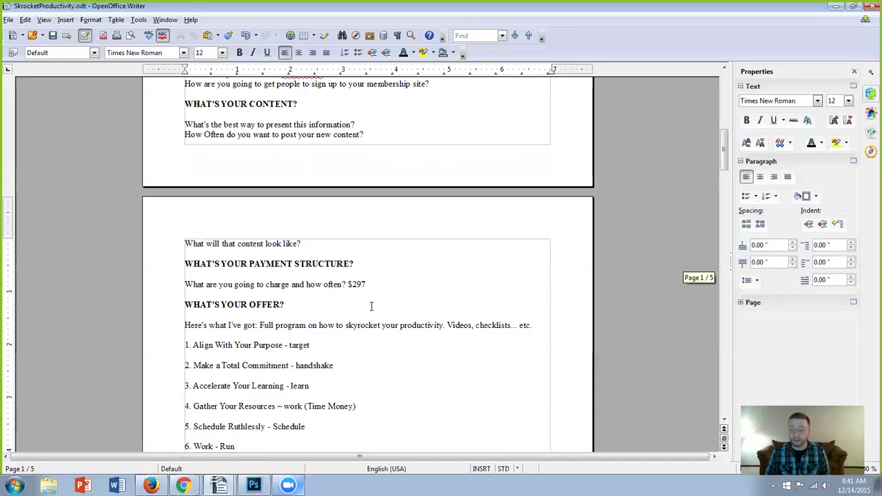
scroll(371, 306, down, 3)
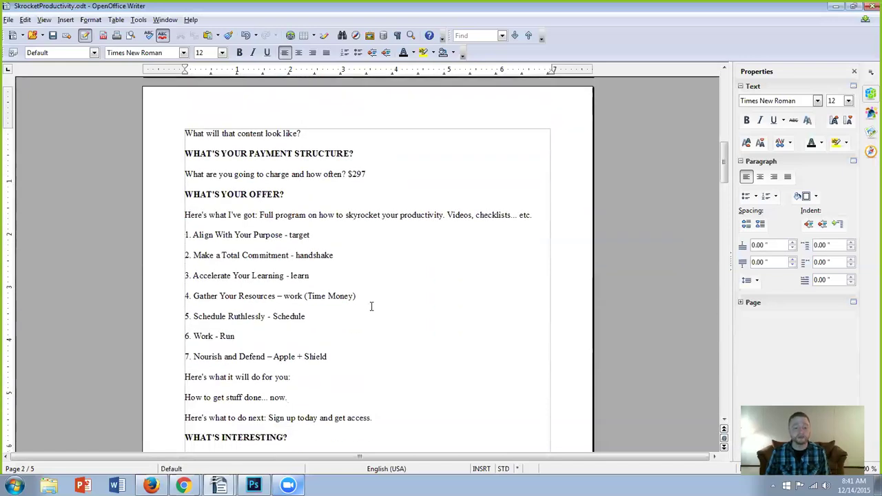
click(288, 485)
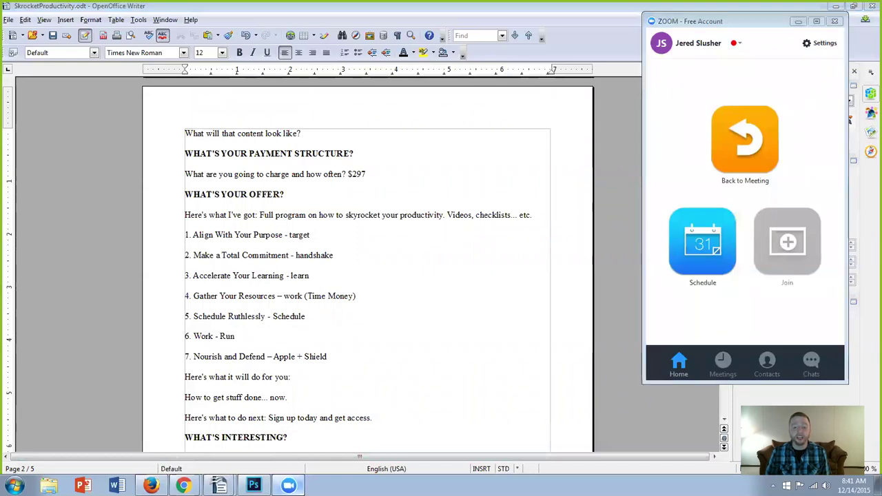
click(288, 485)
scroll(396, 352, down, 3)
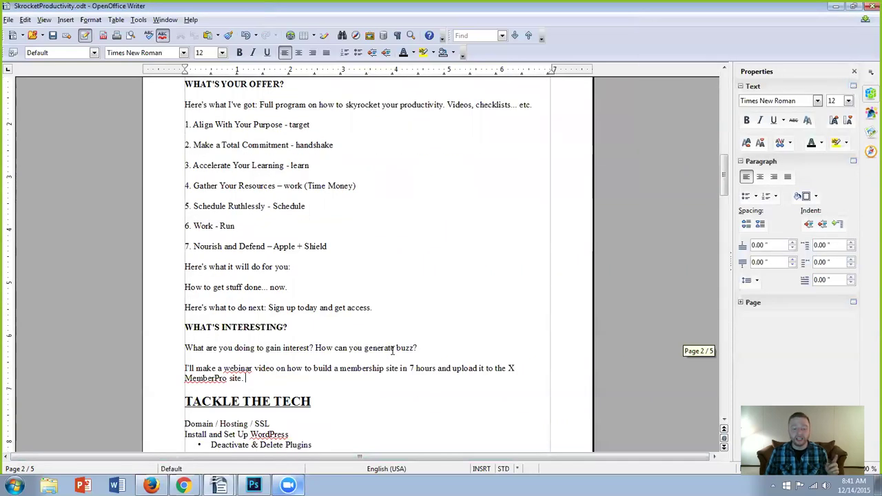
scroll(392, 351, down, 3)
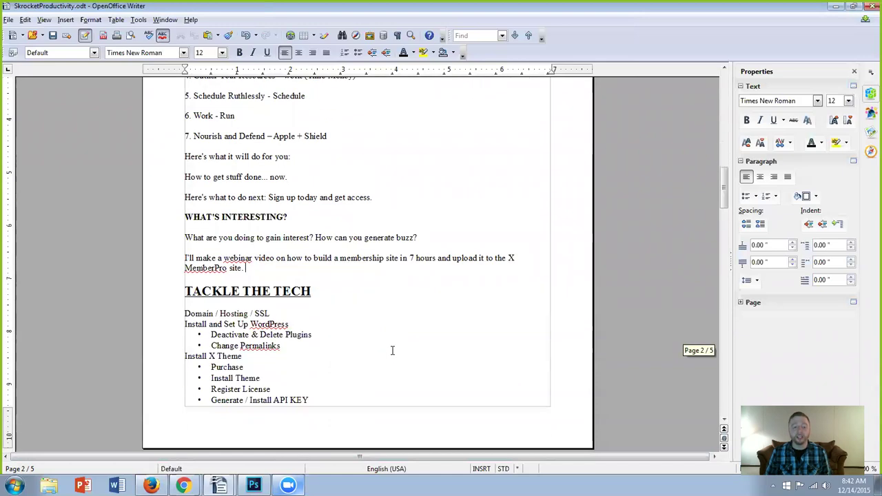
Step: Switch to the Skyrocket Productivity window in Chrome and bring up the top of the PeoplesHost home page
click(834, 6)
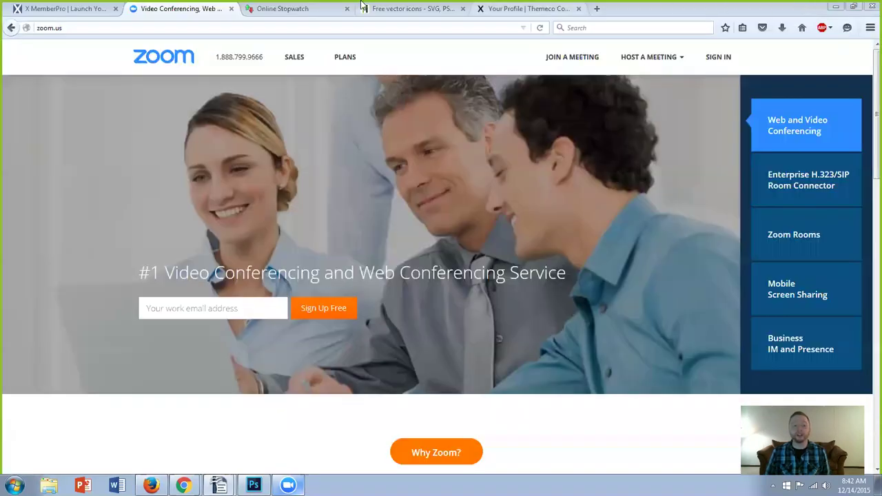
mouse_move(183, 485)
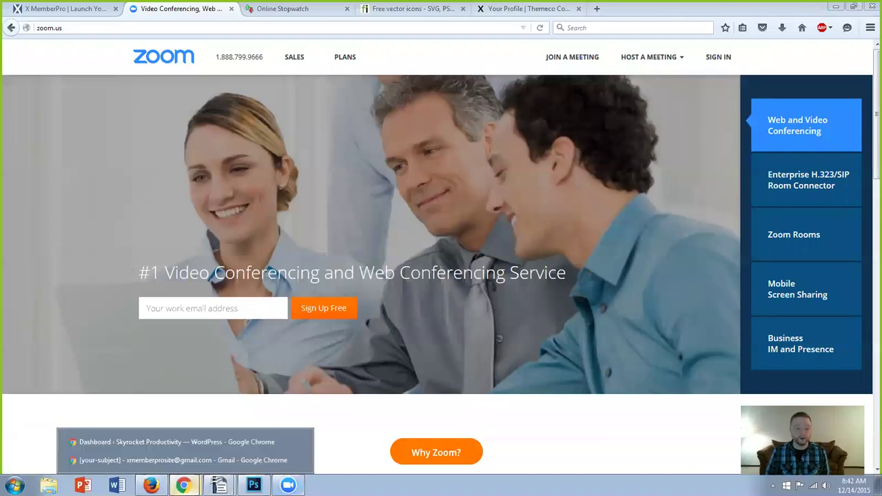
click(147, 442)
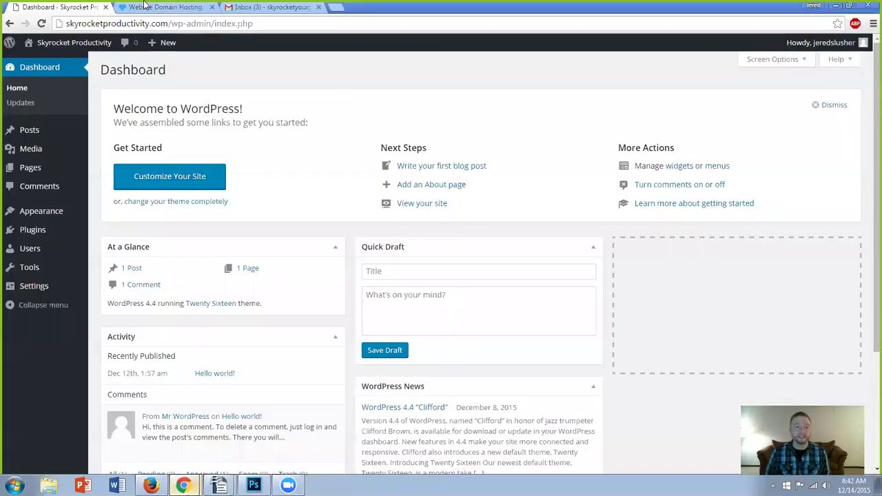
click(147, 7)
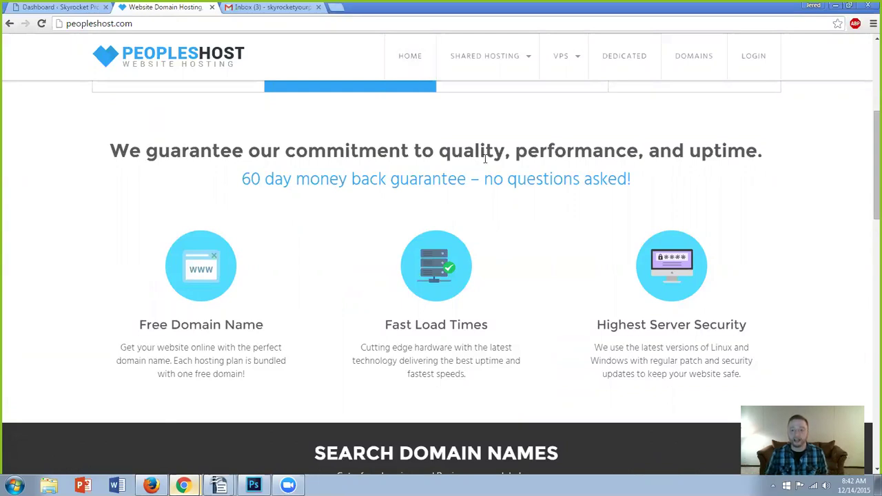
scroll(504, 189, up, 1)
scroll(504, 189, up, 4)
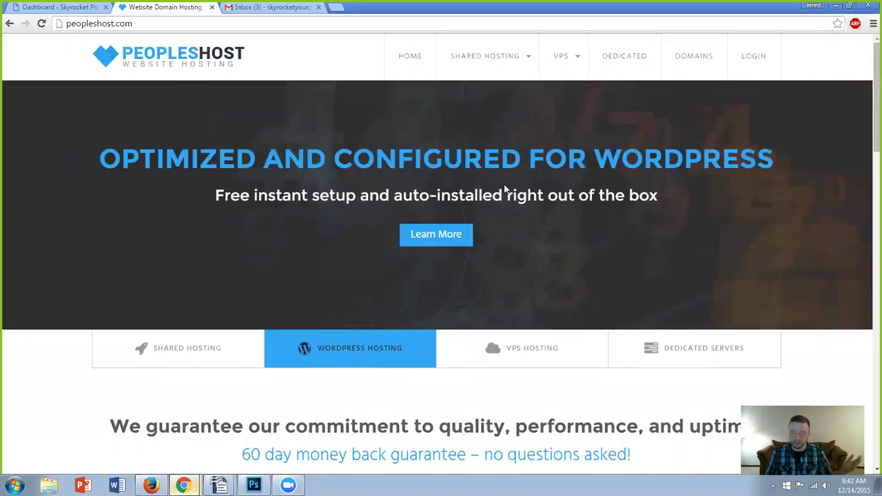
Step: Examine the PeoplesHost domain name search and the hosting plan comparison, including the plan prices and features
scroll(503, 189, down, 1)
scroll(504, 189, down, 9)
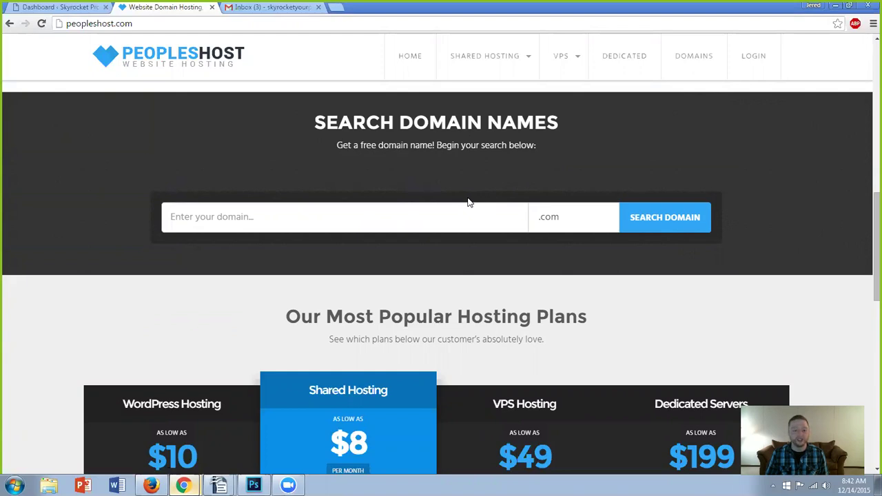
scroll(467, 202, down, 5)
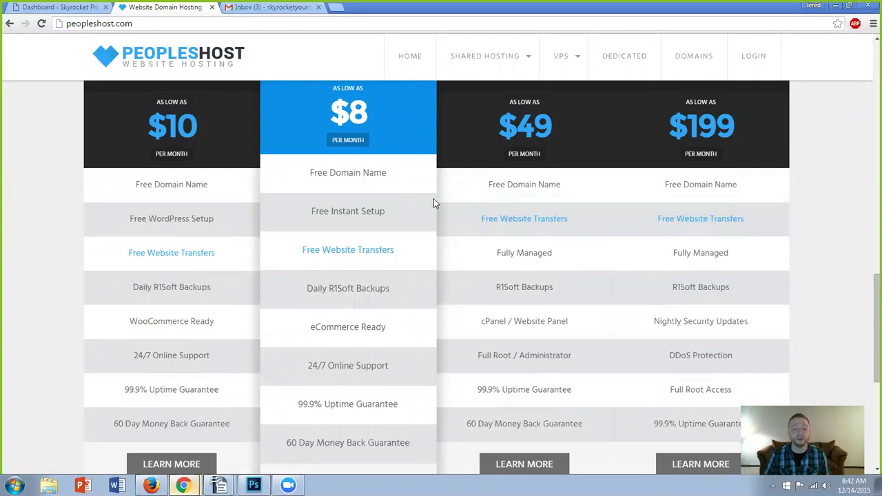
scroll(422, 216, down, 3)
scroll(422, 216, down, 3)
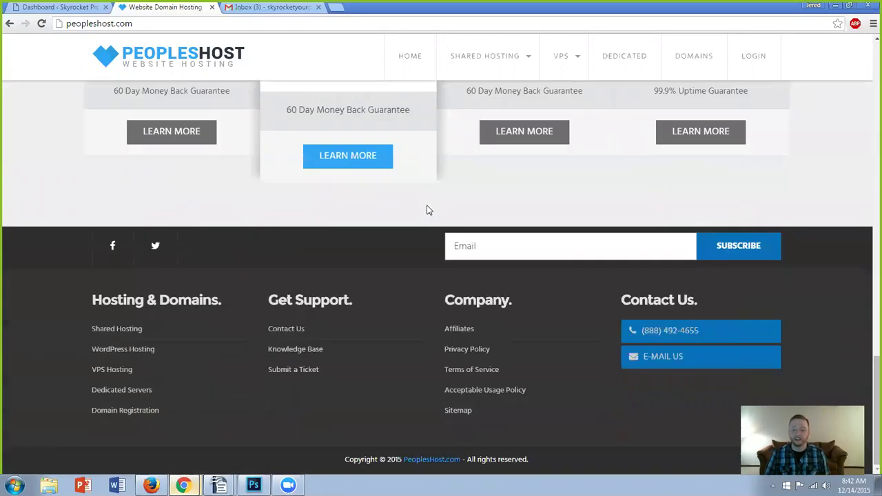
scroll(407, 228, up, 8)
scroll(389, 241, down, 3)
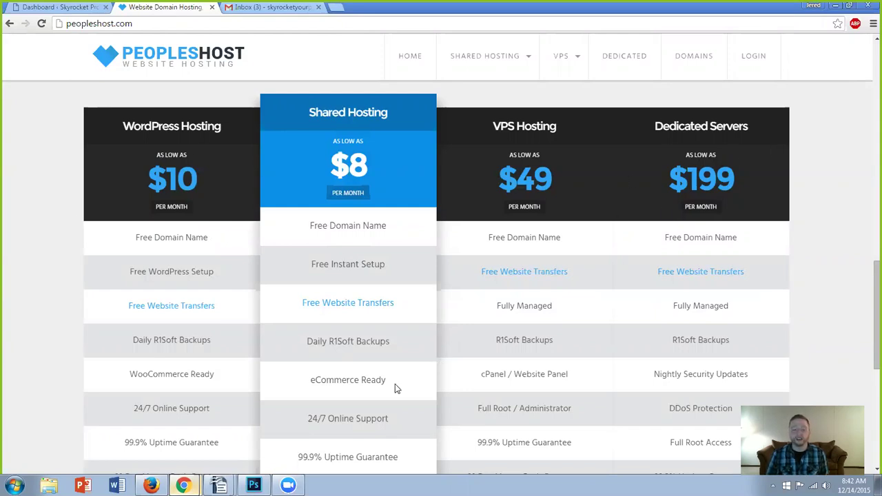
scroll(398, 252, up, 10)
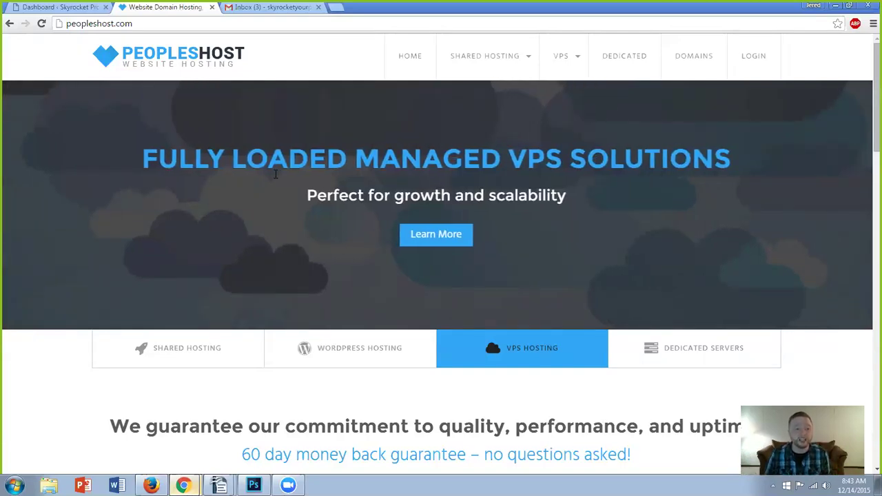
Step: Return to the WordPress dashboard and check the TACKLE THE TECH checklist in SkrocketProductivity.odt
click(40, 10)
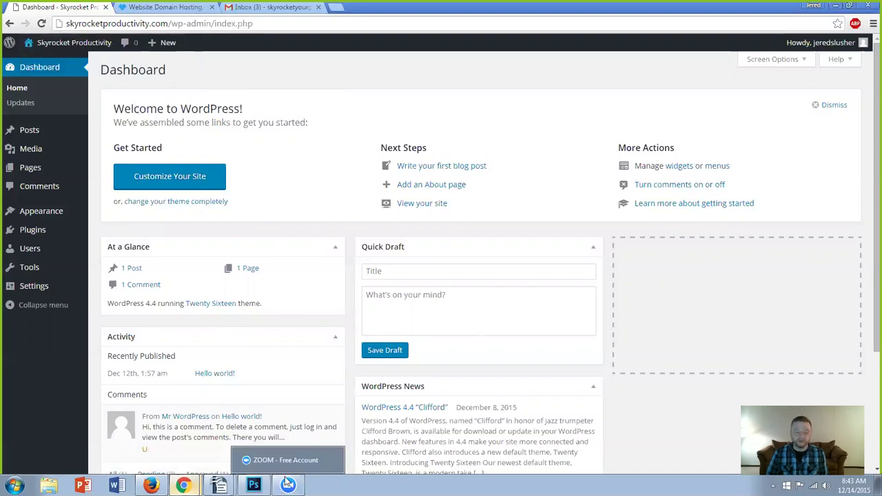
mouse_move(219, 485)
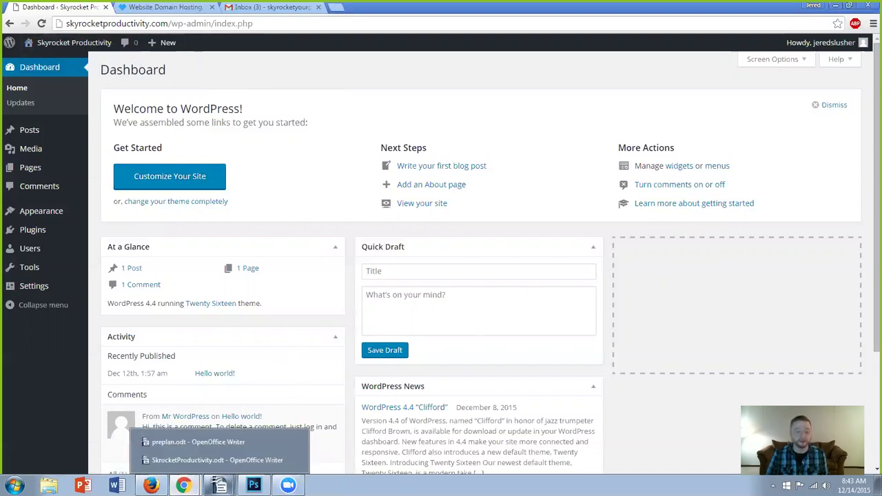
click(231, 461)
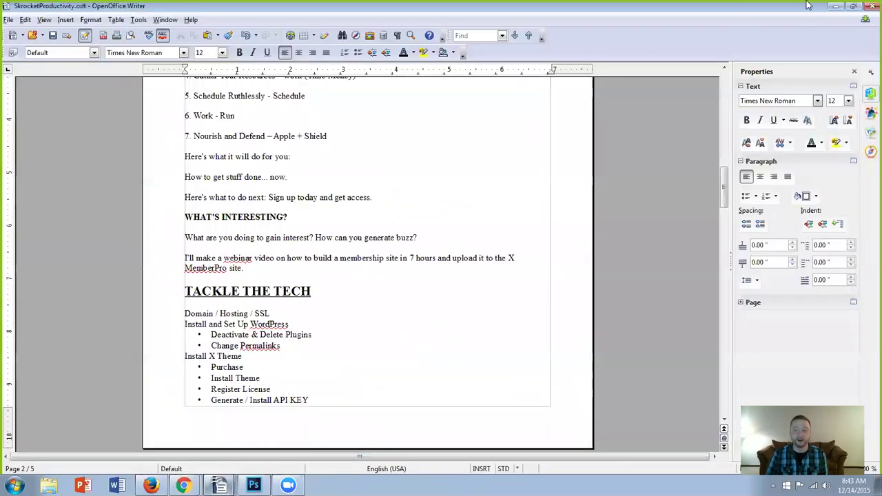
click(835, 6)
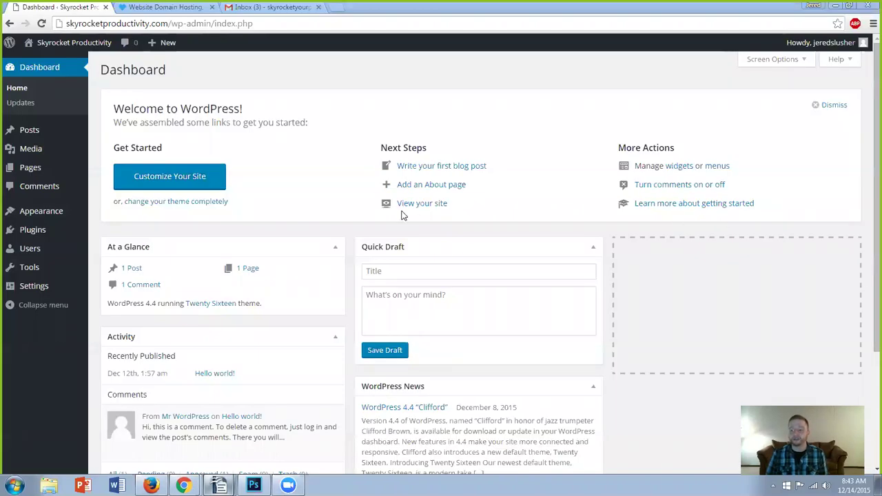
Step: Review the WordPress General Settings, from the site title and tagline down to the site language
mouse_move(49, 296)
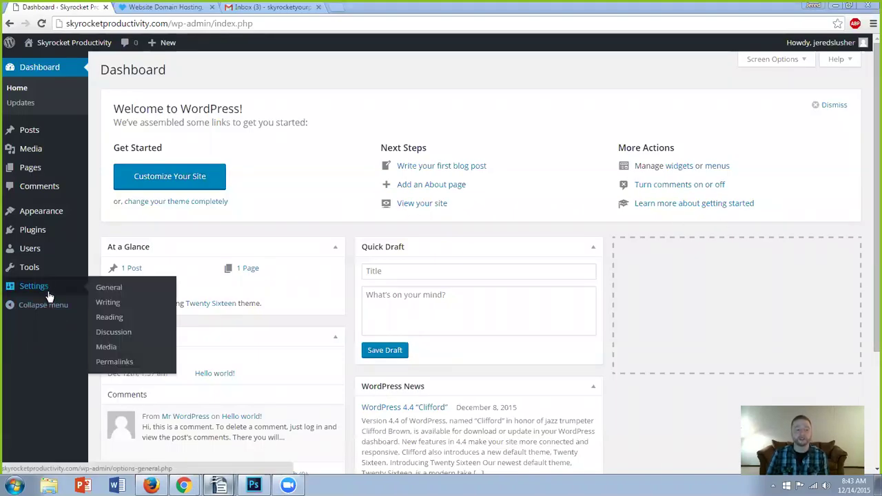
click(47, 290)
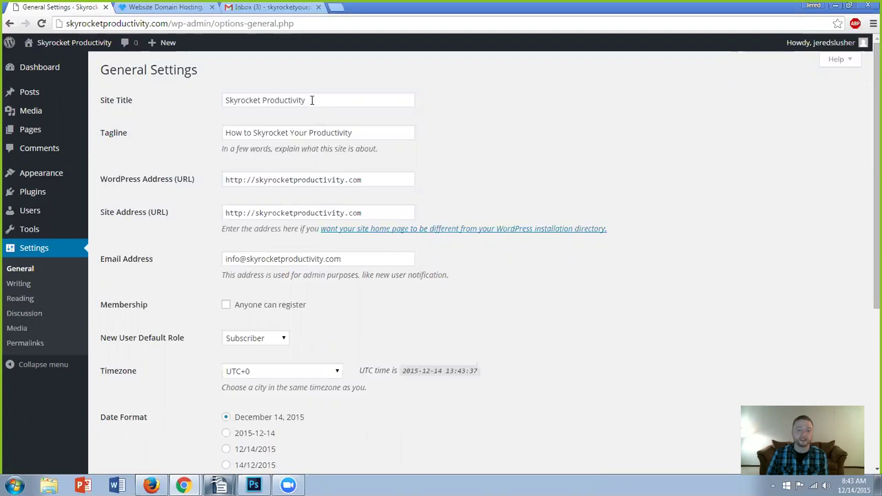
scroll(383, 129, down, 2)
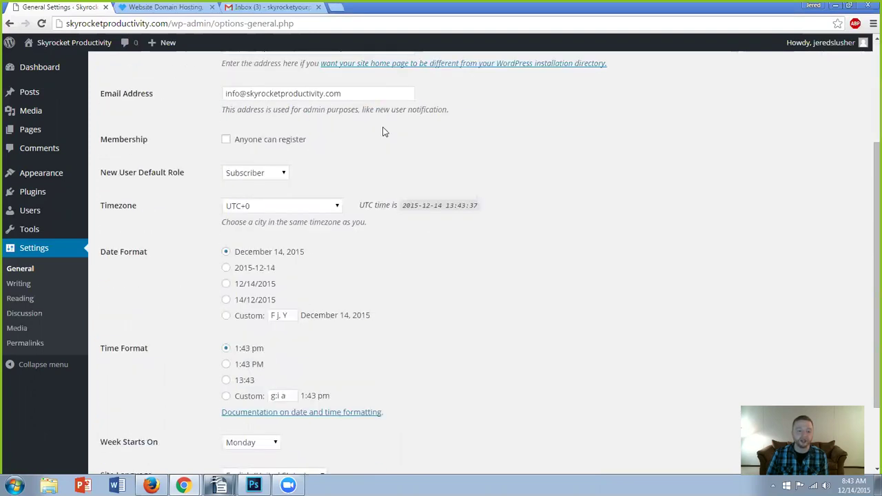
scroll(544, 214, down, 2)
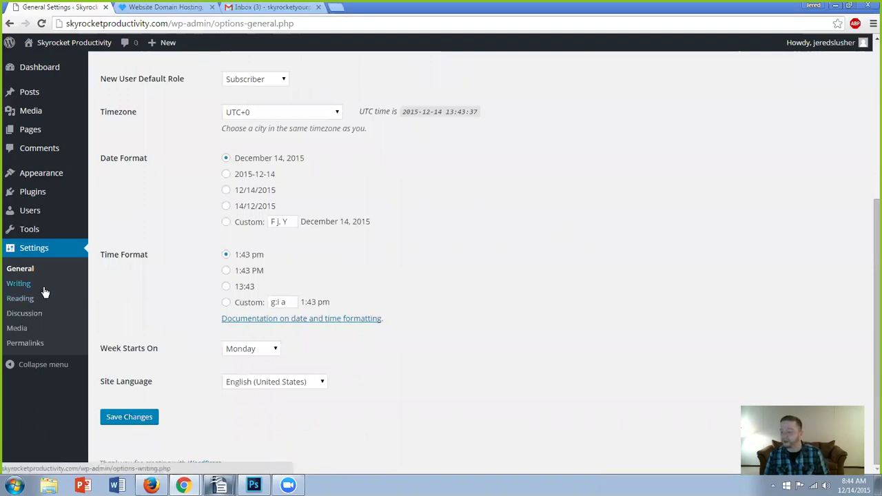
Step: Delete the installed Akismet and Hello Dolly plugins together, including their files
mouse_move(54, 208)
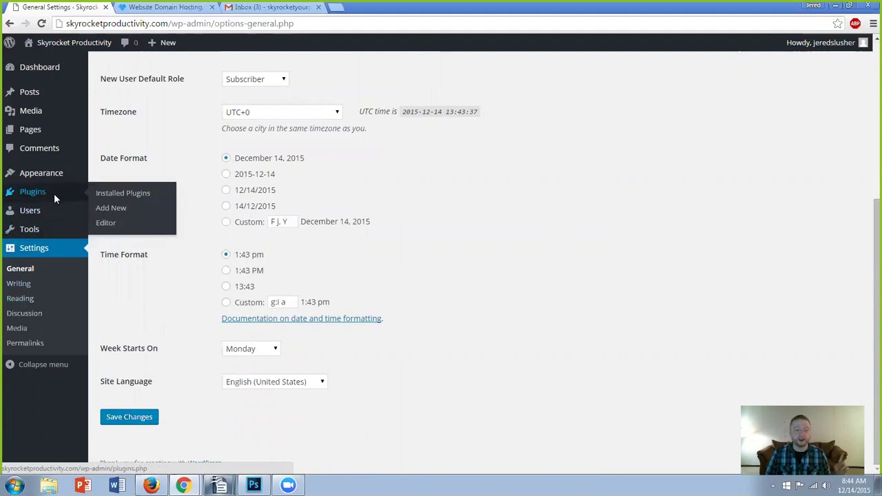
click(54, 195)
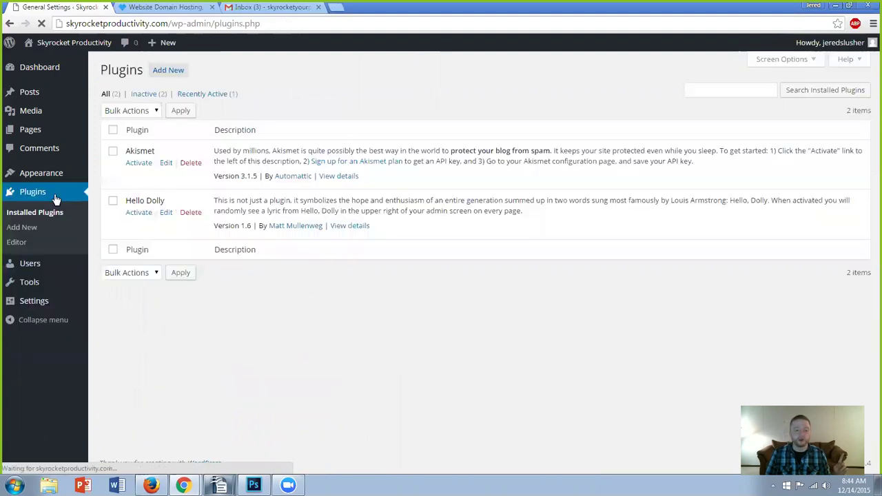
click(114, 152)
click(114, 202)
click(130, 110)
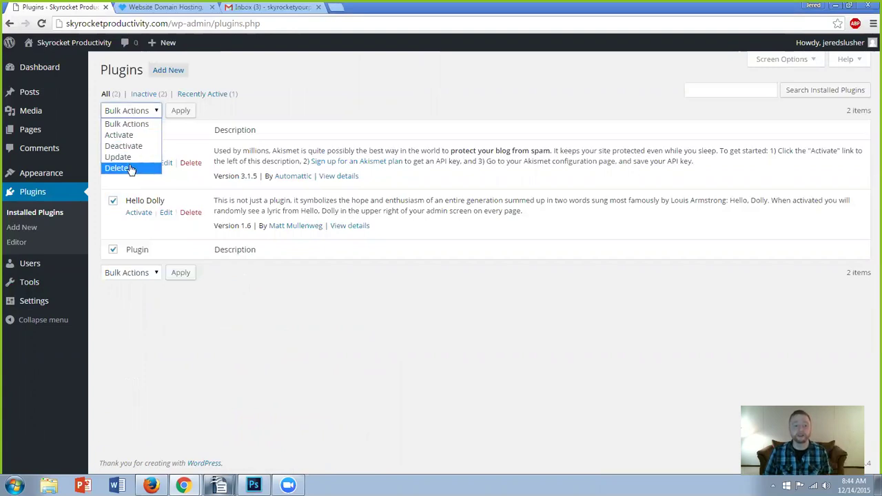
click(130, 169)
click(182, 113)
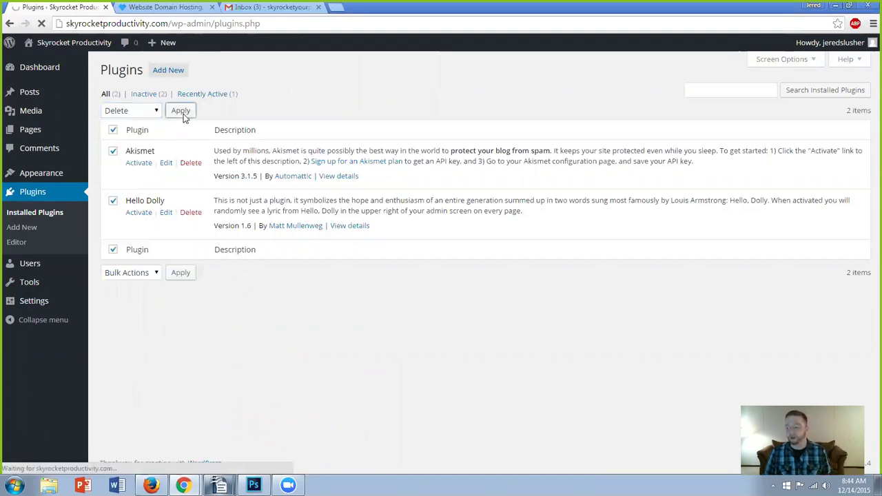
click(150, 163)
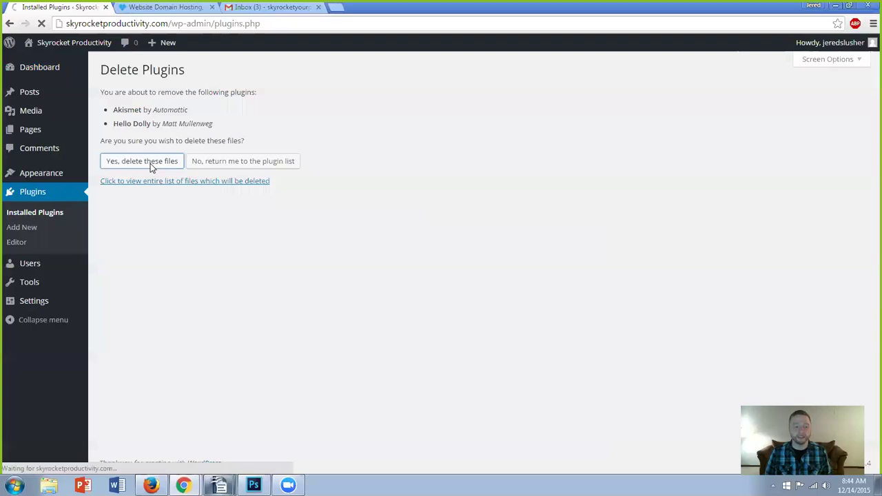
Step: Look over the Reading and Writing settings, set the permalink structure to Post name and save the change
mouse_move(53, 303)
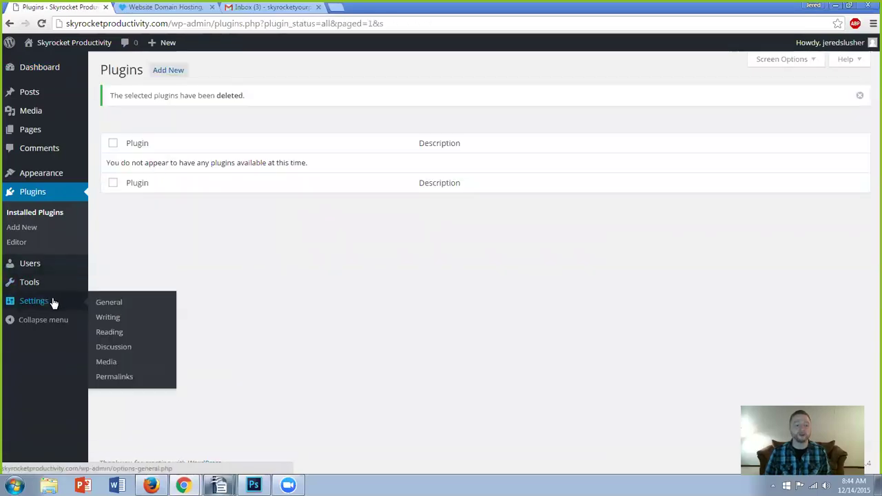
click(122, 332)
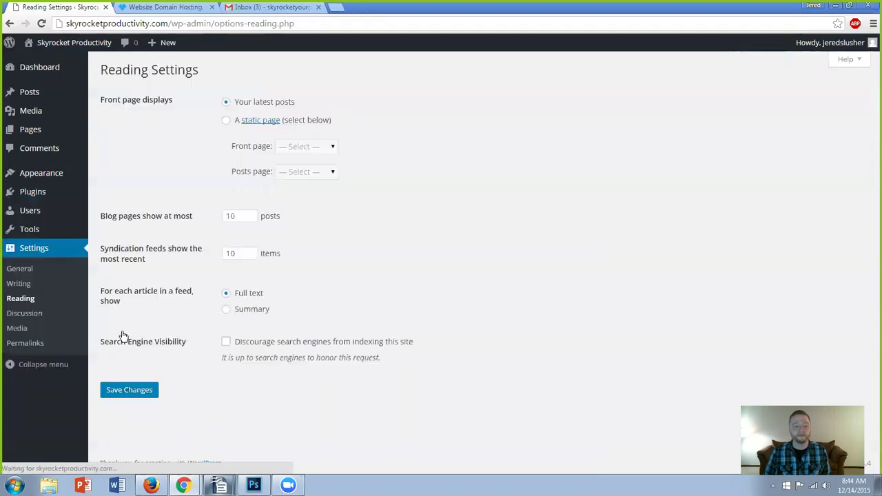
click(30, 284)
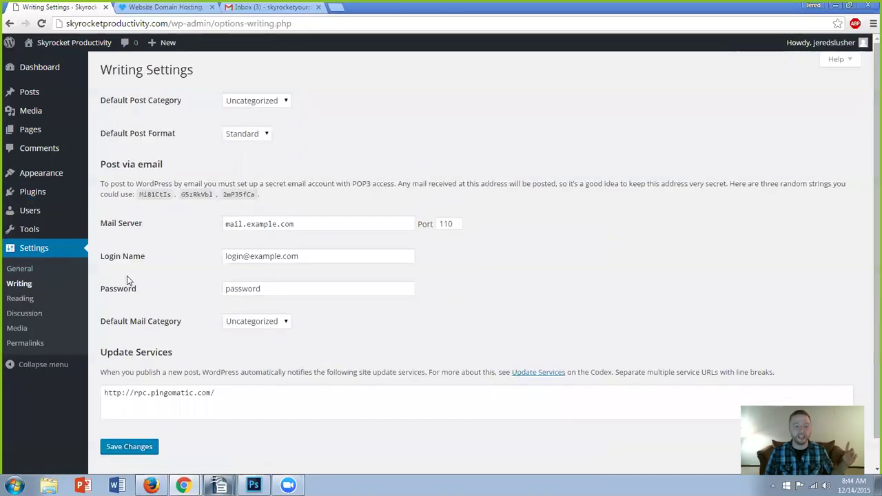
click(33, 341)
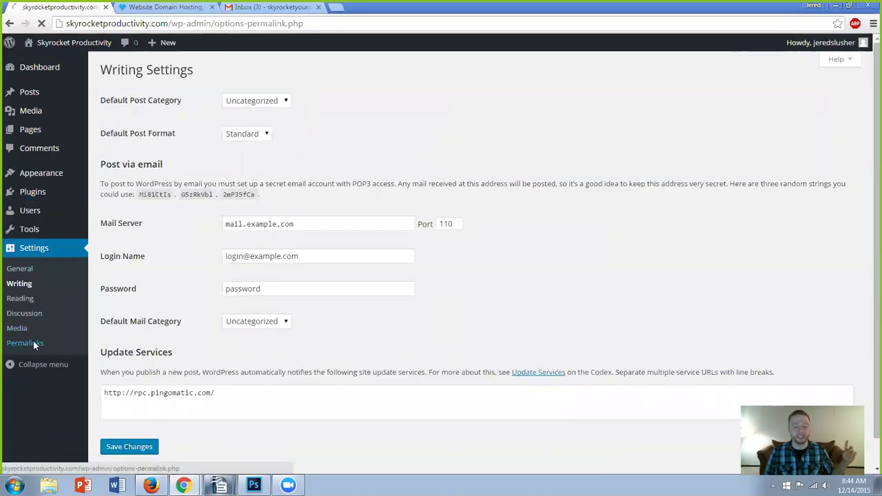
click(120, 286)
scroll(119, 285, down, 2)
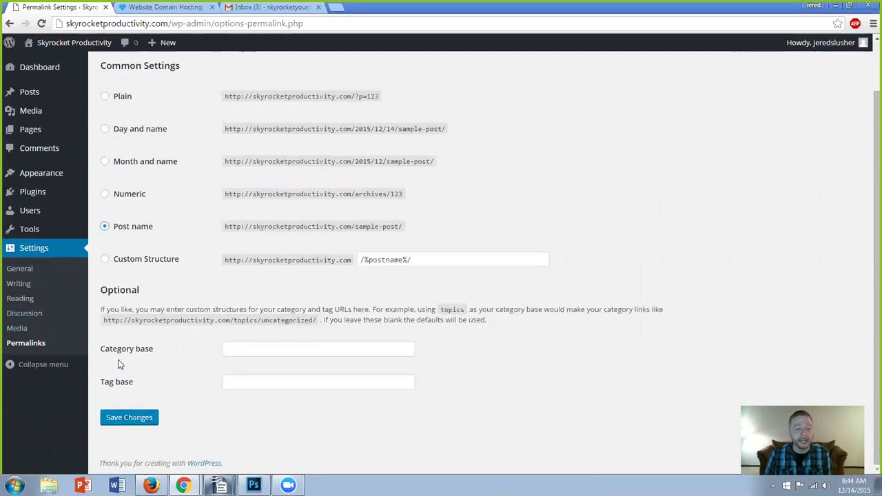
click(129, 417)
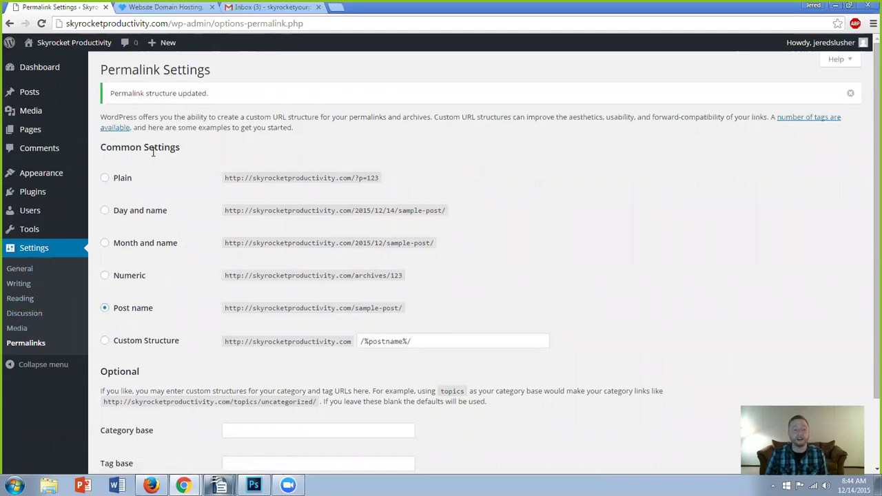
Step: Open the WordPress themes page and bring up the form for uploading a new theme from a zip file
click(64, 173)
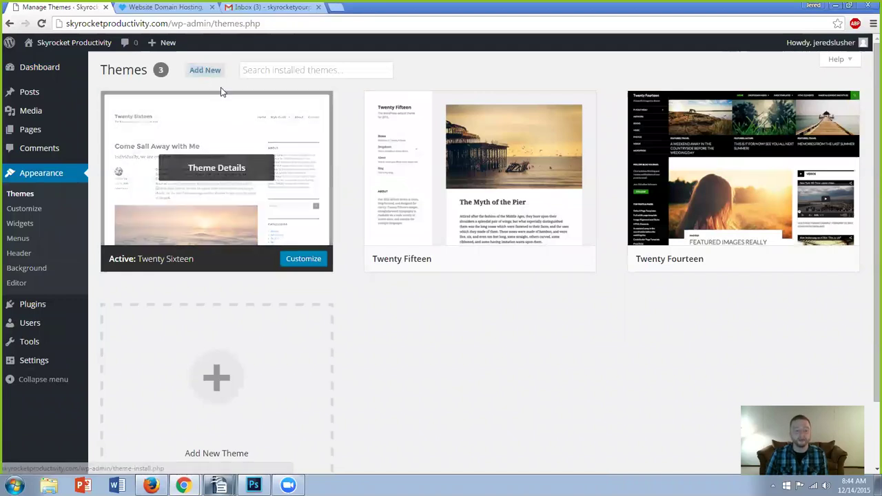
click(206, 71)
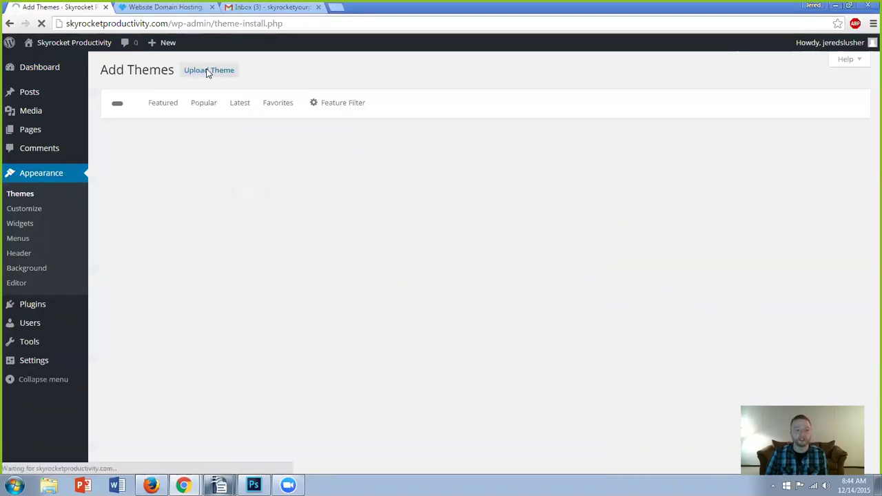
click(222, 72)
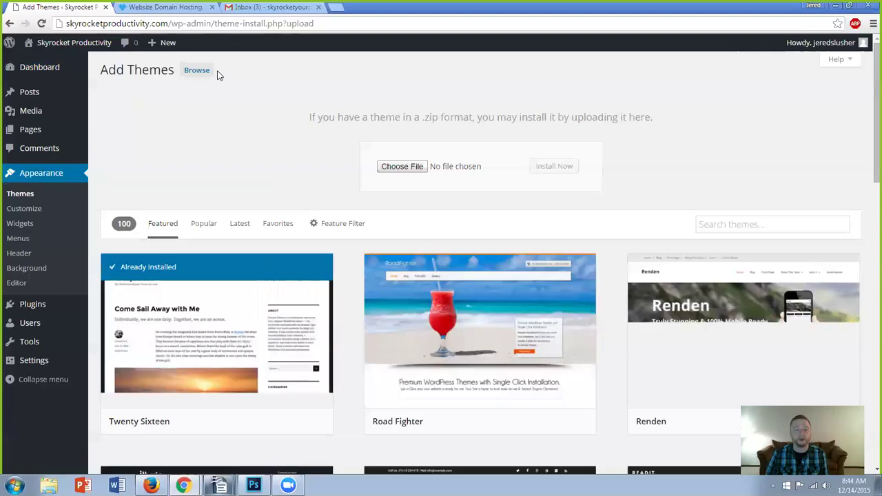
Step: Find x.zip by searching the Downloads location for "x" and looking inside the x folder, and upload it to install the theme
click(401, 166)
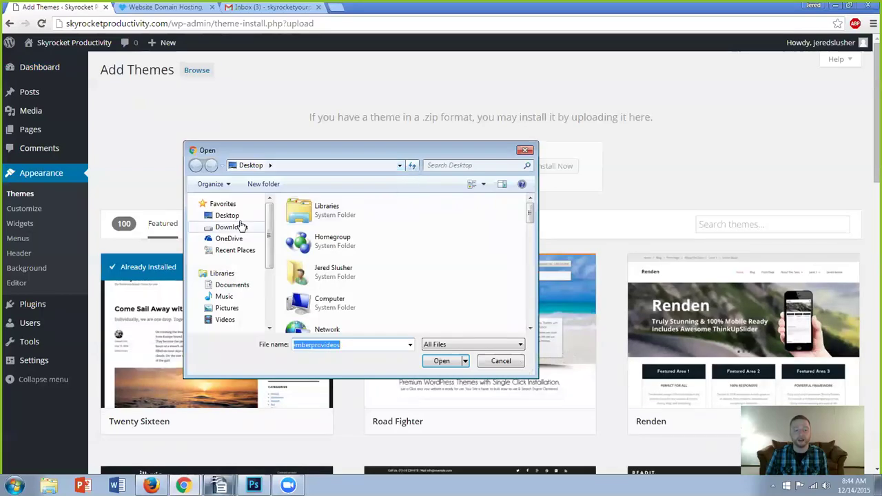
click(231, 228)
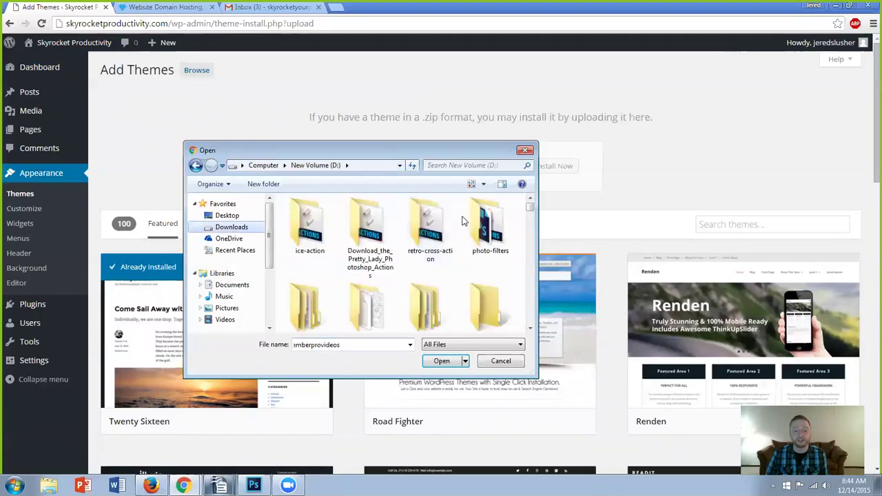
click(488, 166)
text(x)
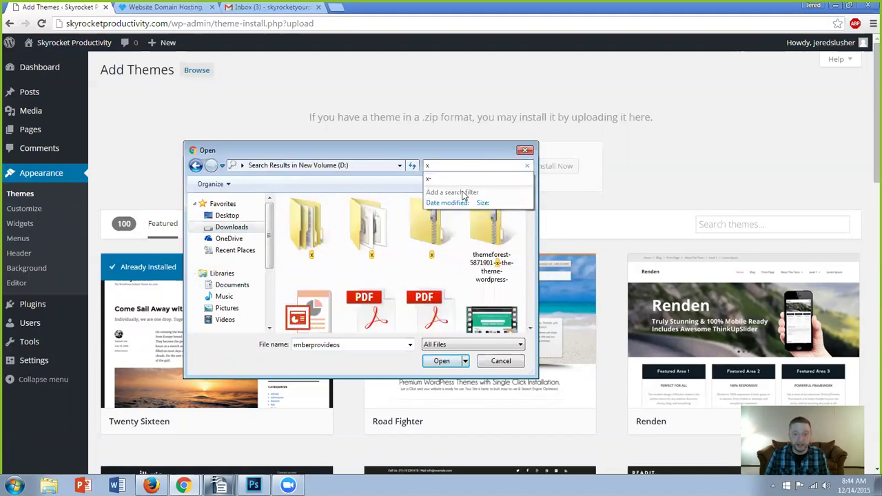
click(365, 224)
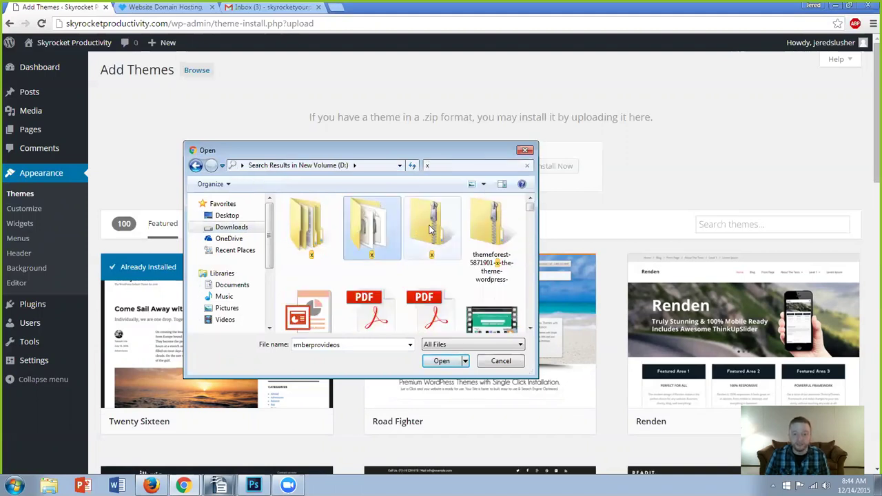
scroll(298, 237, down, 3)
scroll(325, 239, up, 3)
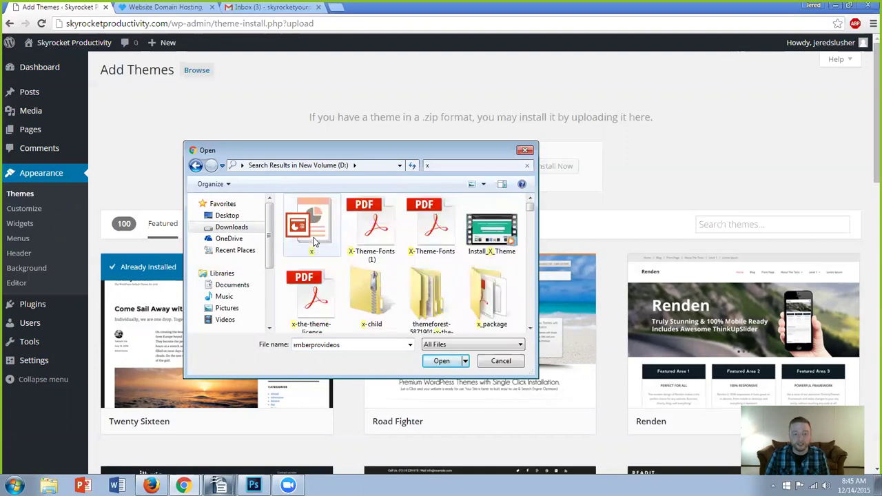
double_click(321, 237)
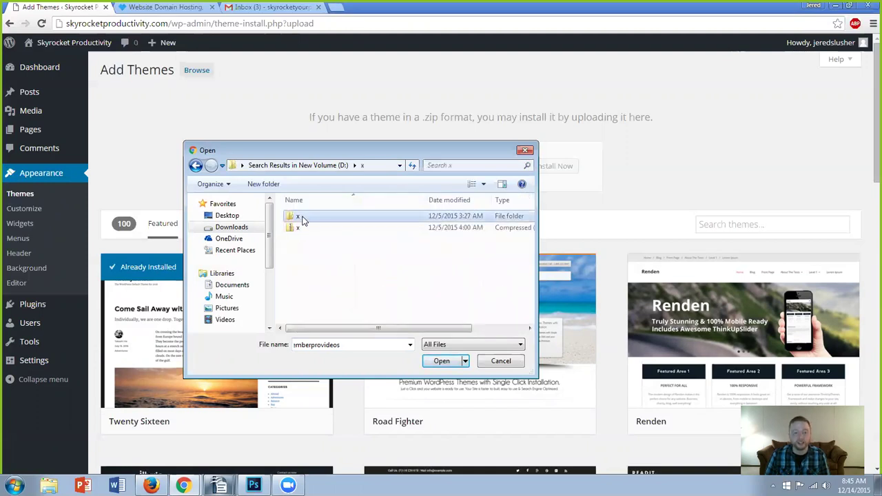
double_click(297, 219)
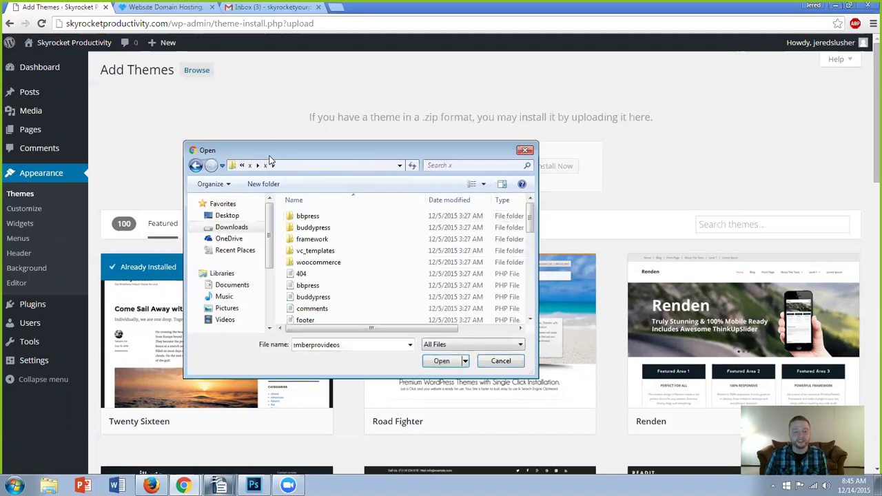
click(196, 165)
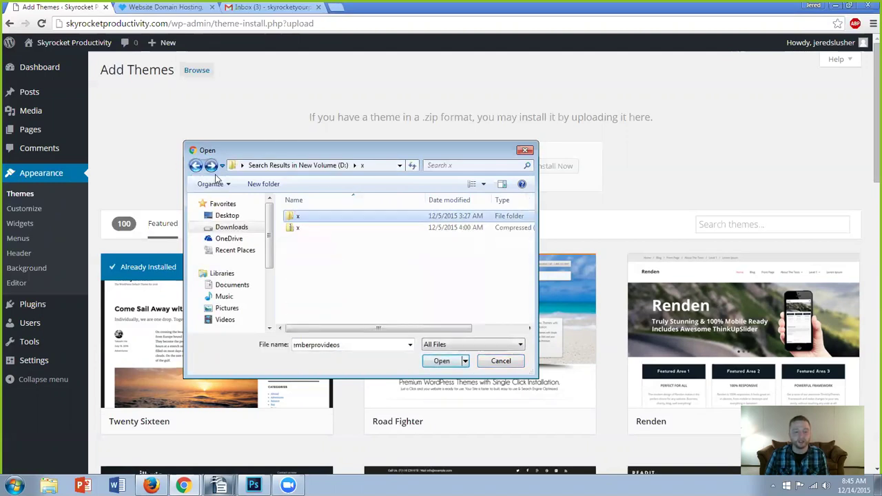
double_click(297, 227)
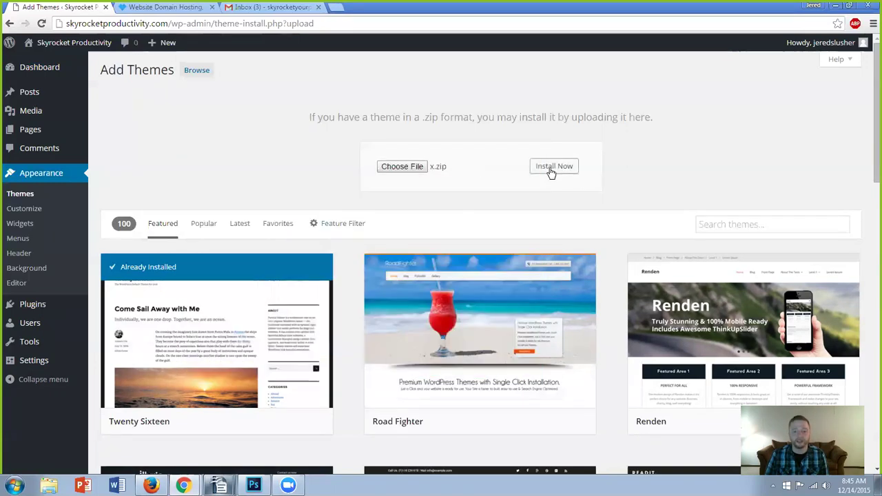
click(551, 171)
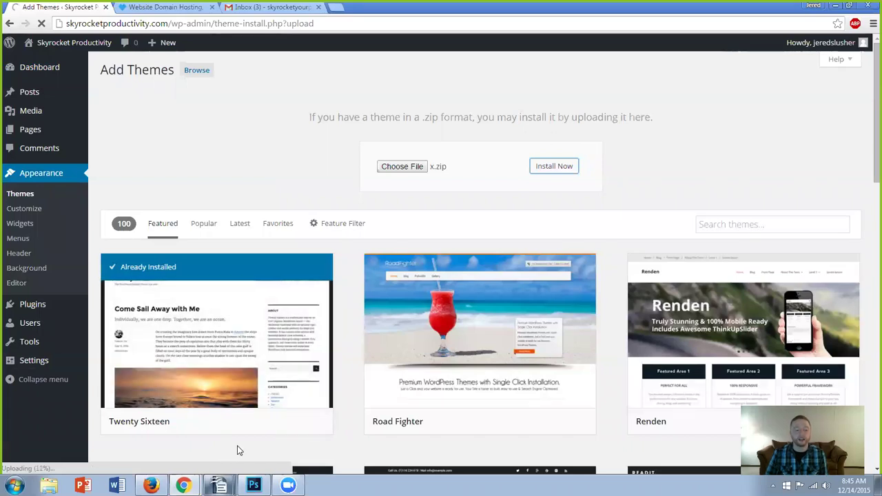
Step: Switch to Photoshop and create a new document 400 pixels wide and 100 pixels high
mouse_move(254, 485)
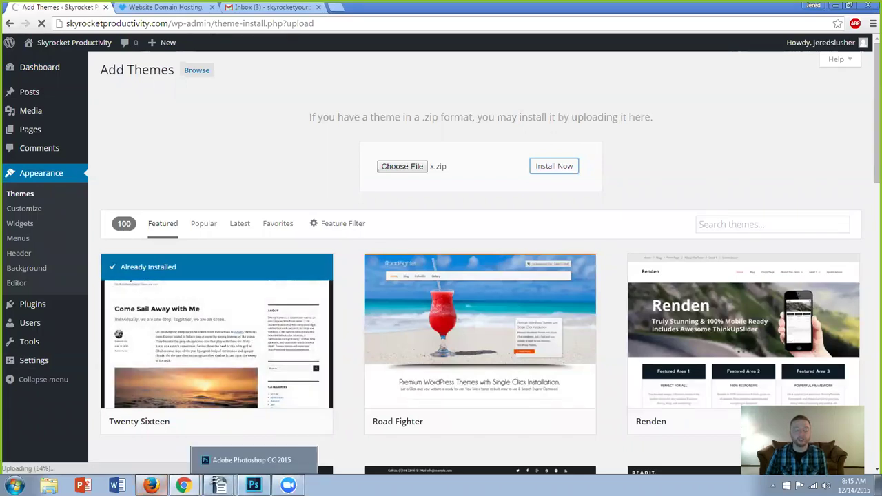
click(253, 485)
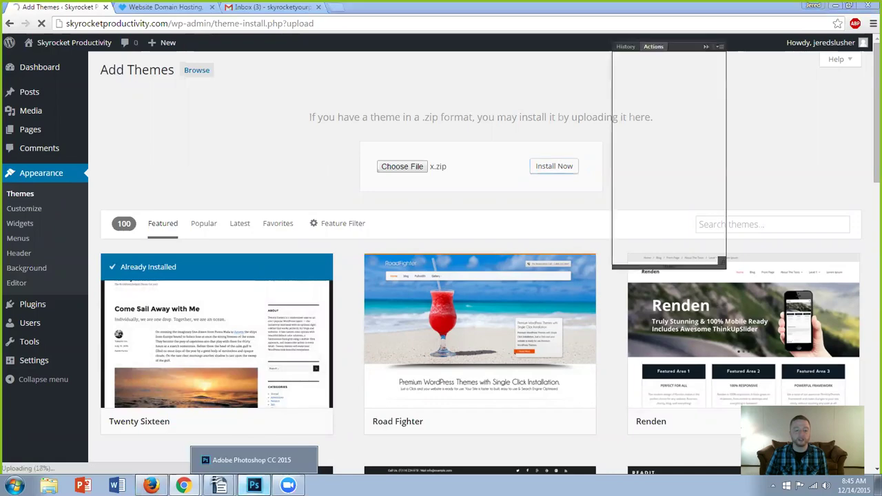
click(31, 8)
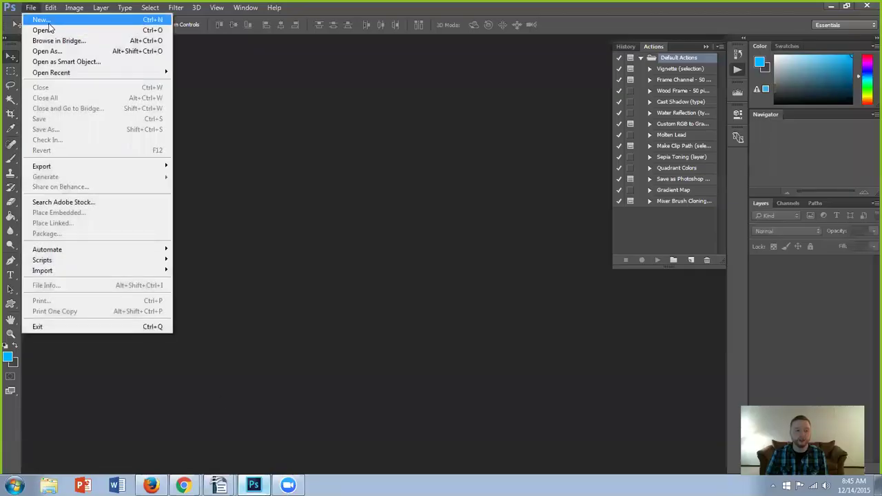
click(40, 18)
double_click(404, 172)
text(100)
click(392, 154)
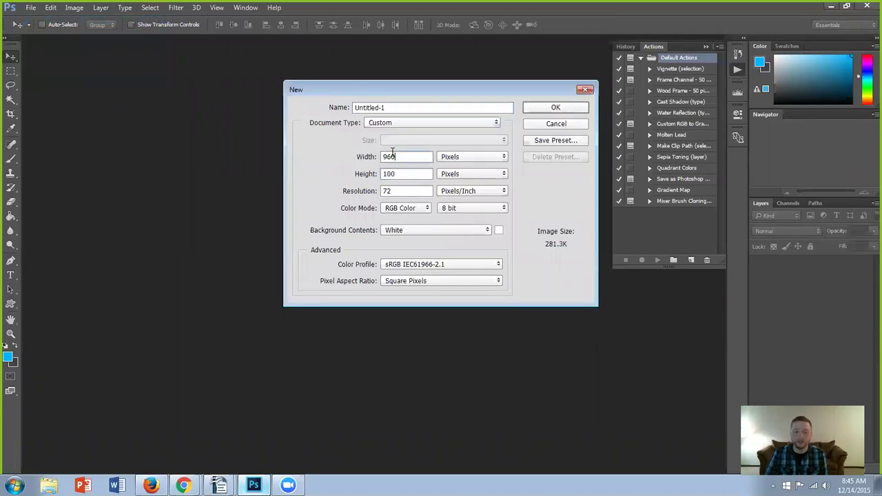
text(400)
click(556, 108)
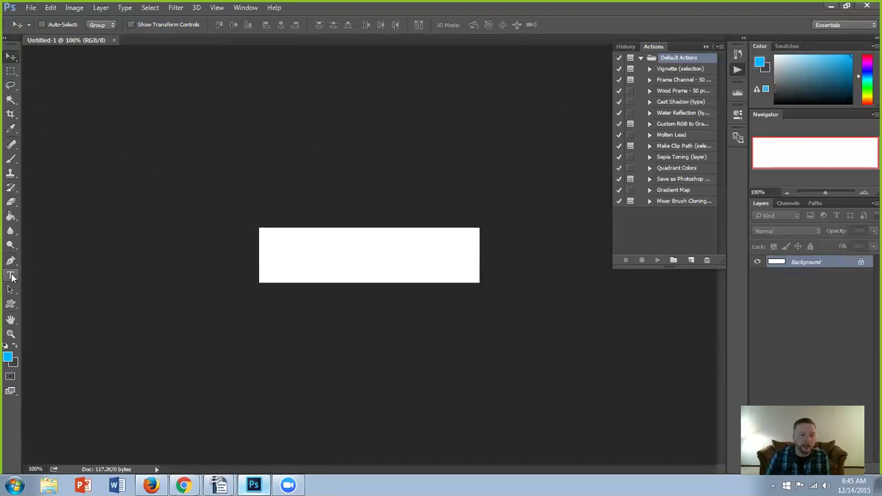
Step: Add the blue text "Skyrocket Productivity" on two lines in 38 pt Montserrat Regular and shift it slightly down to centre it on the canvas
click(12, 275)
click(316, 241)
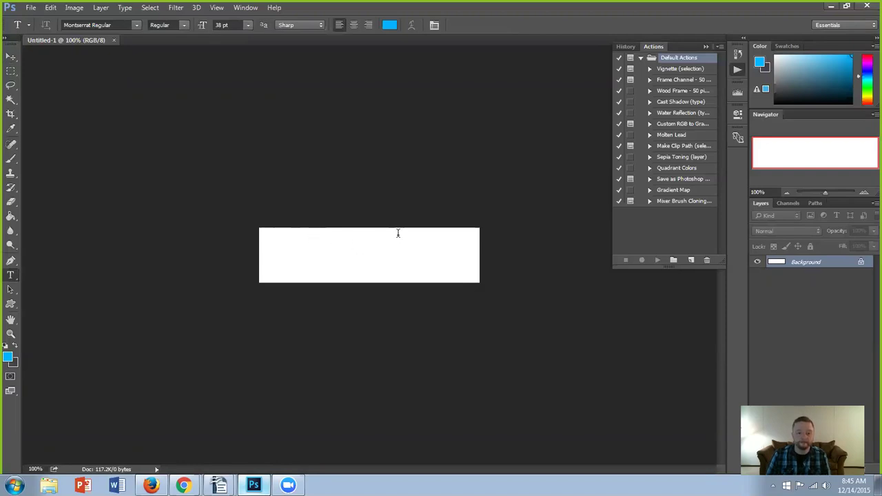
text(Skyrocket)
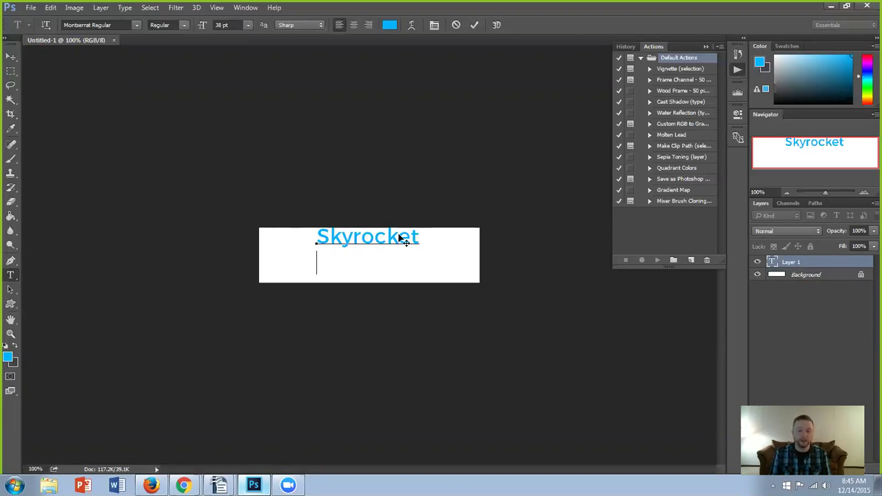
text(Produc)
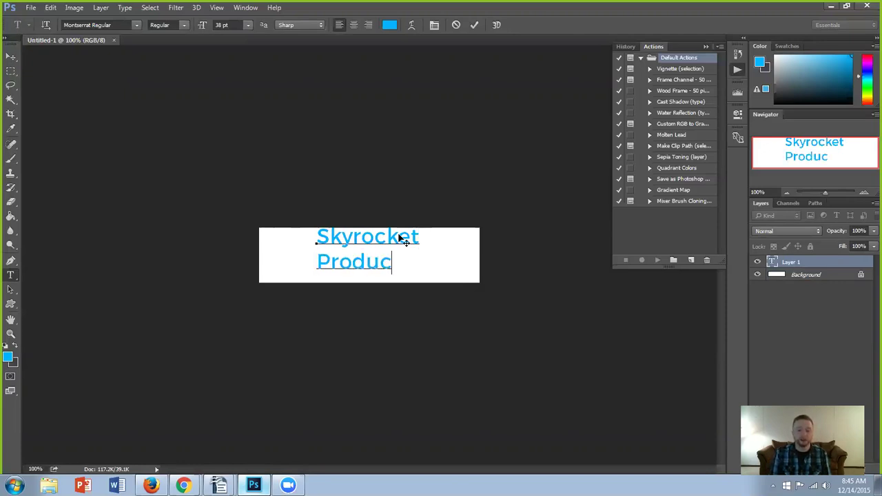
text(tivity)
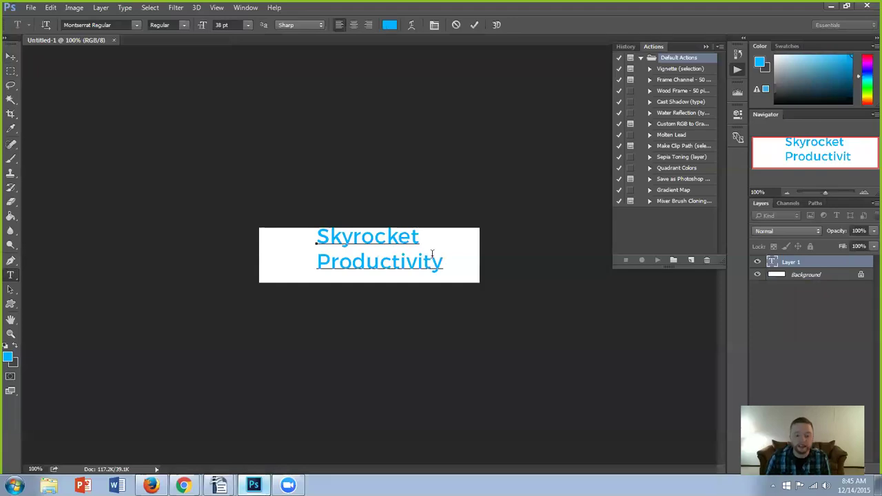
drag(473, 298, 483, 299)
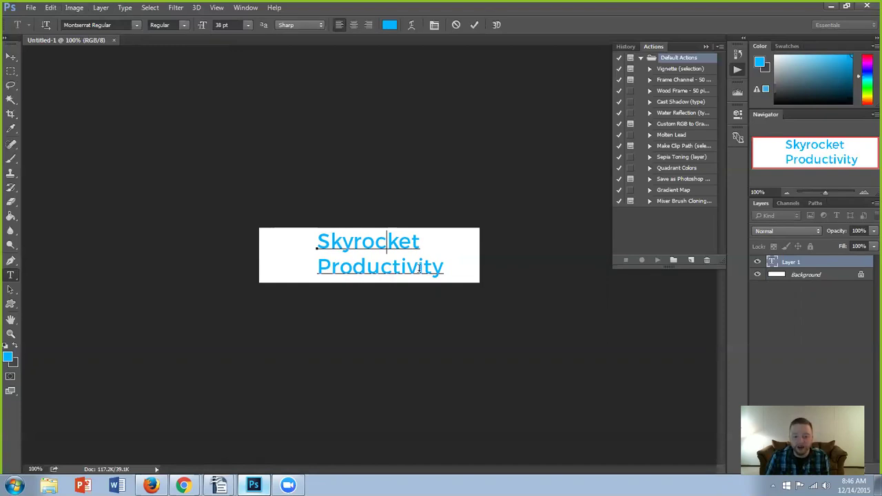
click(13, 58)
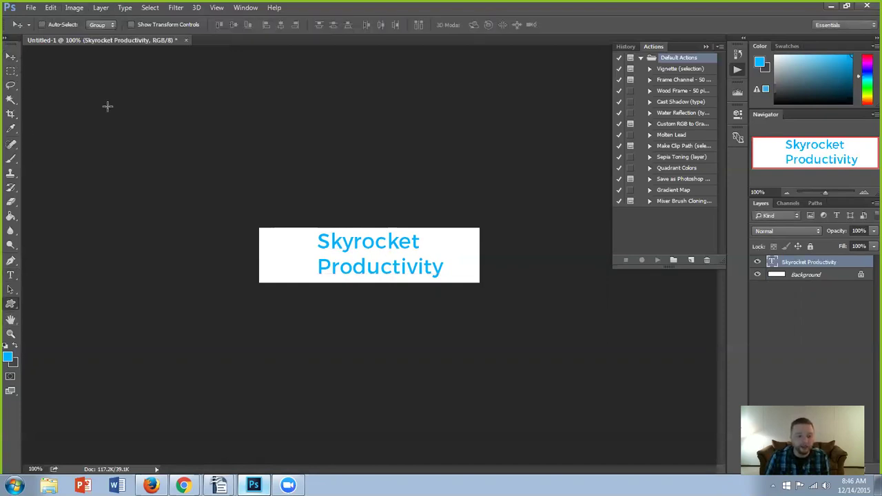
Step: Draw a blue square with the Custom Shape tool beside the start of the logo text and nudge it slightly sideways
key(u)
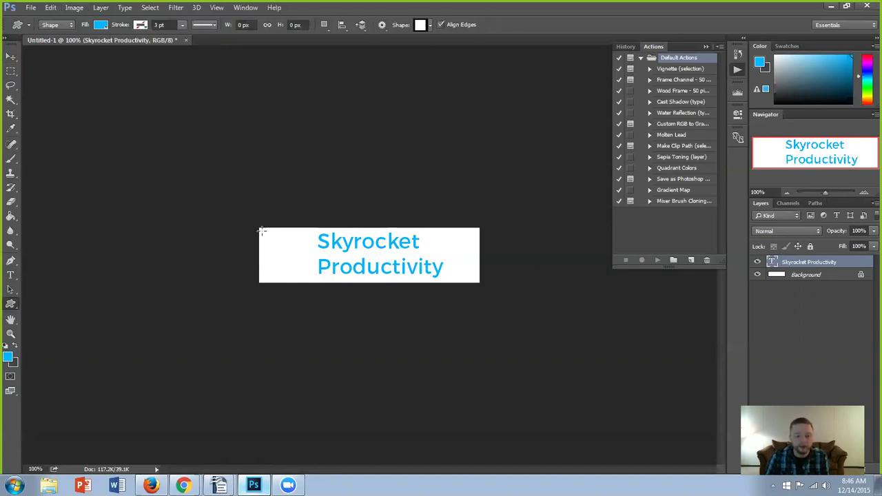
drag(266, 232, 320, 273)
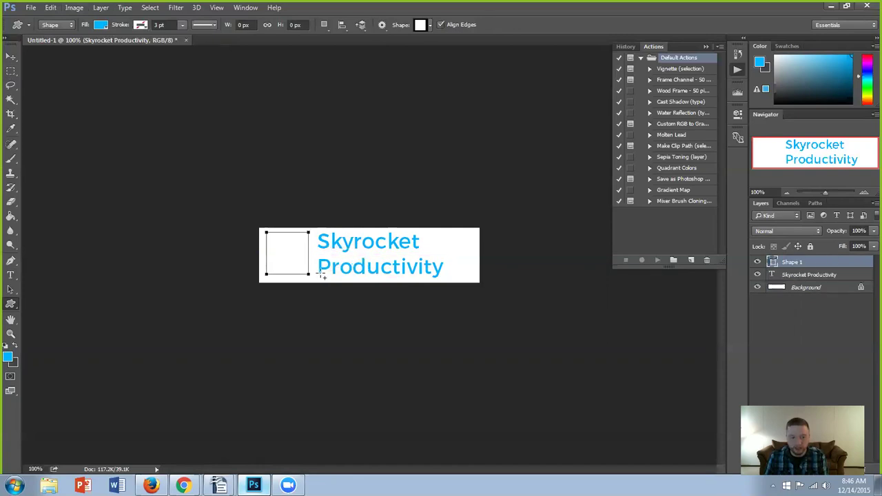
click(11, 56)
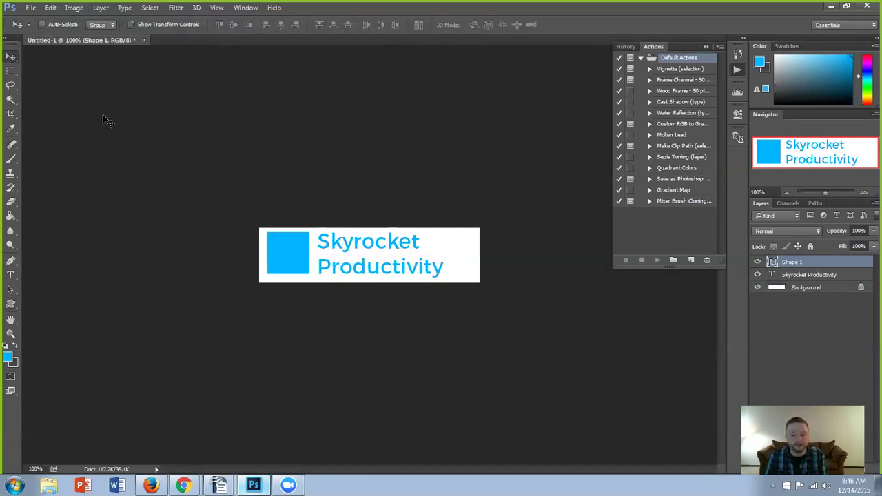
key(Left)
key(Left)
key(Left)
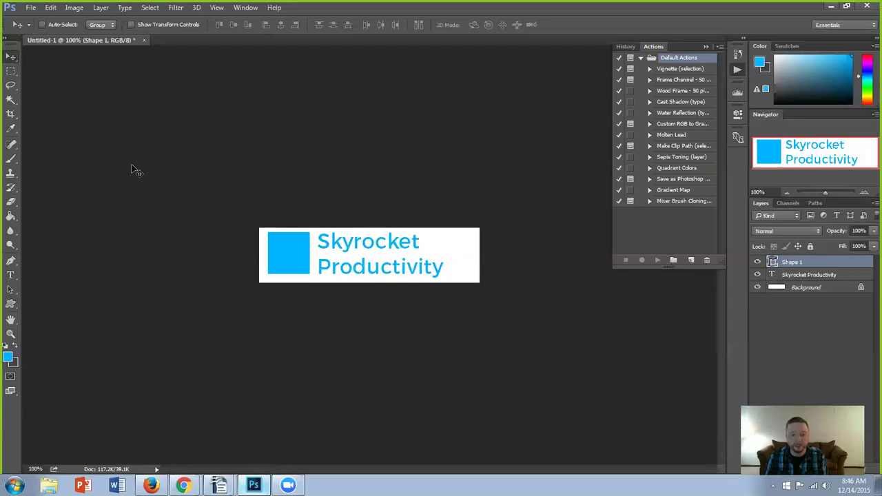
Step: Switch to Firefox and search Flaticon for "rocket"
click(151, 485)
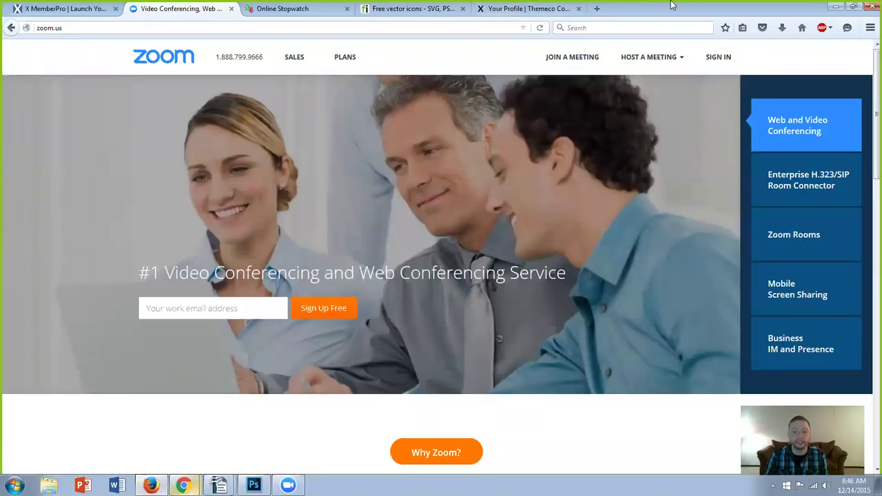
click(522, 14)
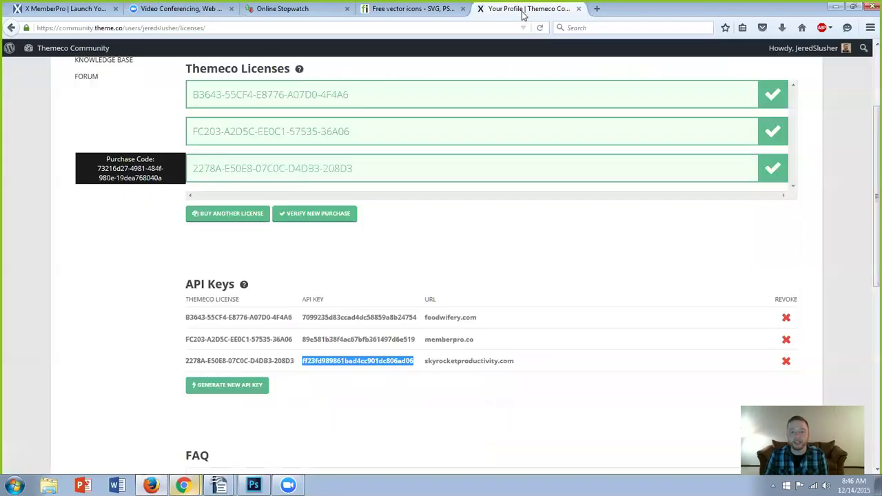
click(191, 9)
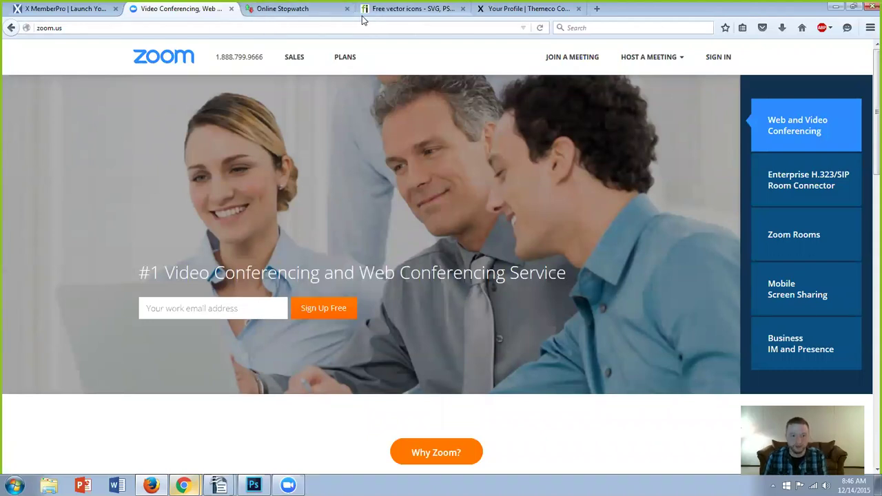
click(386, 9)
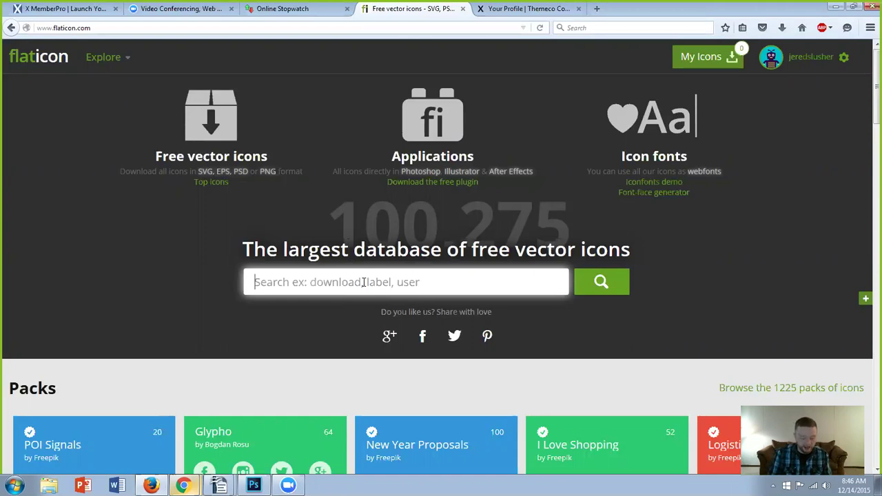
text(rocket)
key(Return)
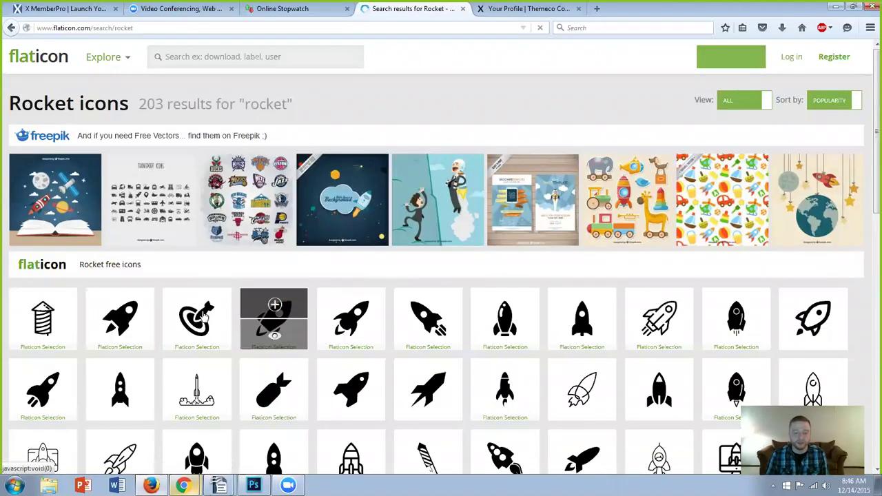
Step: Add the solid black Space Rocket Launch icon, second in the first row of results, to My Icons and open its detail page
scroll(88, 252, down, 2)
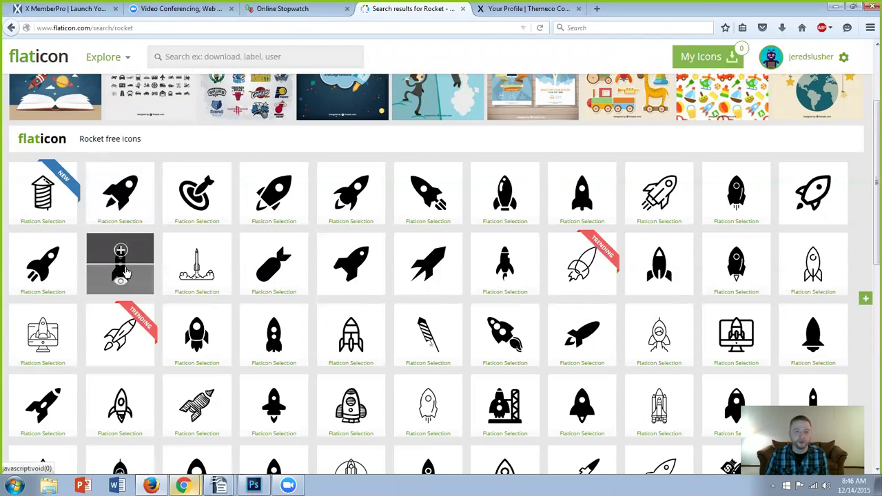
click(121, 179)
click(120, 214)
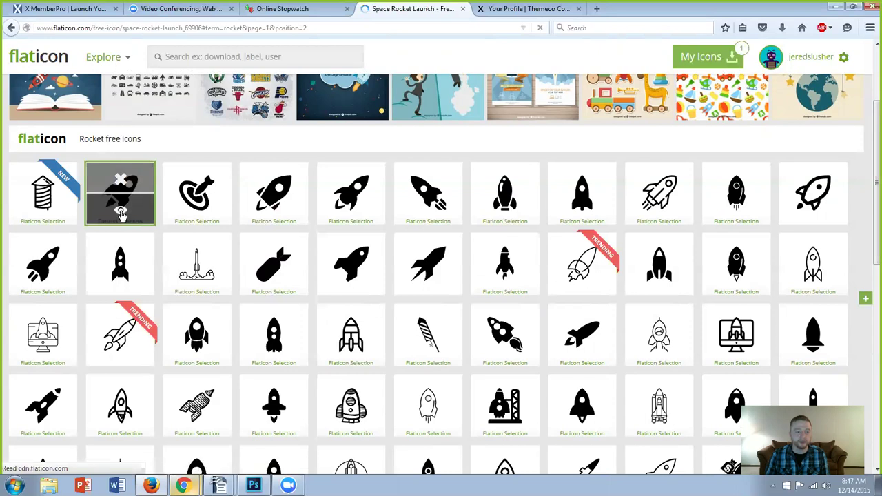
Step: Download the Space Rocket Launch icon as a white (#FFFFFF) 64 px PNG file
scroll(298, 275, down, 1)
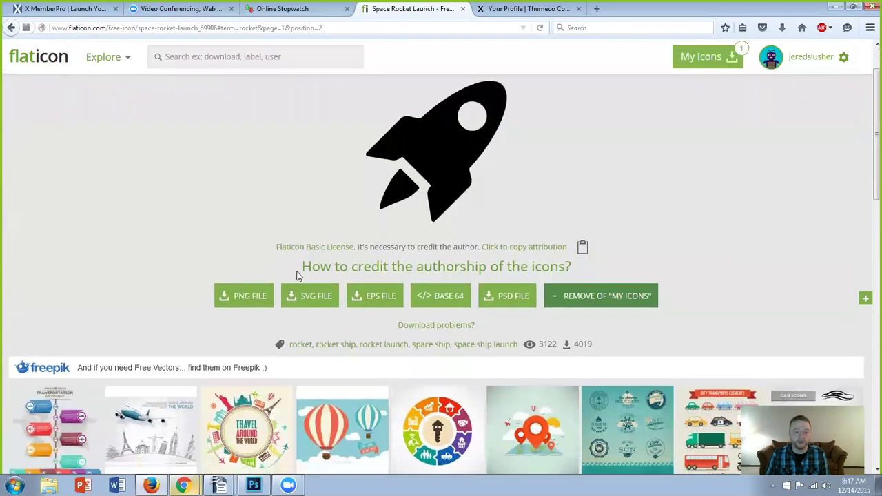
click(252, 296)
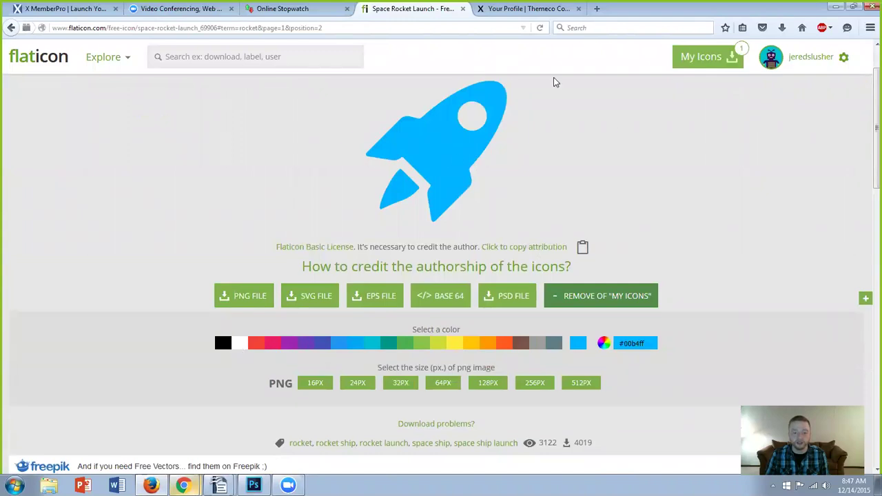
click(240, 347)
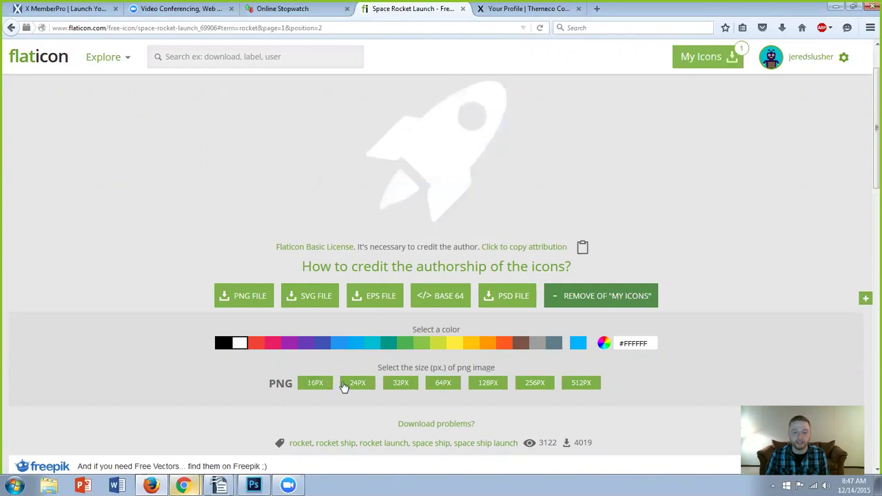
click(450, 390)
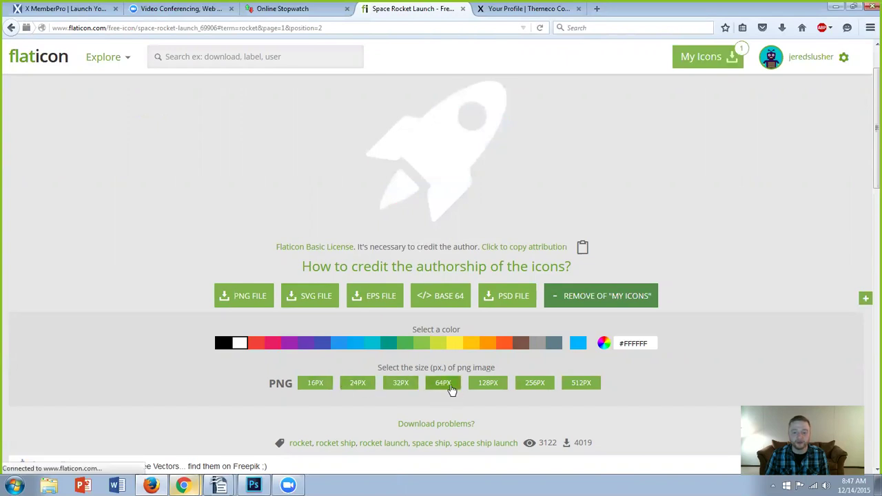
click(383, 242)
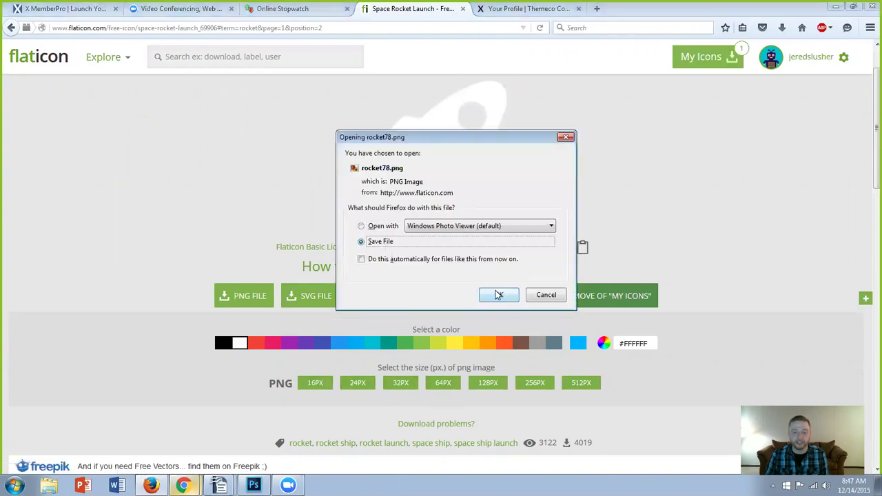
click(499, 295)
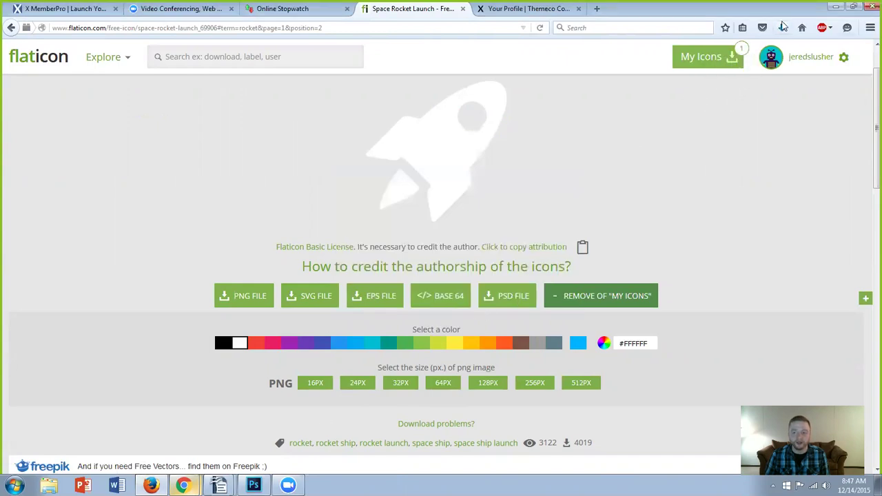
Step: Switch to Photoshop, open the downloaded rocket78.png and place the white rocket centred on the logo's blue square
click(253, 485)
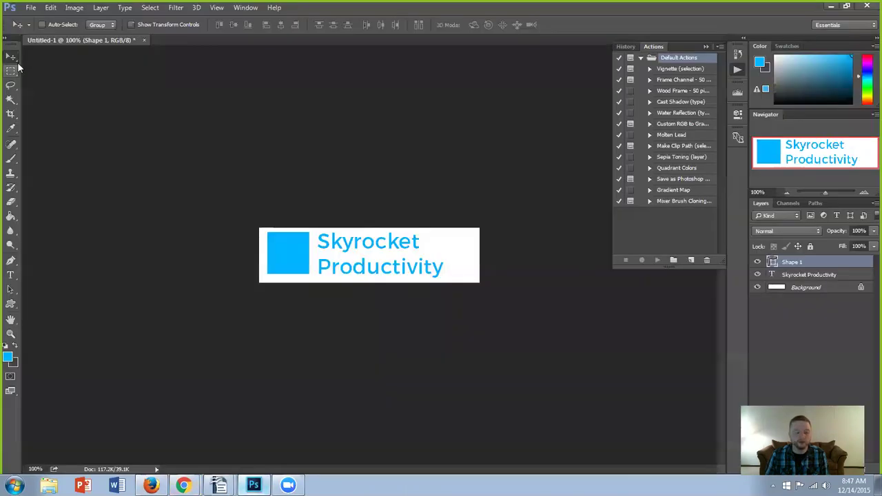
click(31, 8)
click(43, 31)
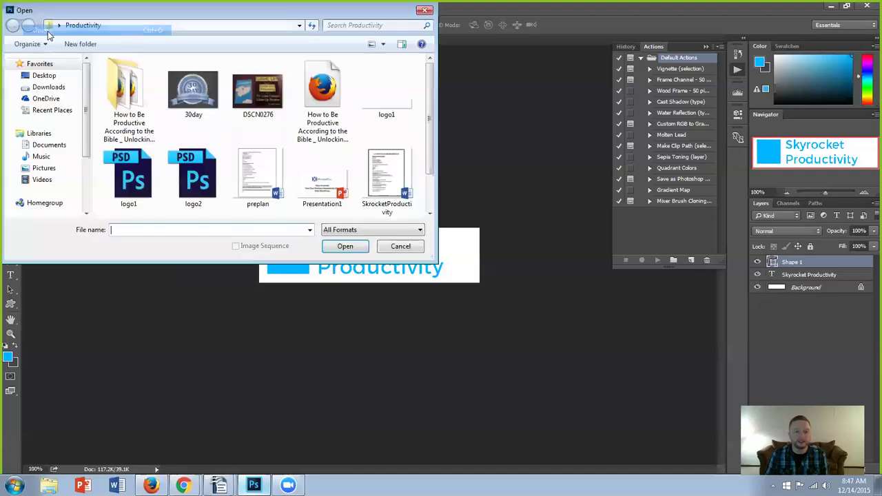
click(49, 87)
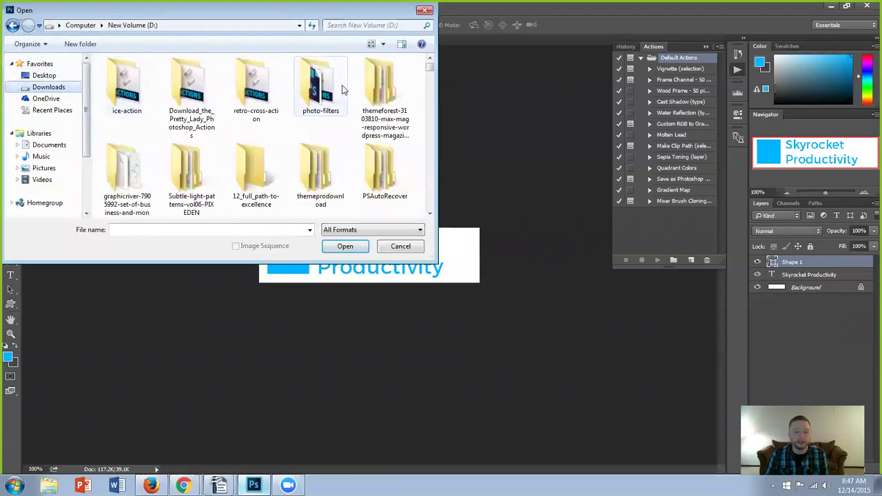
click(371, 25)
text(rocket)
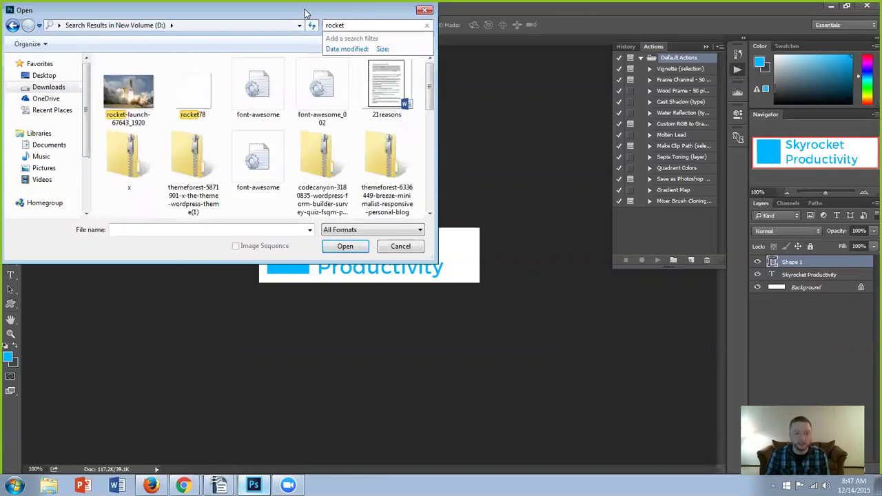
double_click(200, 89)
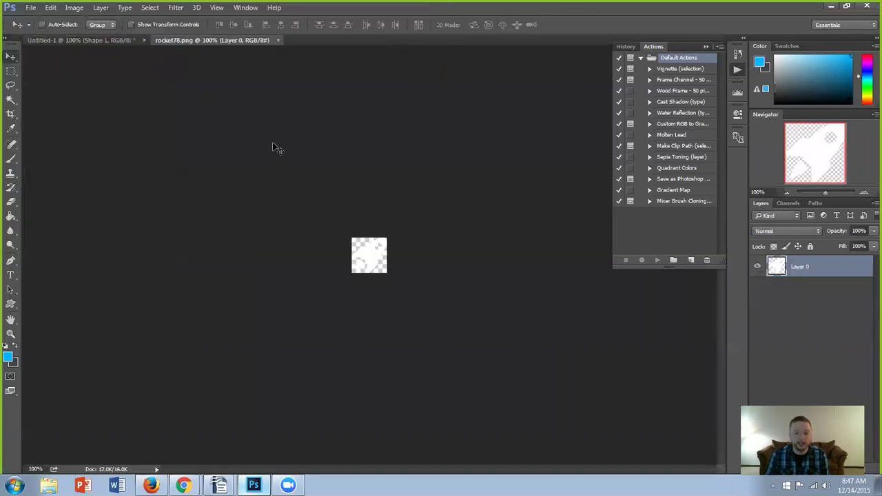
drag(110, 40, 245, 207)
drag(301, 254, 297, 248)
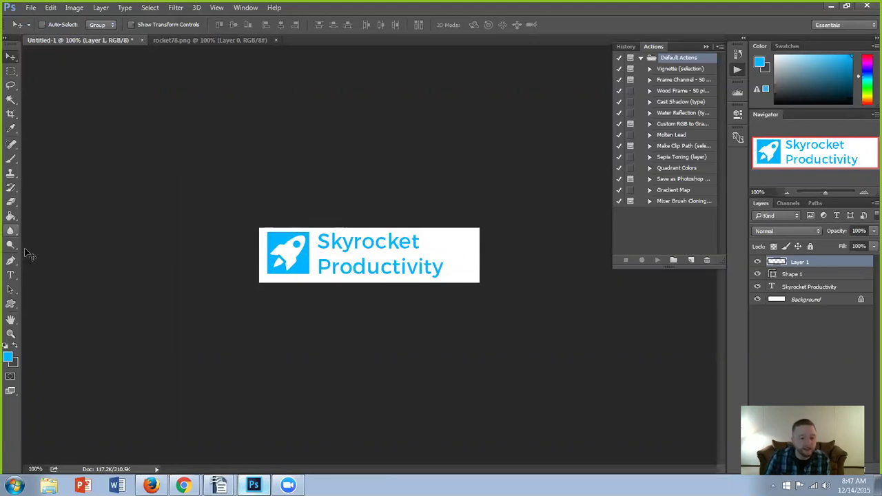
Step: Nudge the "Skyrocket Productivity" text slightly up and towards the rocket square
click(11, 274)
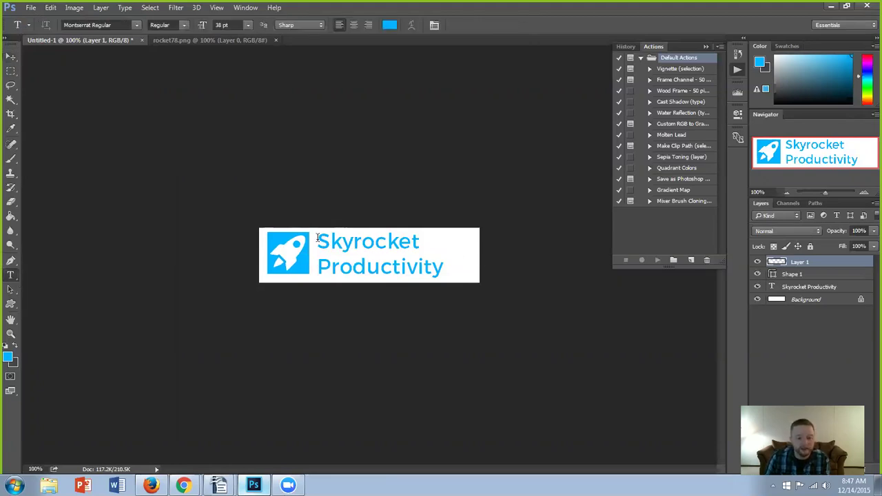
drag(317, 238, 439, 242)
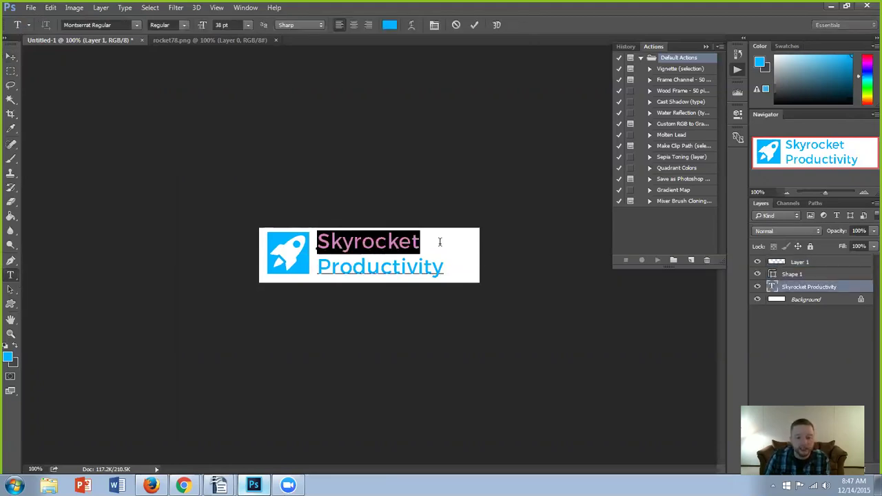
click(10, 56)
key(Up)
key(Up)
key(Left)
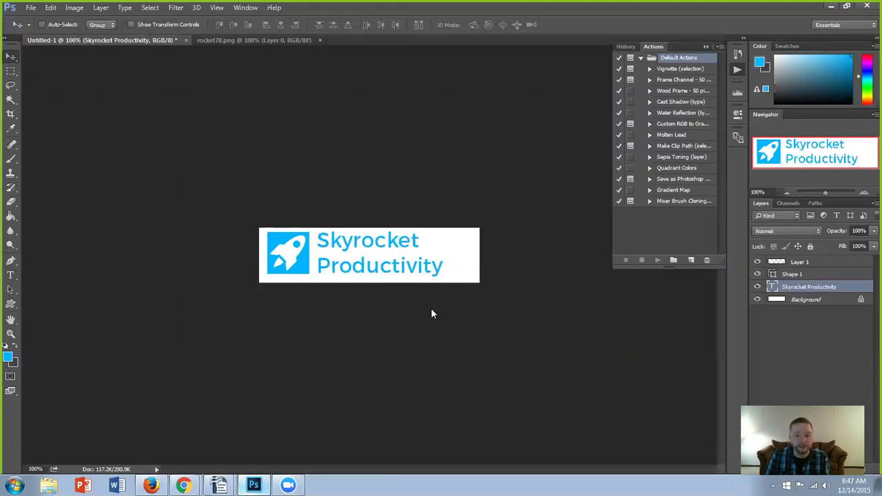
key(Left)
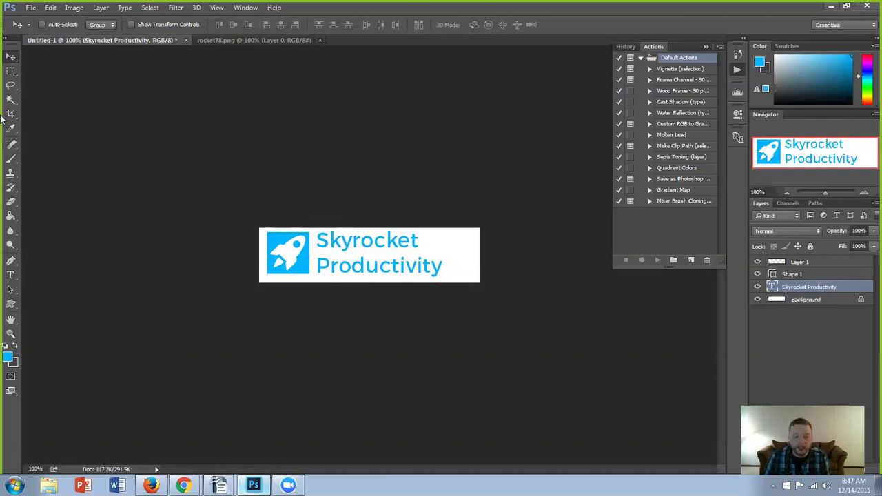
Step: Crop the canvas closely around the rocket square and logo text, and hide the white Background layer
click(10, 70)
drag(262, 227, 445, 279)
click(74, 7)
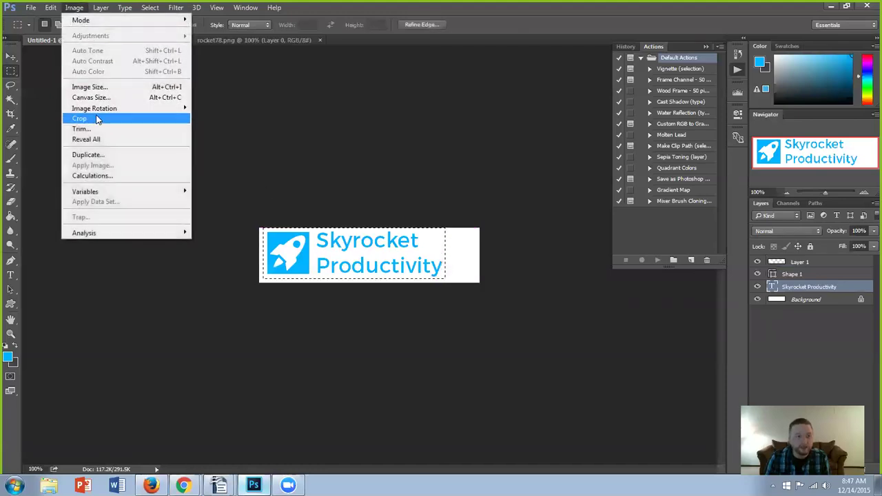
click(96, 119)
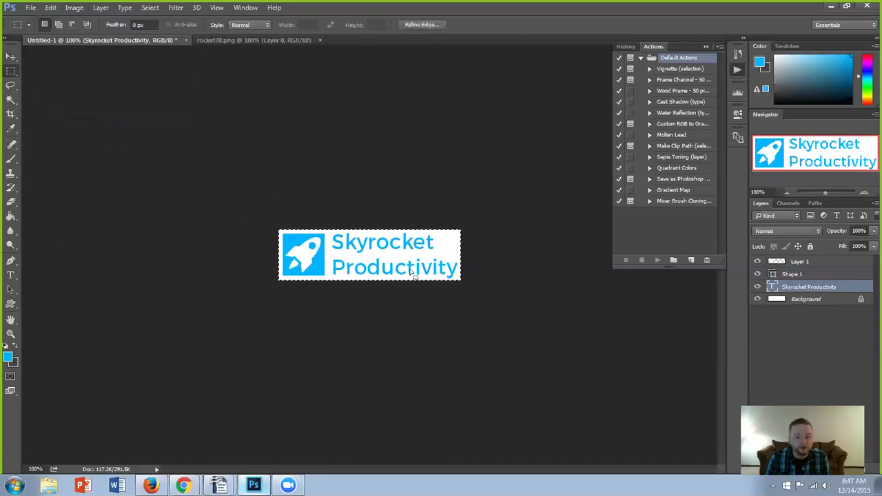
click(777, 299)
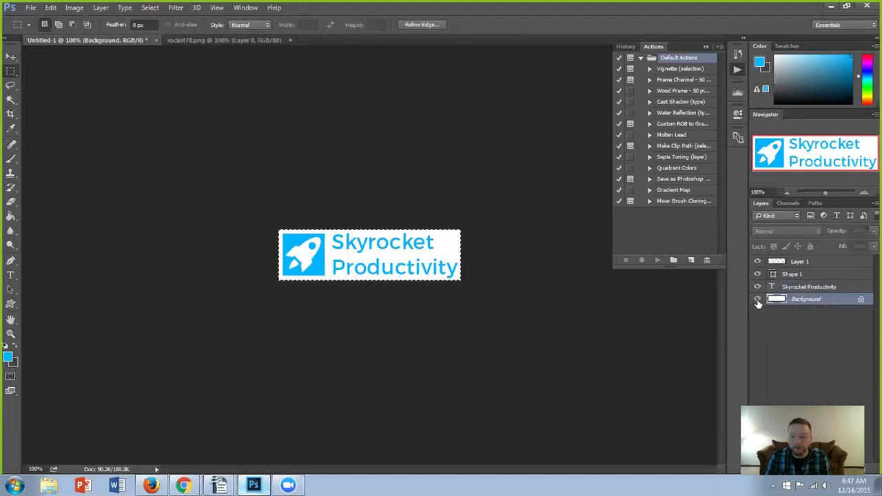
click(758, 300)
Step: Save the logo to the Desktop as a PNG file named "logo", accepting the default PNG options
click(31, 8)
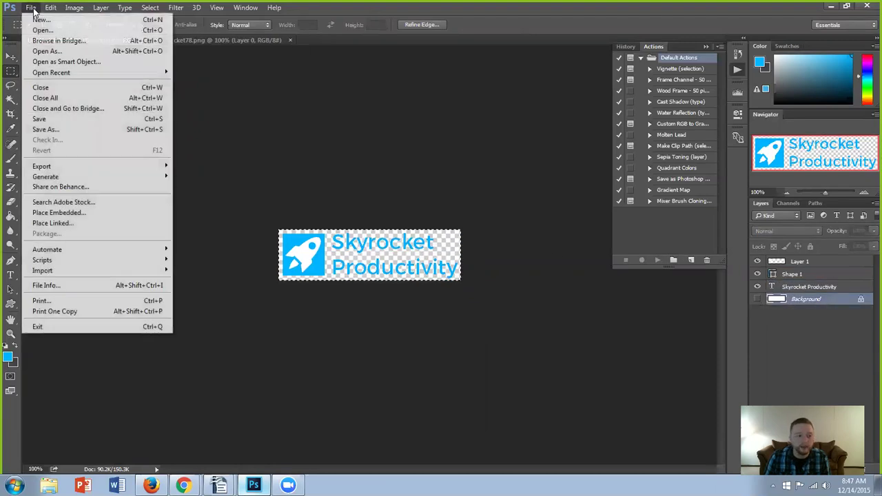
click(72, 129)
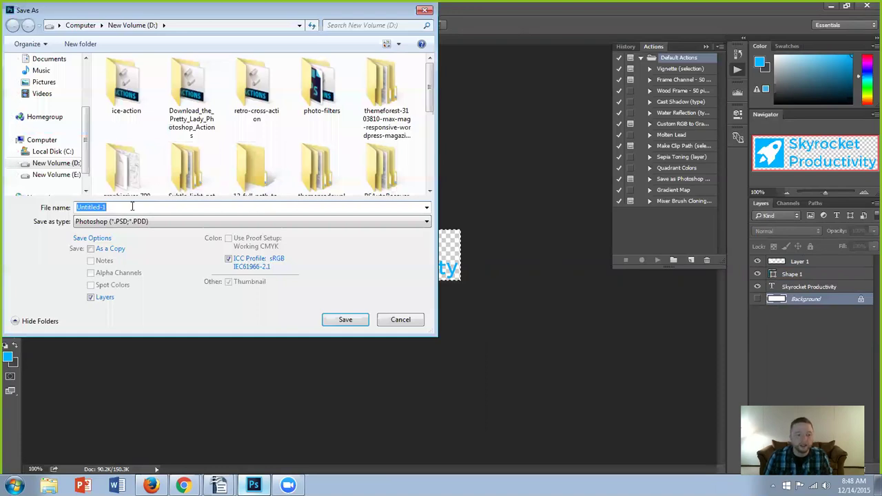
scroll(50, 77, up, 3)
click(45, 76)
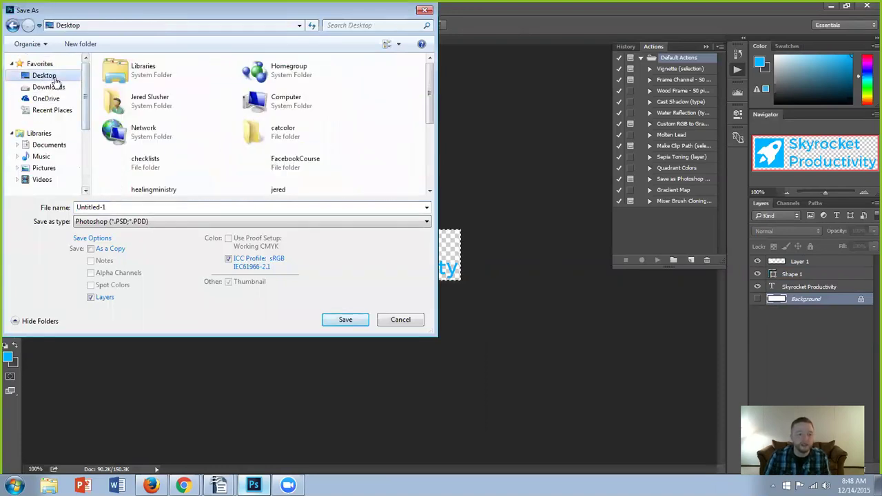
click(138, 210)
text(logo)
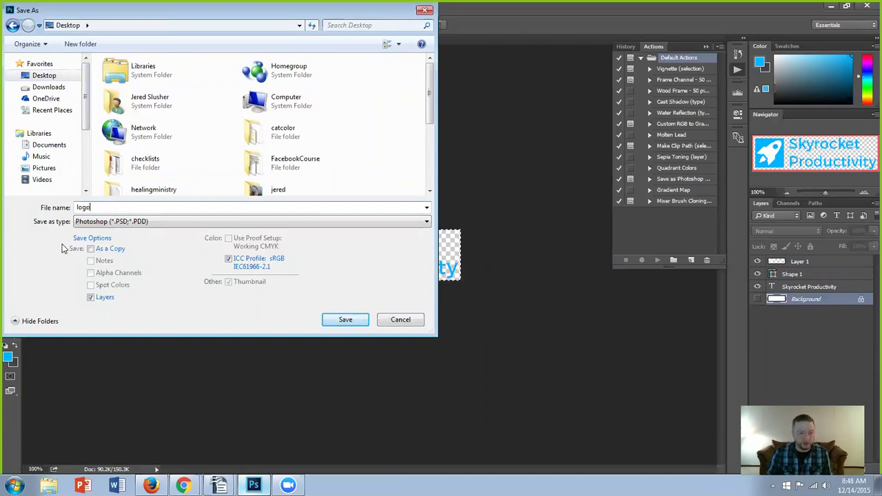
click(114, 221)
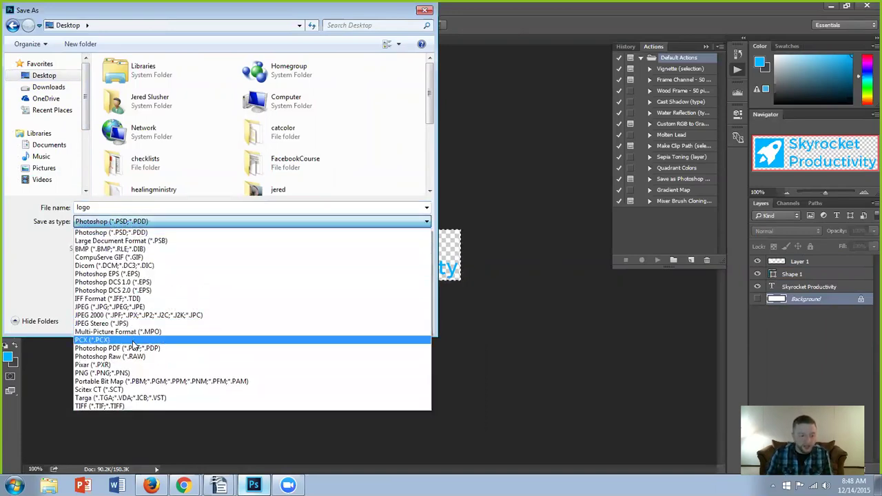
click(136, 373)
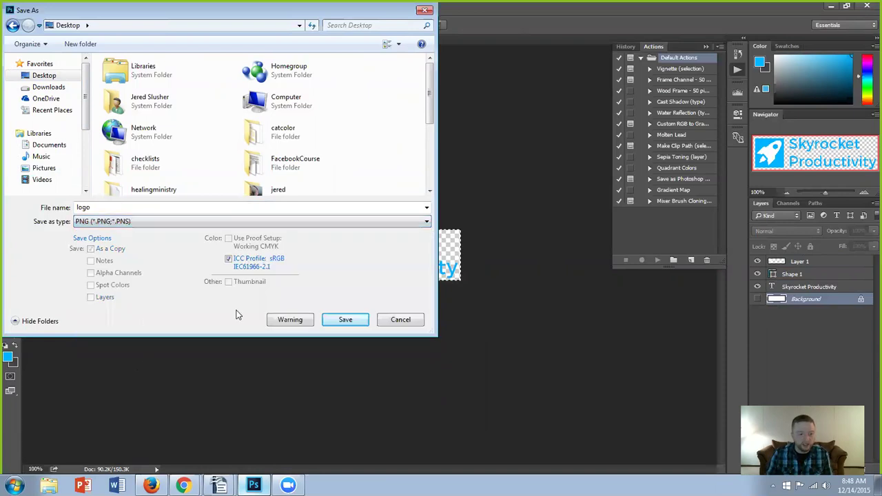
click(343, 321)
click(458, 152)
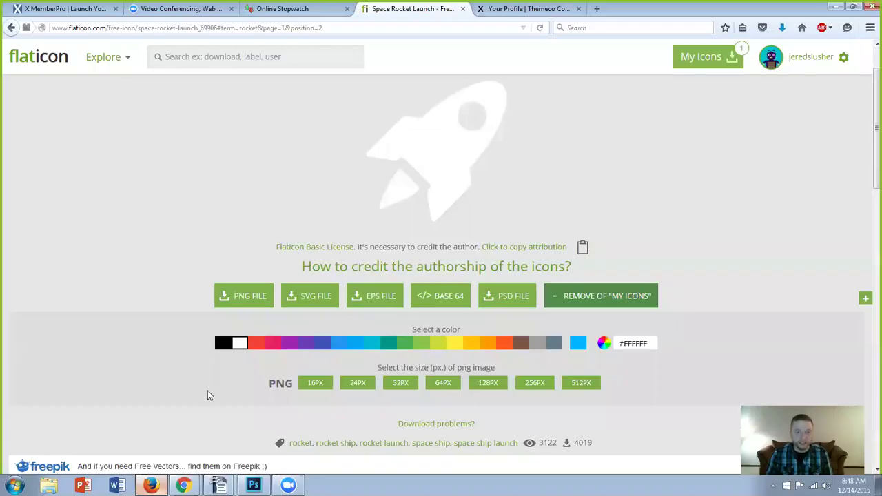
Step: Switch to the WordPress window in Chrome and activate the newly installed X theme
mouse_move(182, 485)
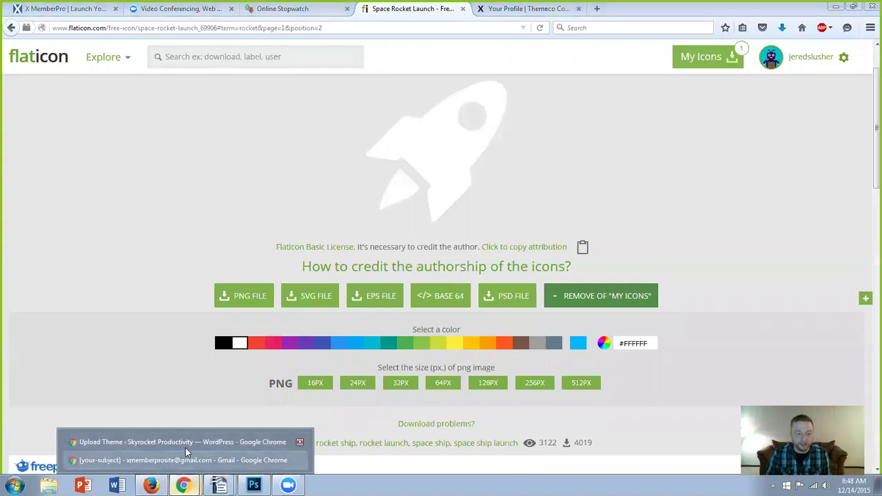
click(186, 445)
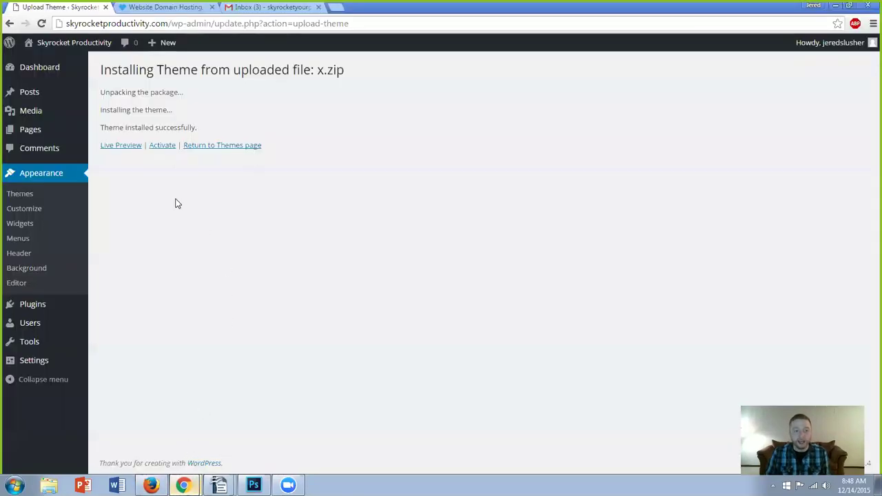
click(163, 151)
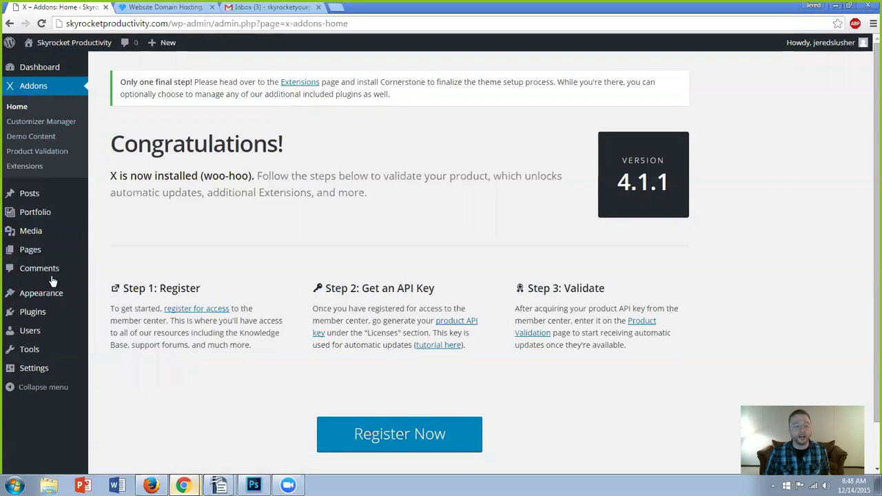
Step: Go to adding a new theme in WordPress, show the theme upload form and open its file chooser
mouse_move(41, 292)
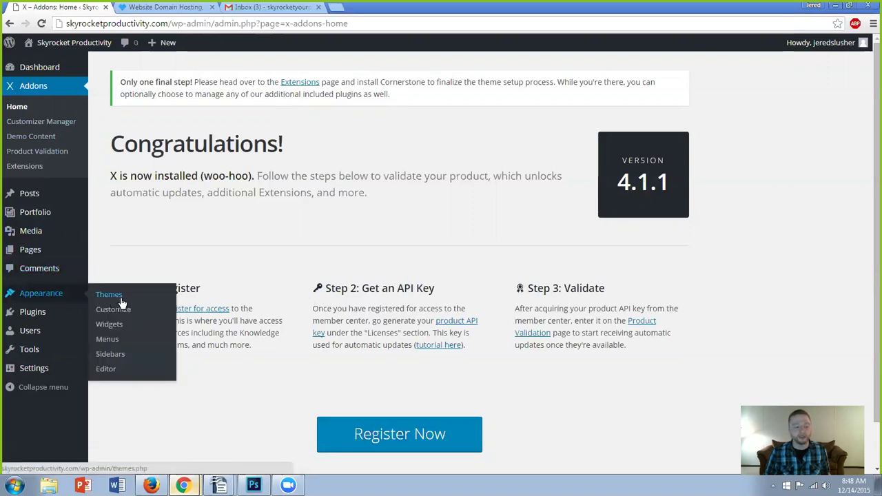
click(110, 295)
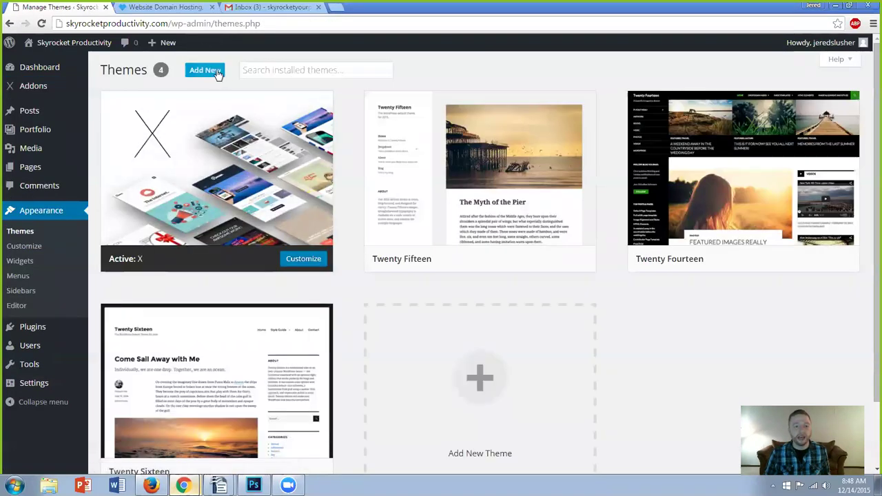
click(215, 71)
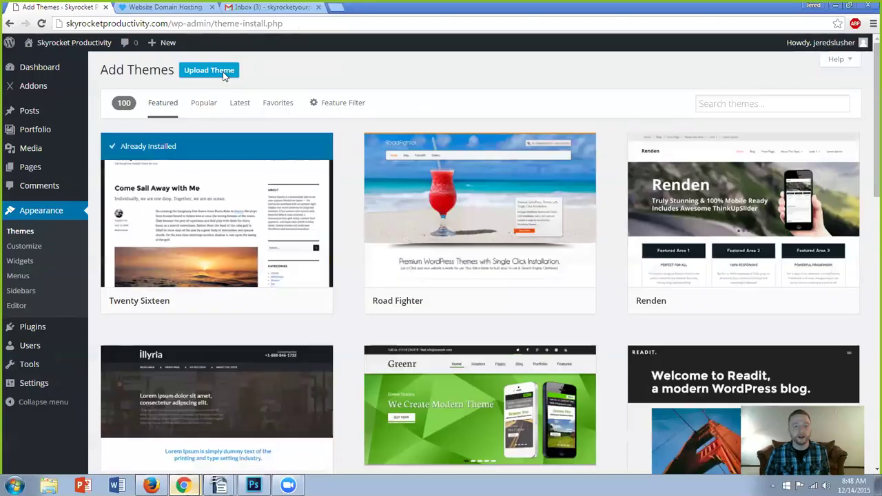
click(214, 71)
click(408, 165)
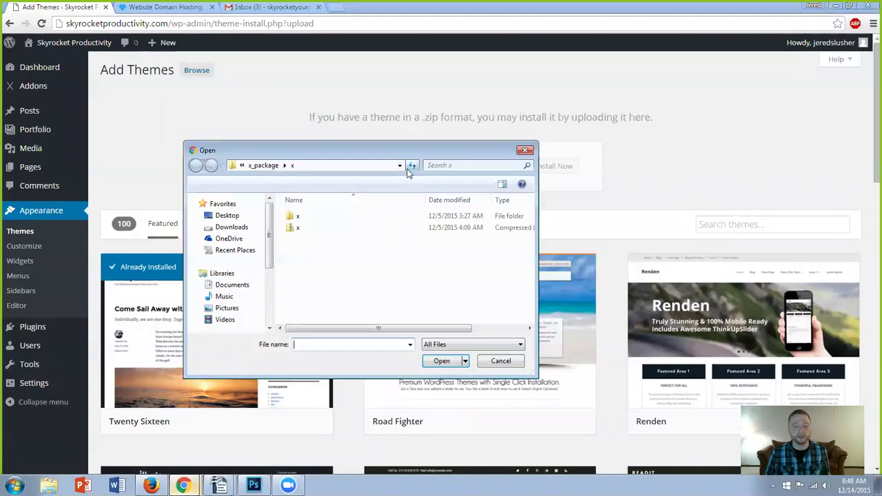
Step: Search New Volume (D:) for "x-child" and choose the x-child zip as the theme file to upload
click(272, 166)
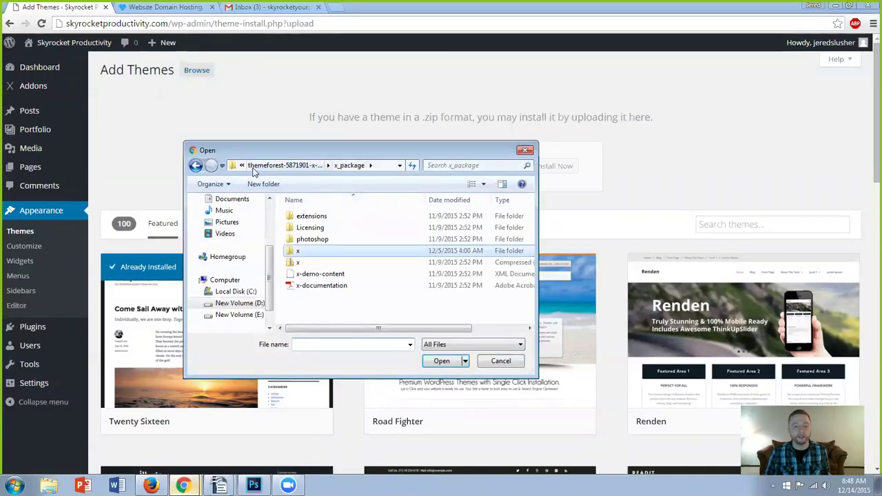
click(253, 166)
click(254, 166)
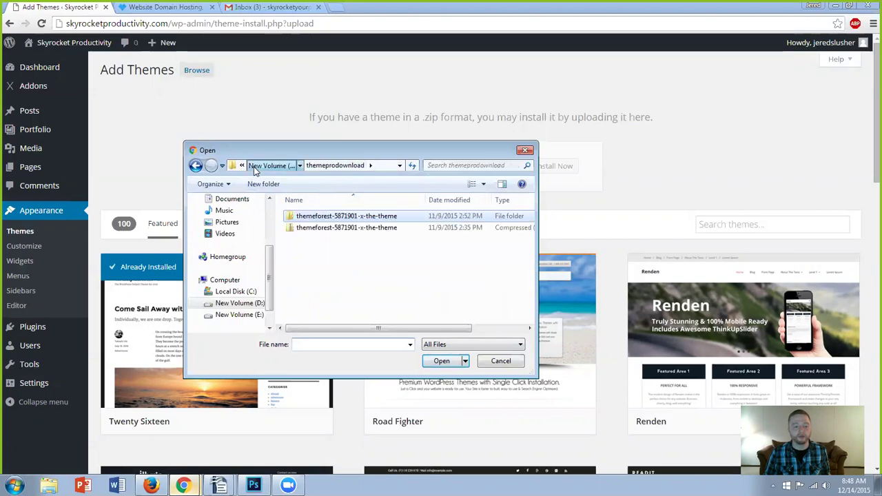
click(254, 168)
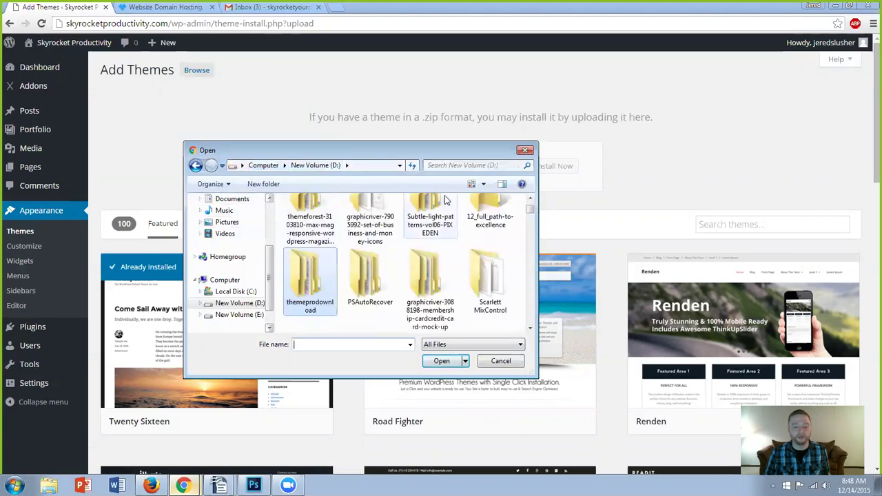
click(485, 166)
text(x-child)
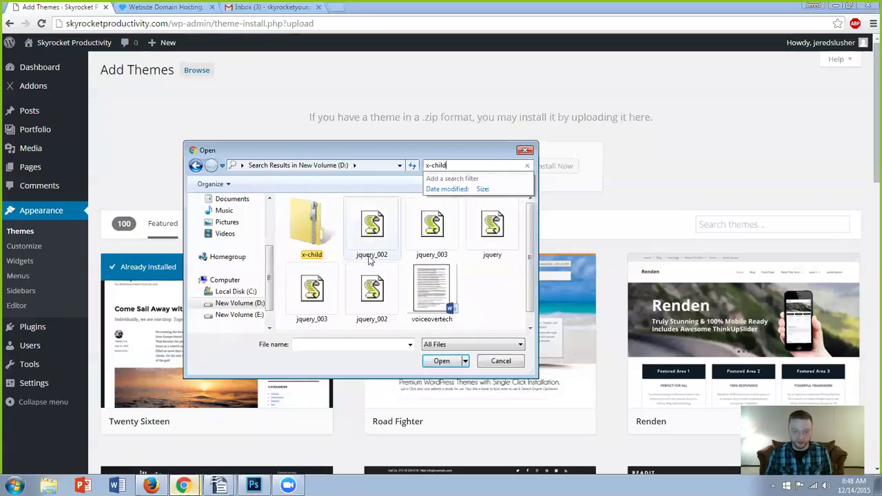
double_click(321, 227)
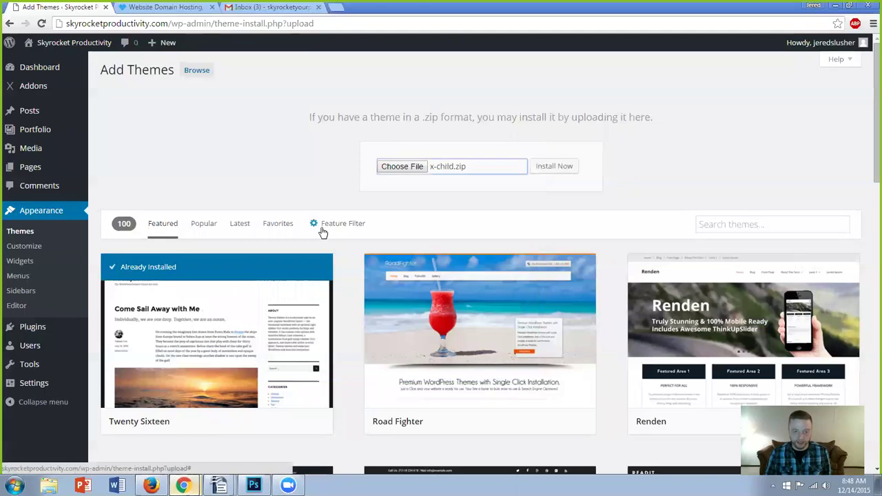
Step: Install and activate the uploaded x-child theme, and check it in the list of installed themes
click(558, 171)
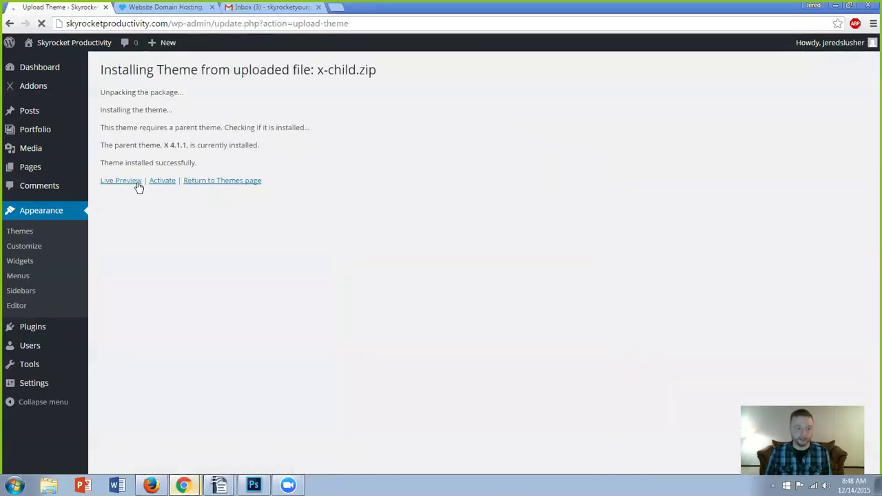
click(166, 182)
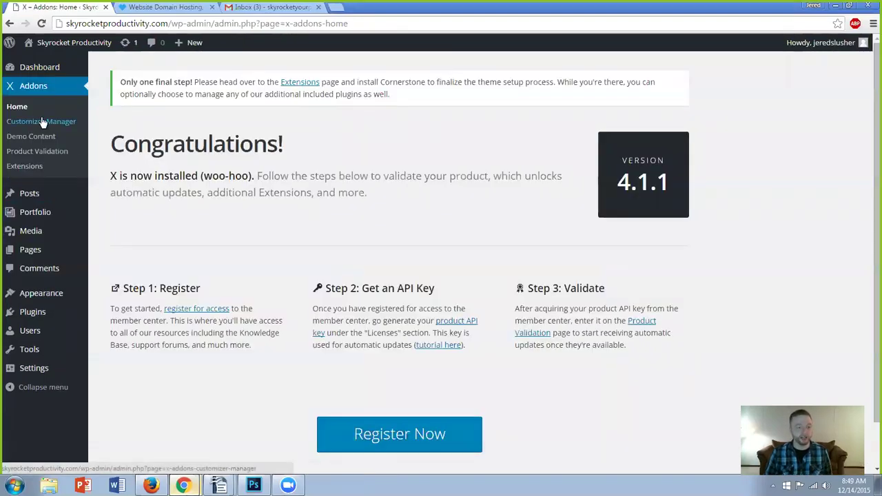
mouse_move(55, 312)
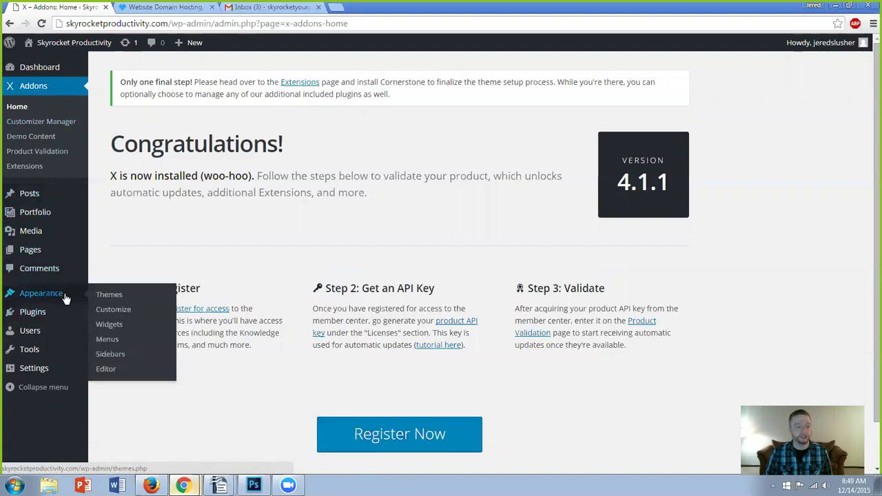
click(69, 296)
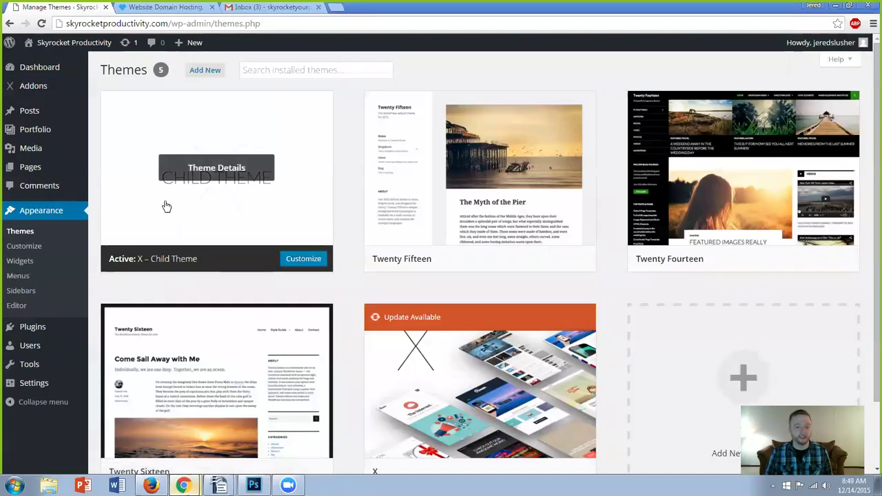
scroll(403, 356, down, 1)
scroll(238, 230, up, 1)
Step: Open the X theme's Product Validation page, and briefly bring up the Firefox window before minimizing it
mouse_move(34, 131)
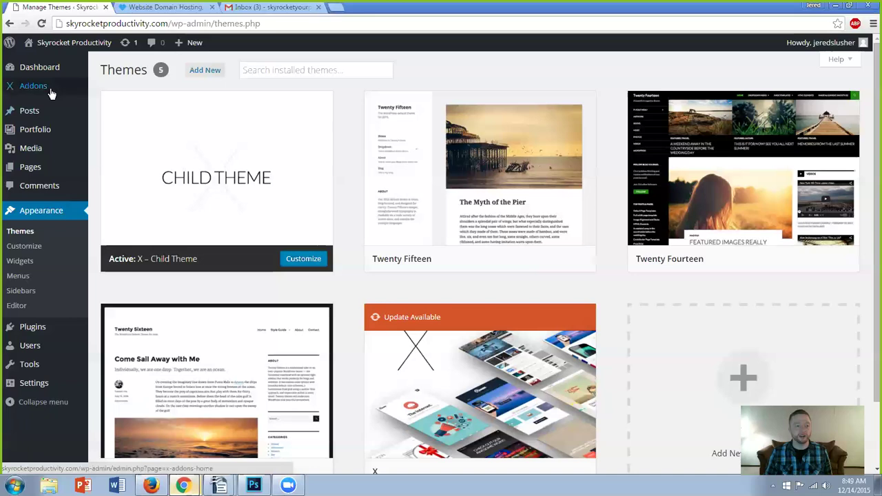
mouse_move(33, 86)
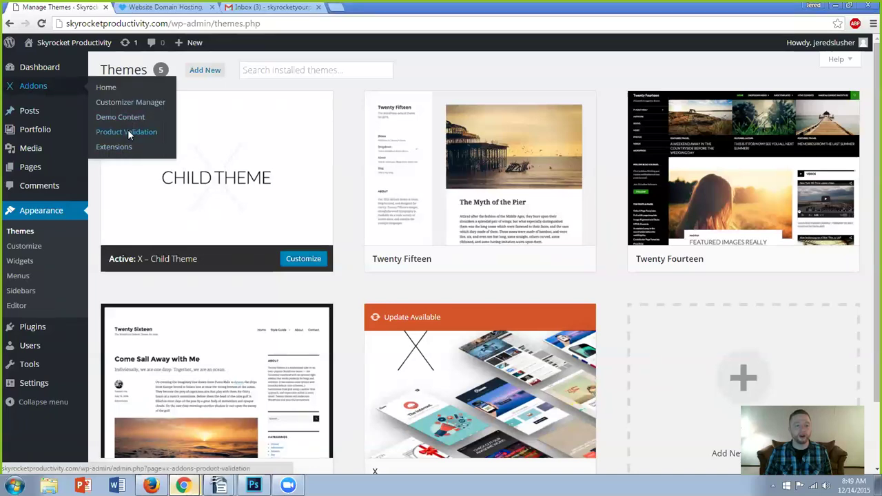
click(127, 130)
click(150, 485)
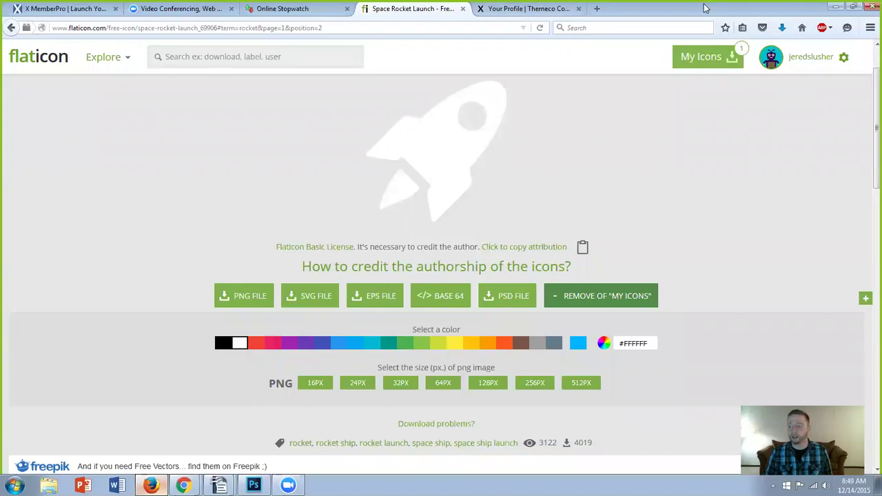
click(835, 7)
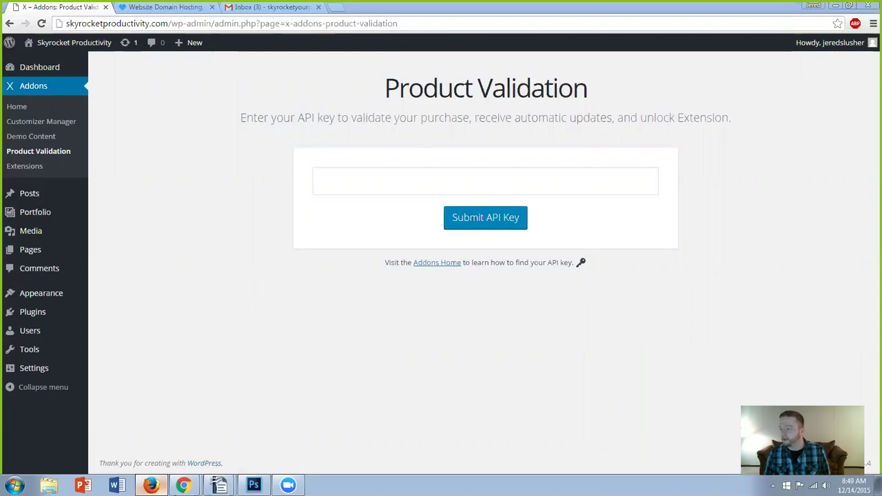
Step: Try to paste the API key on the Product Validation page and submit it
click(432, 177)
right_click(431, 177)
click(489, 243)
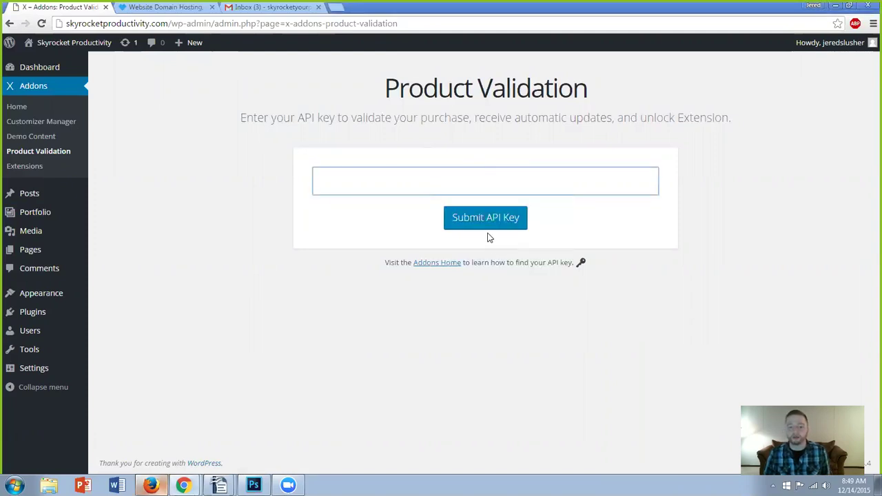
click(489, 222)
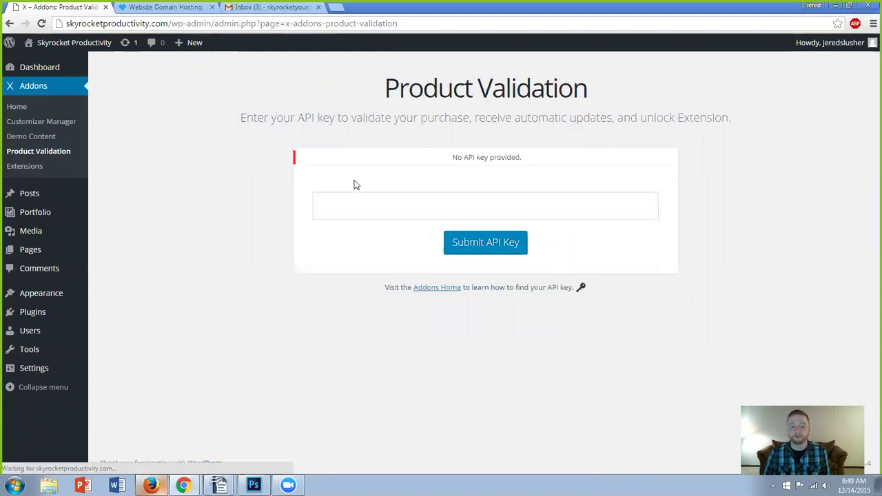
Step: Paste the API key into the Product Validation field, remove the blank space before it and submit it
click(366, 202)
right_click(367, 204)
click(425, 269)
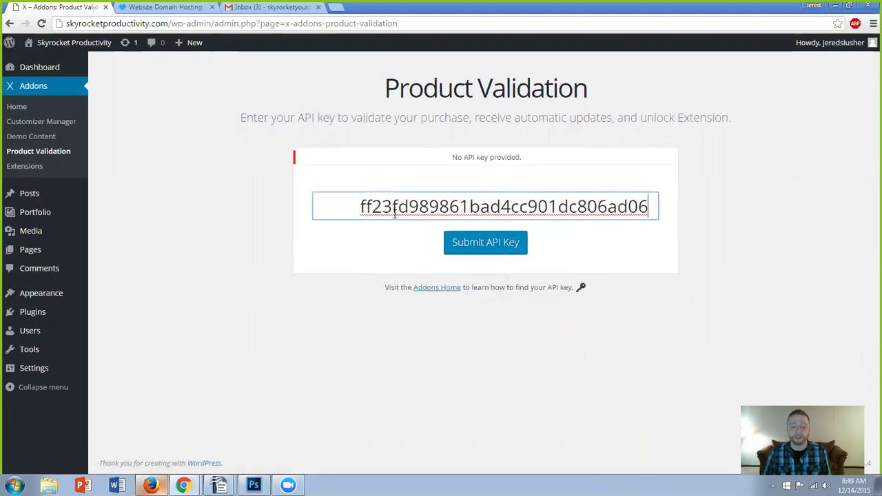
double_click(359, 207)
key(BackSpace)
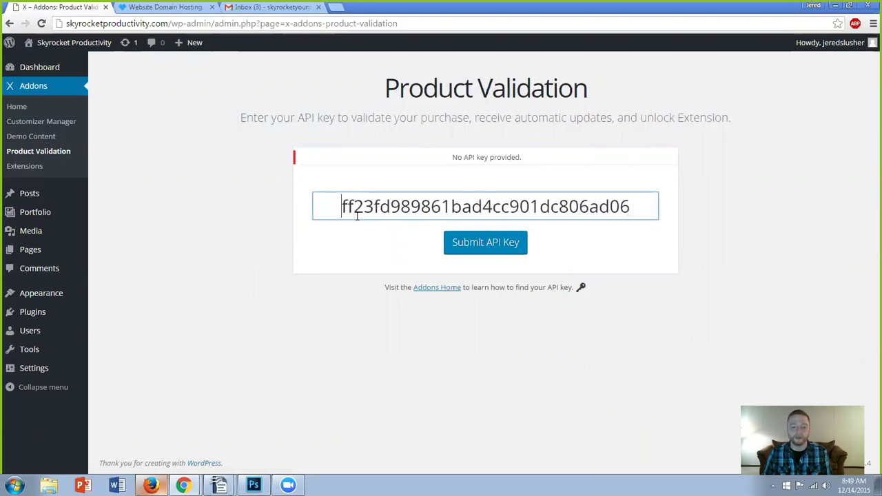
click(475, 243)
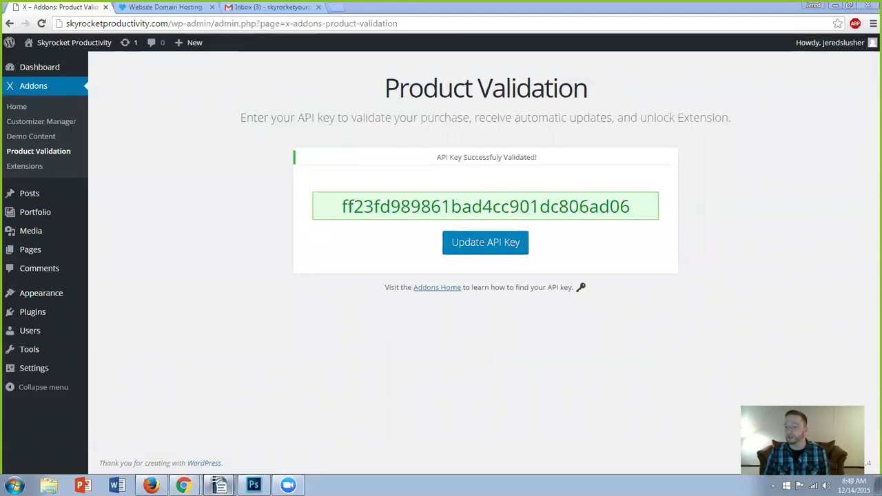
Step: Install the Cornerstone plugin from the X theme's Extensions page and return to that page
click(38, 171)
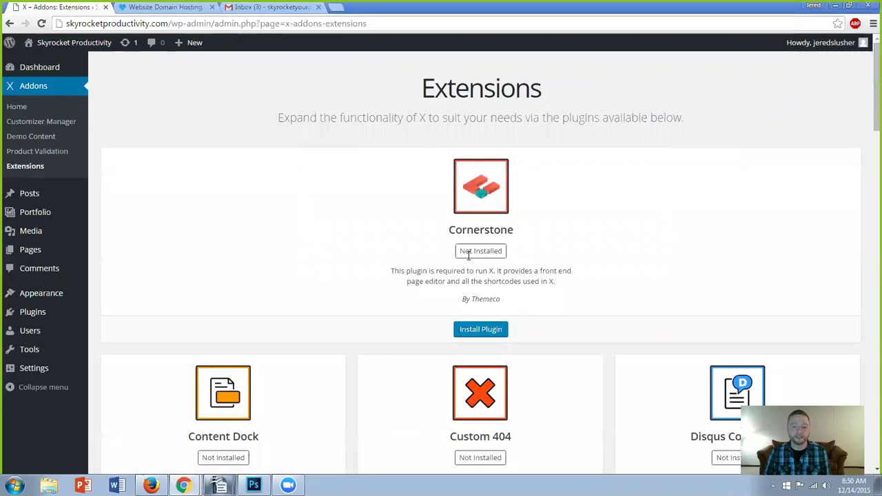
click(479, 330)
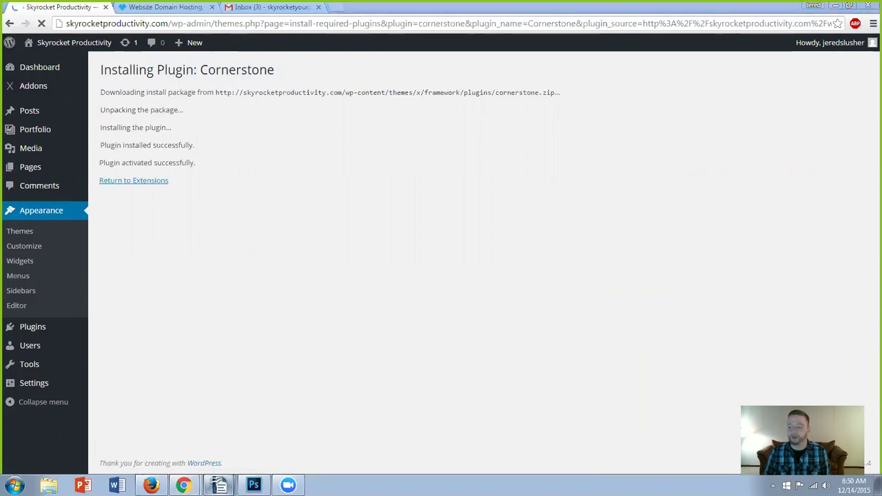
click(165, 183)
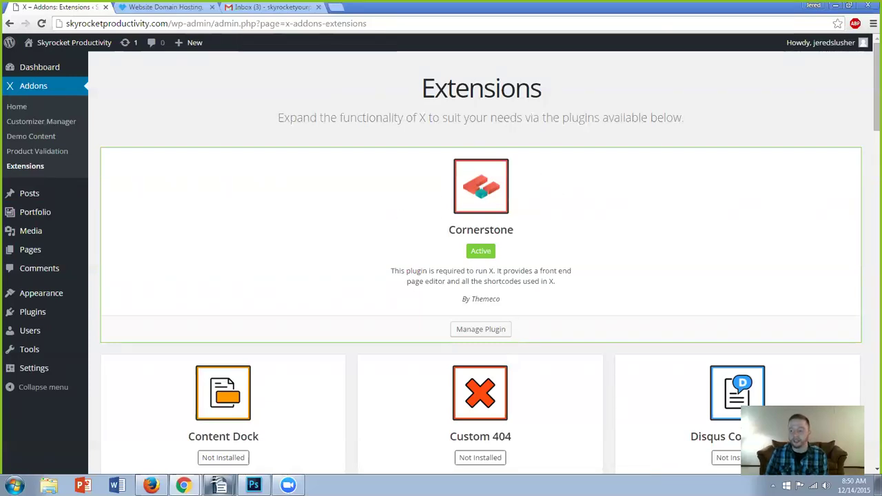
Step: Update the Cornerstone plugin to version 1.0.11 and return to the list of installed plugins
mouse_move(57, 234)
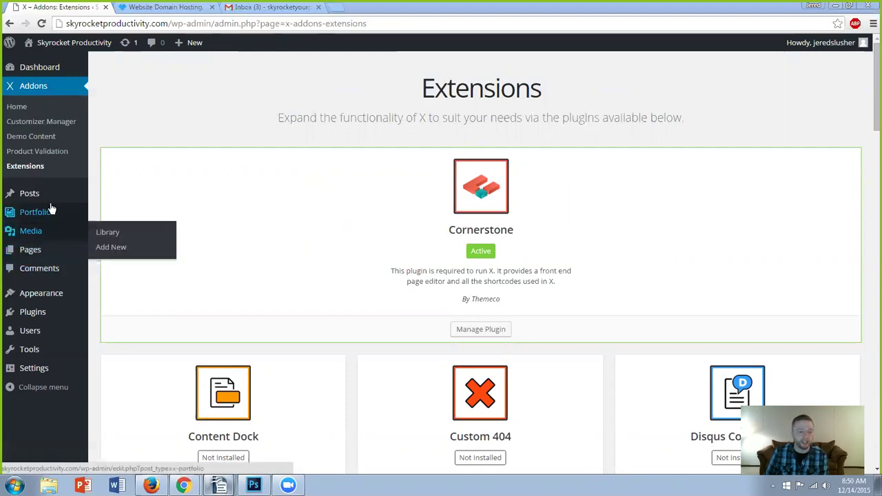
click(56, 312)
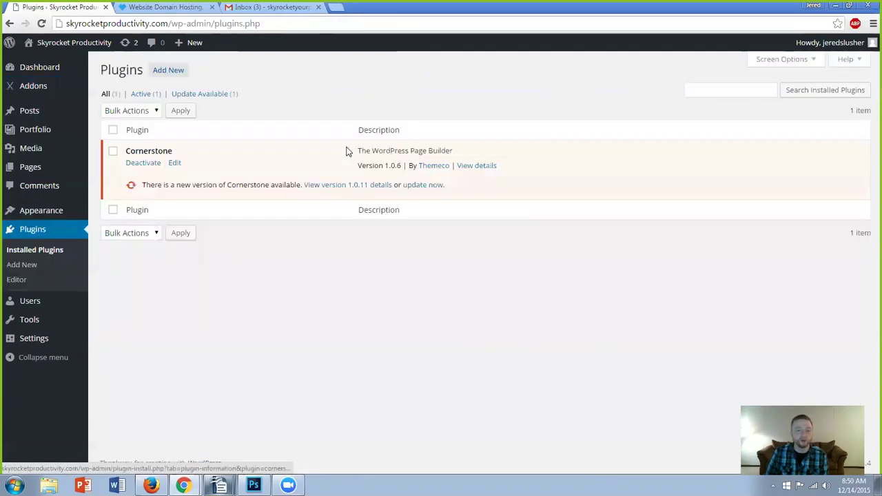
click(423, 186)
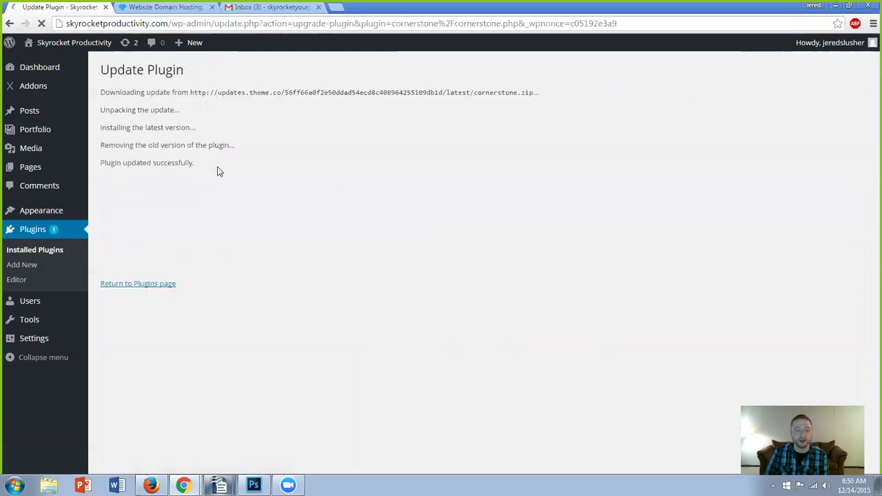
click(149, 286)
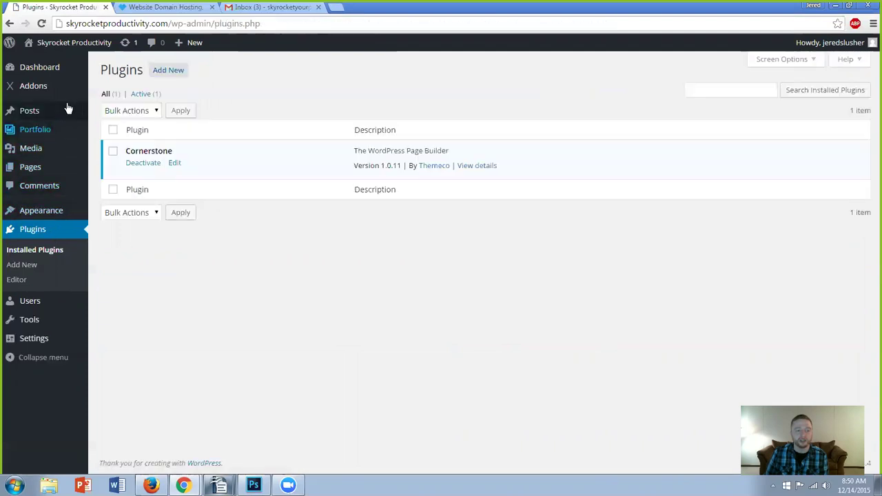
Step: Update the X theme to version 4.2.2 from the WordPress Updates page
mouse_move(58, 78)
click(110, 83)
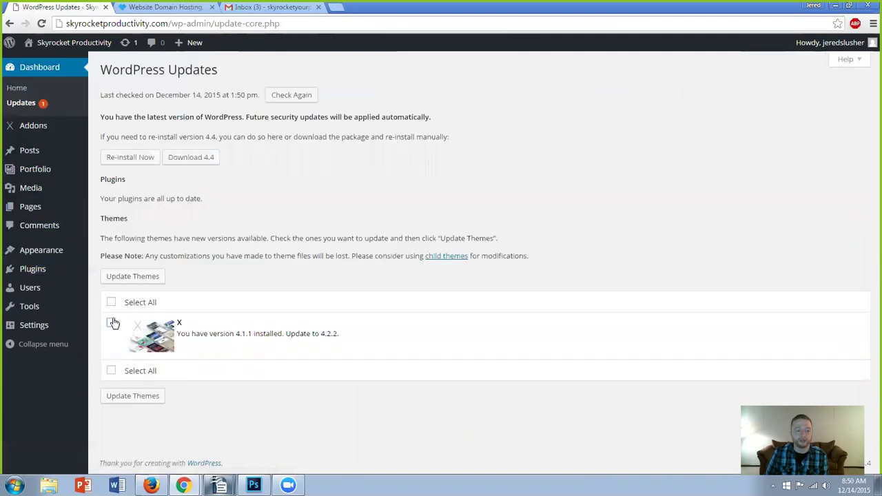
click(112, 323)
click(132, 396)
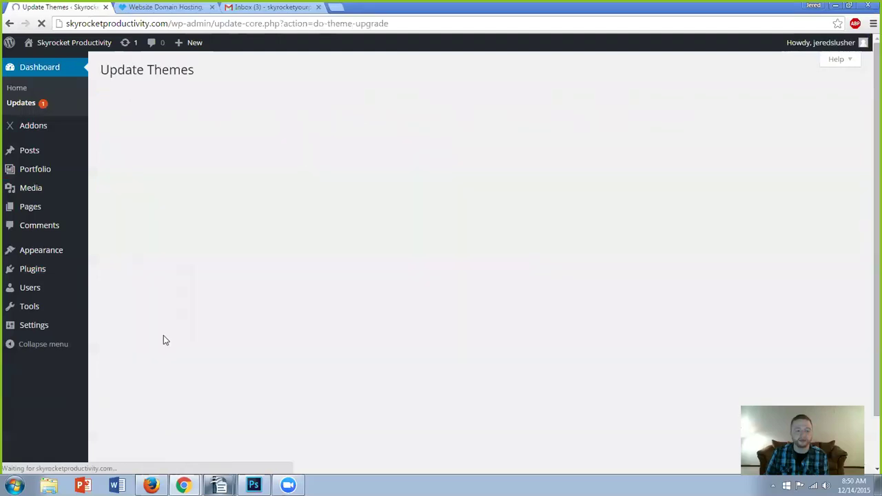
Step: Search the installed plugins for "multi plugin installer"
mouse_move(42, 155)
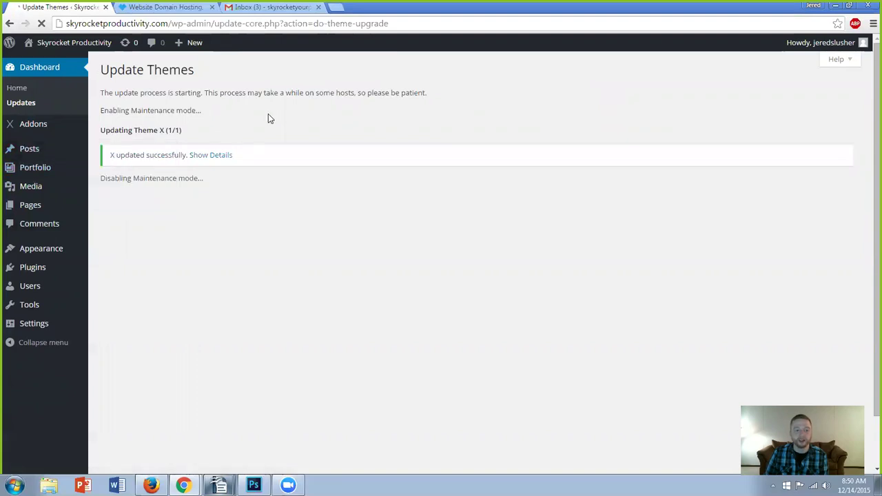
click(60, 275)
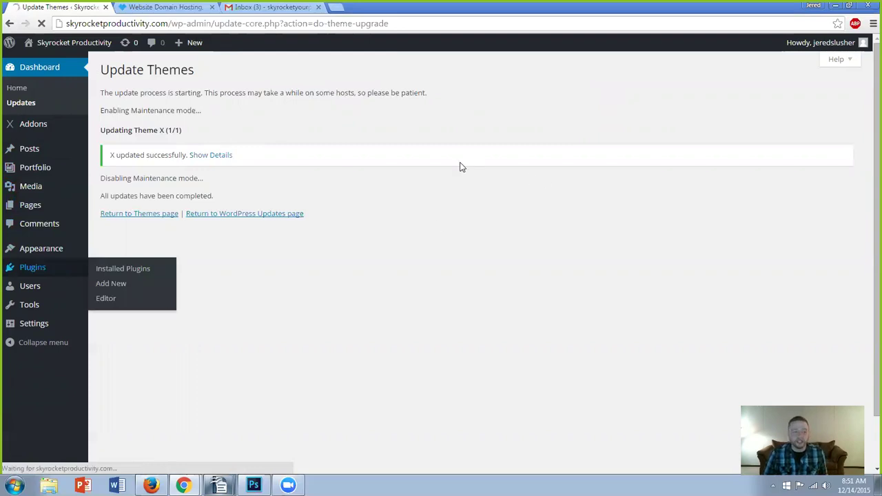
click(743, 93)
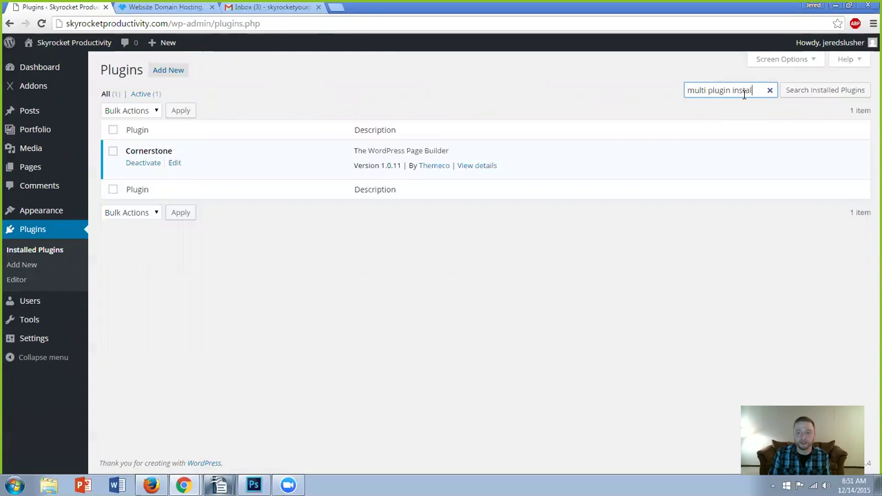
click(833, 92)
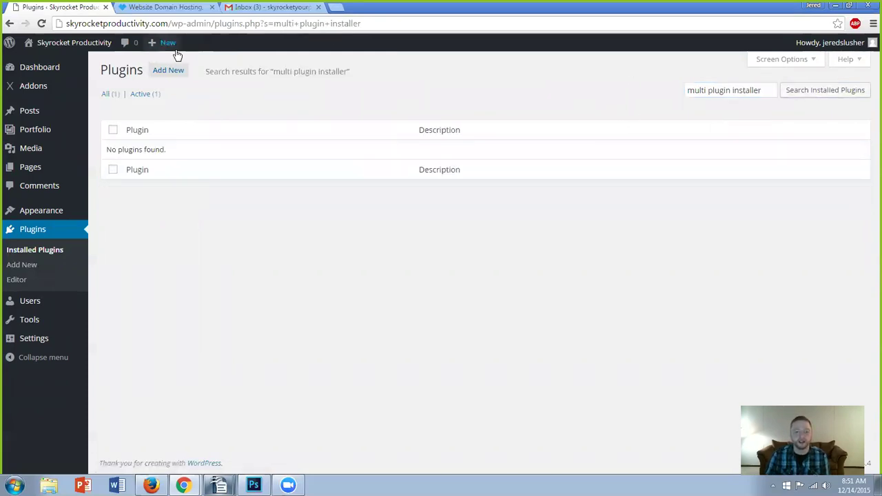
Step: Find Multi Plugin Installer in the WordPress plugin directory, install it and activate it
click(172, 73)
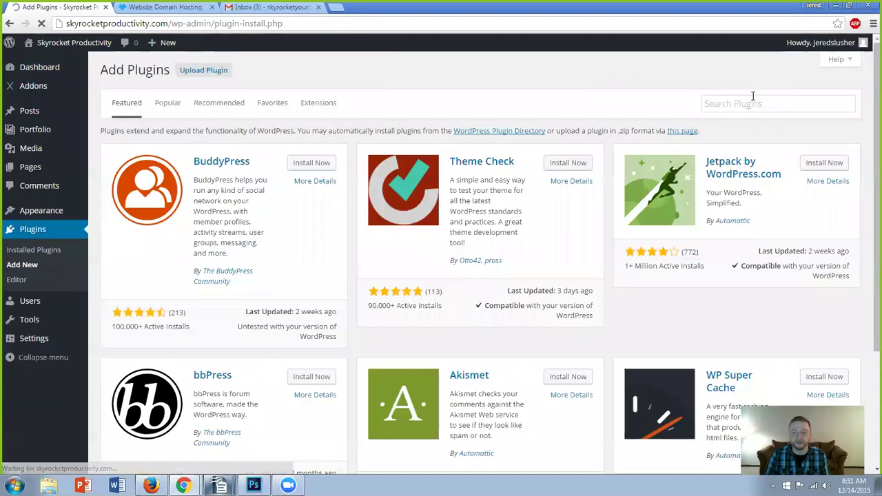
click(744, 105)
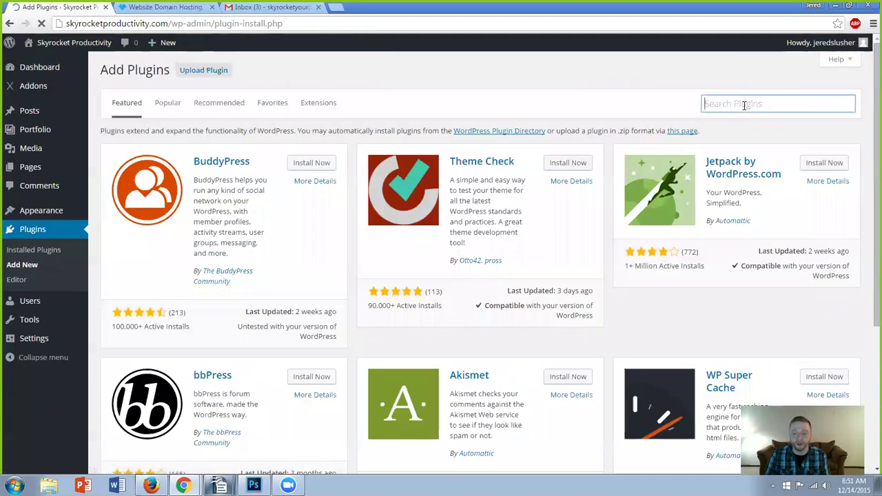
text(multi)
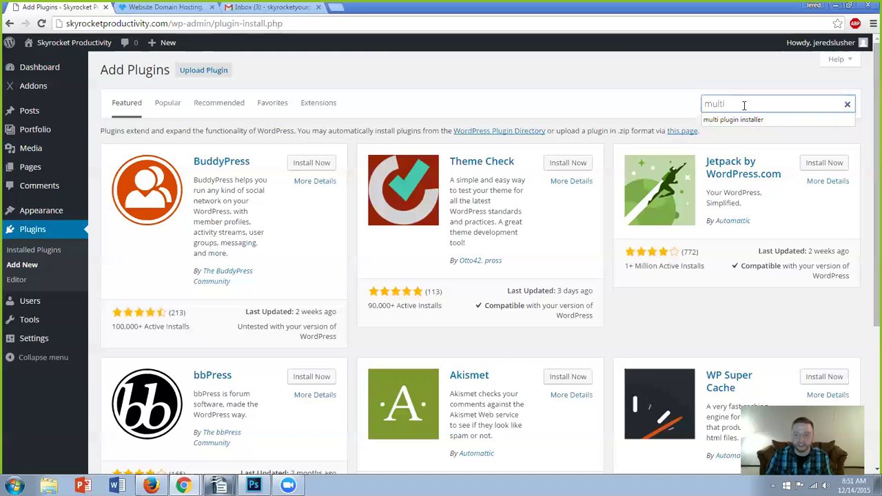
click(775, 119)
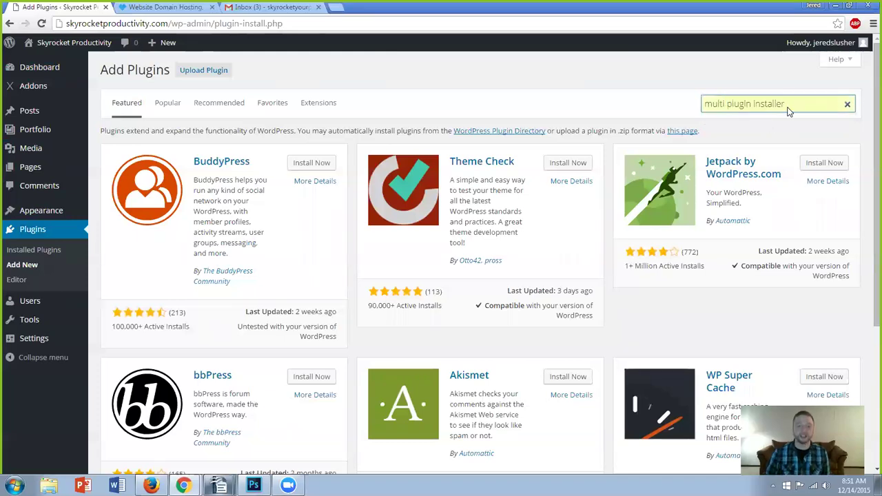
key(Return)
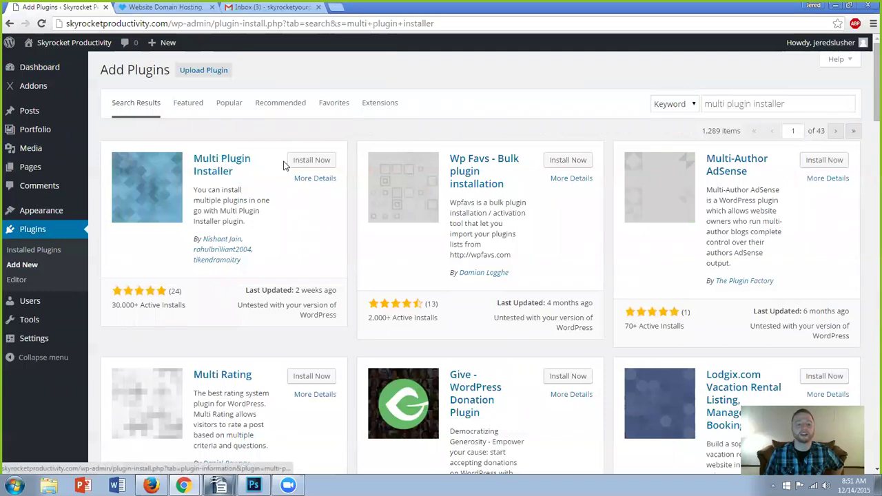
click(312, 160)
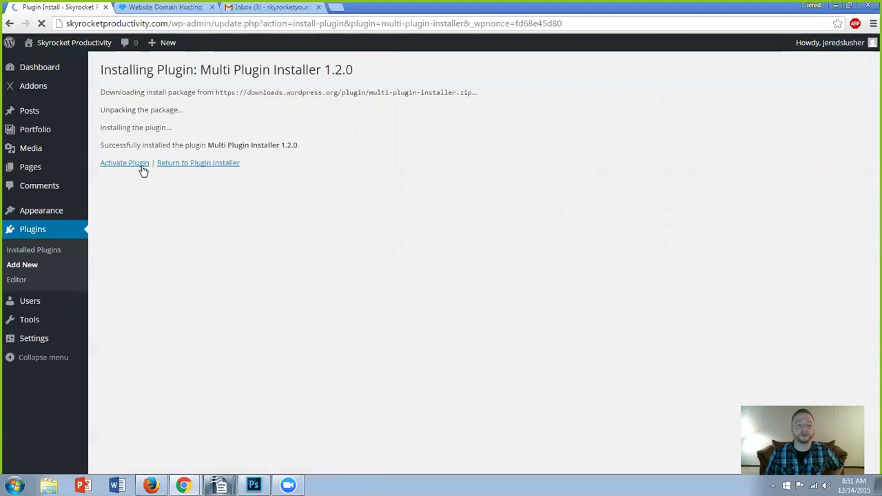
click(136, 168)
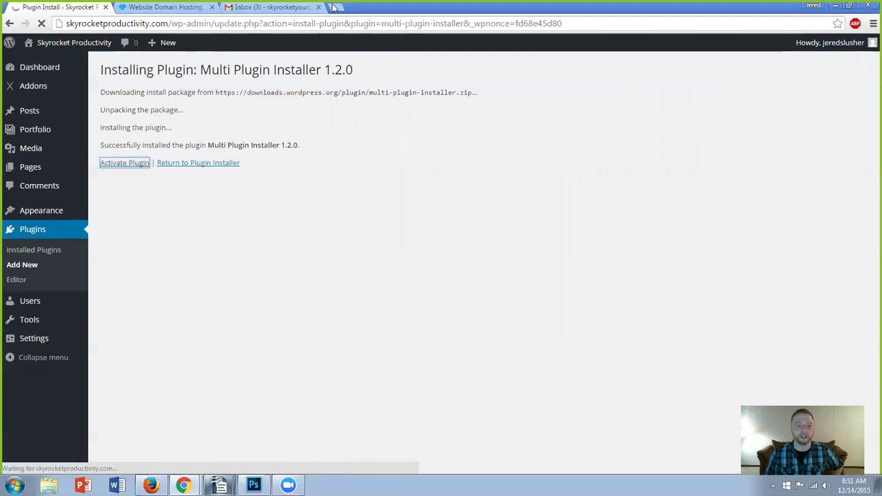
Step: Switch to the MemberPro members site in Firefox and expand "4. Installing Plugins" in the "1. Tackle The Tech" module
mouse_move(151, 485)
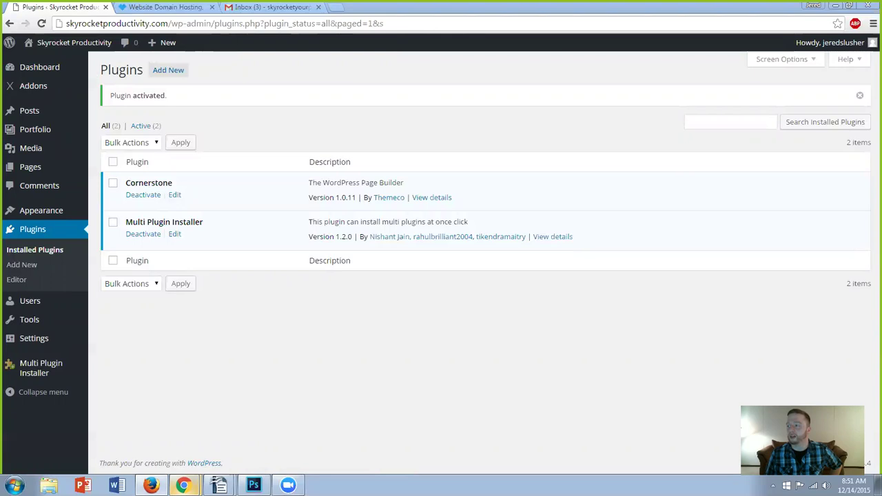
key(alt+Tab)
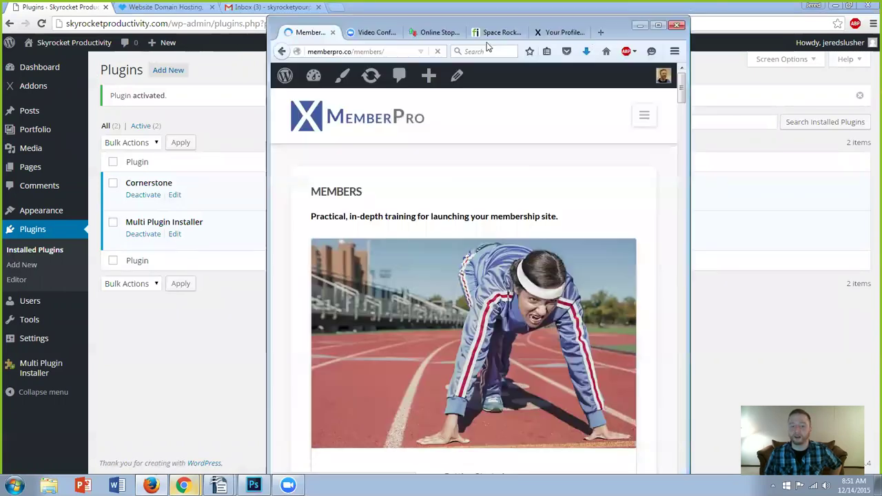
click(657, 26)
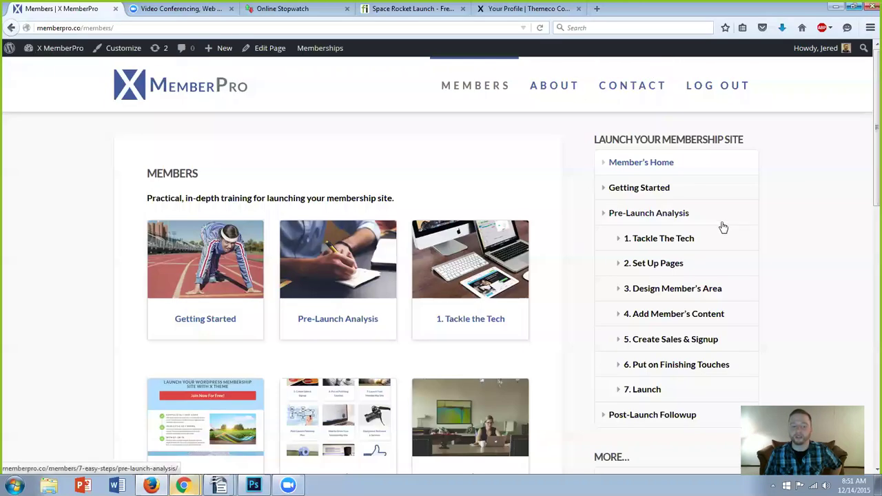
click(674, 240)
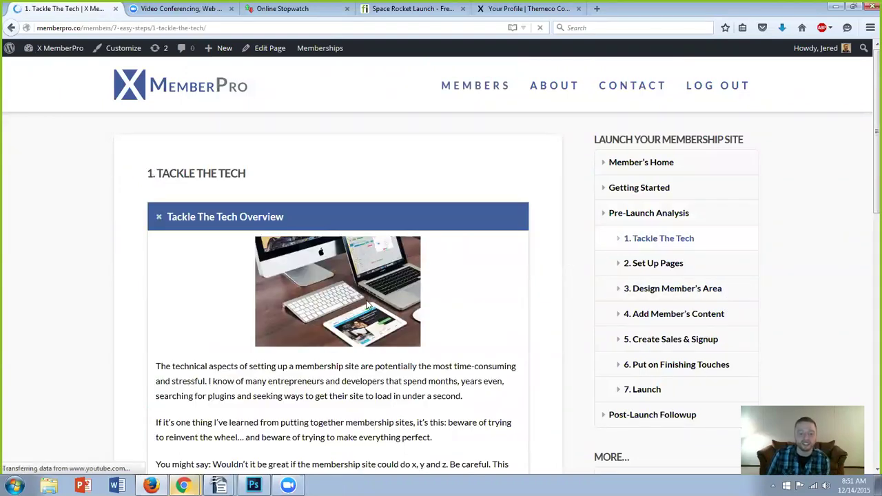
scroll(372, 283, down, 5)
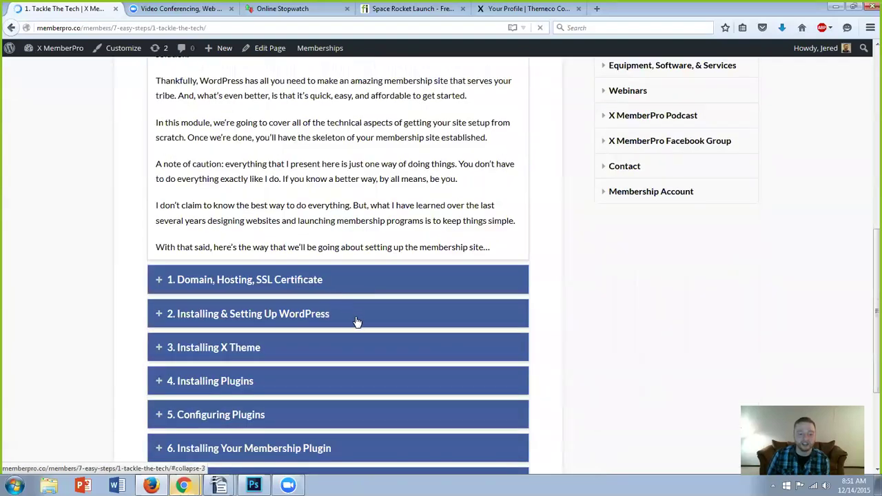
scroll(333, 351, down, 2)
click(298, 323)
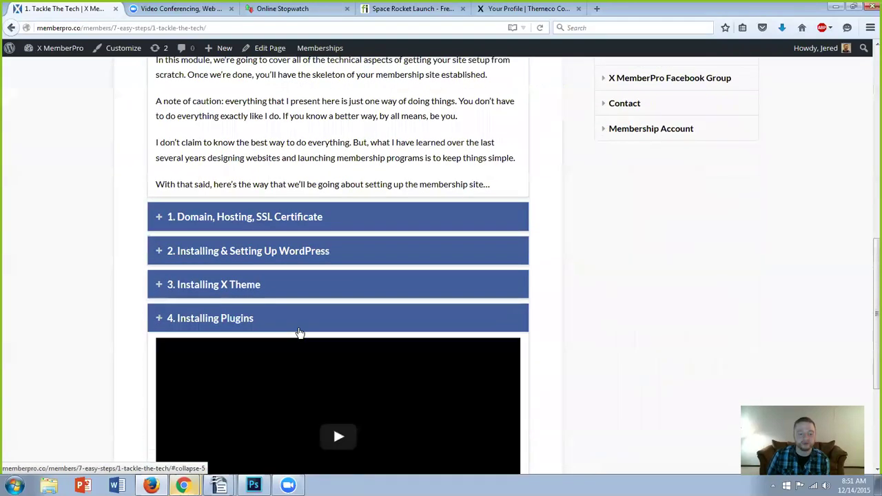
Step: Copy the whole list of plugin download URLs, from all-in-one-seo-pack to wp-smushit, in the Installing Plugins lesson
scroll(299, 331, down, 6)
scroll(308, 304, down, 3)
drag(413, 276, 152, 147)
key(ctrl+c)
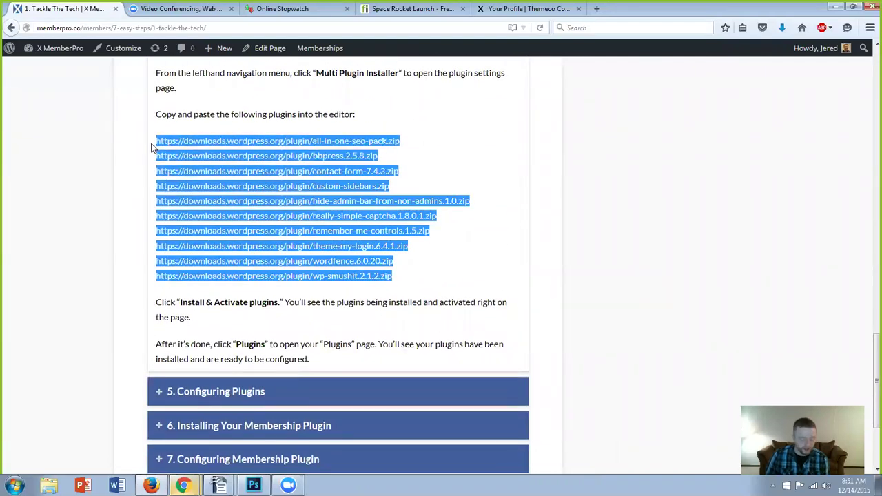
Step: Switch back to the WordPress admin in Chrome and paste the copied URLs into Multi Plugin Installer's list of plugins to install
click(183, 485)
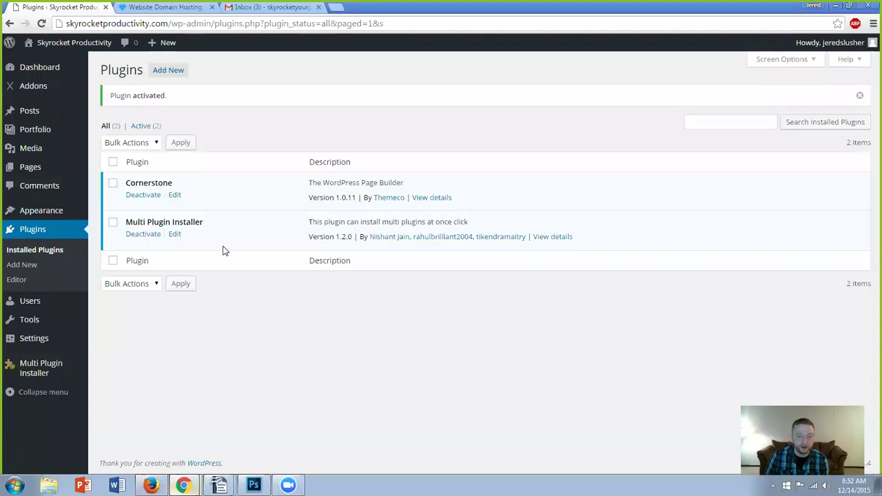
click(42, 369)
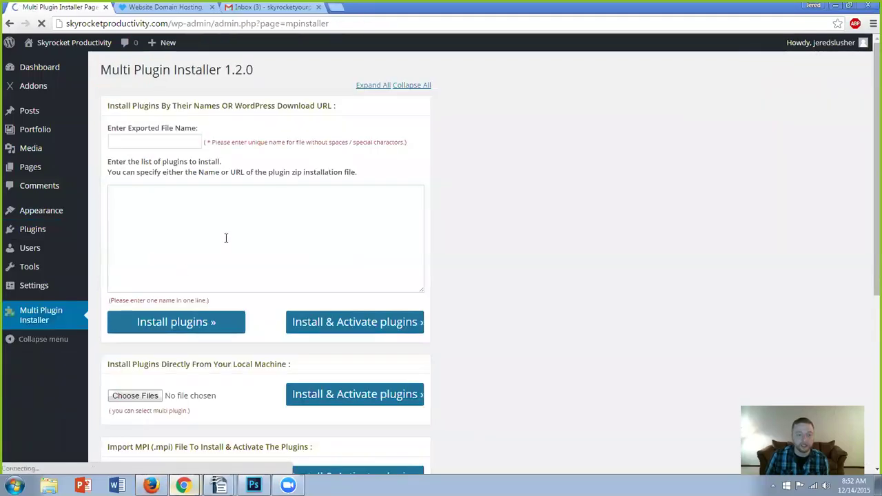
key(ctrl+v)
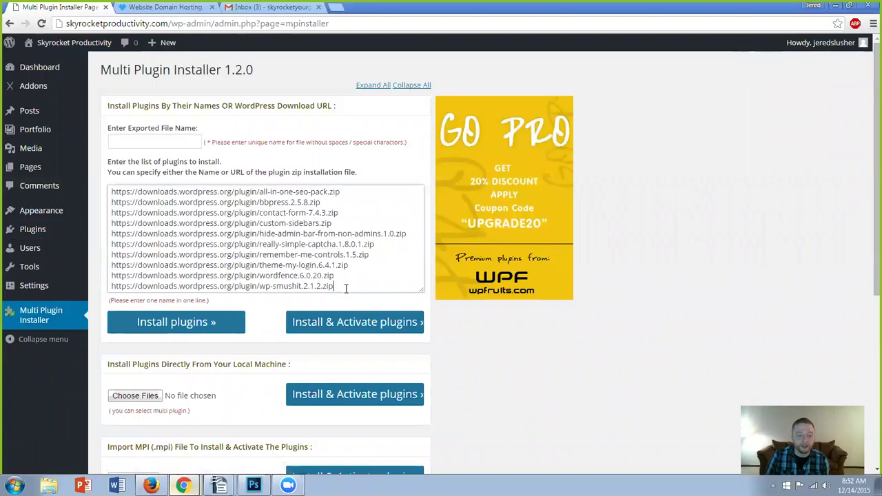
Step: Remove the theme-my-login, hide-admin-bar-from-non-admins, all-in-one-seo-pack and bbpress URLs from the install list
drag(348, 265, 96, 269)
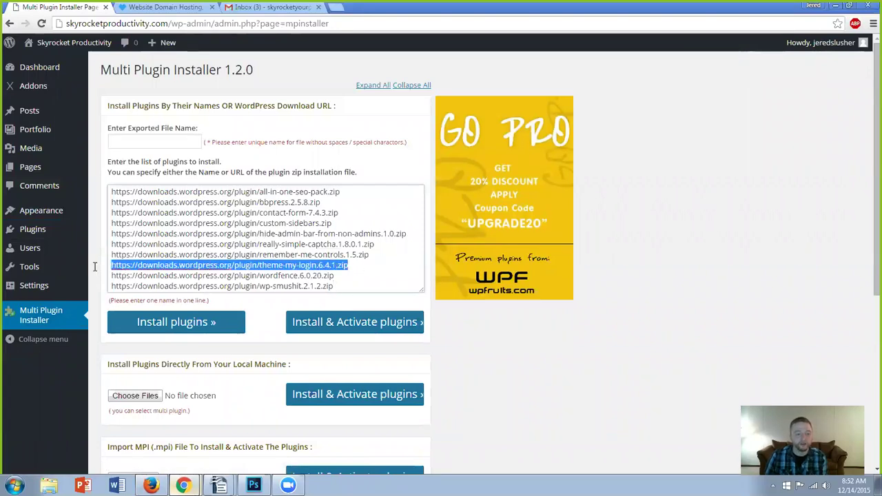
key(BackSpace)
key(BackSpace)
drag(375, 244, 350, 244)
drag(406, 235, 110, 234)
key(BackSpace)
key(BackSpace)
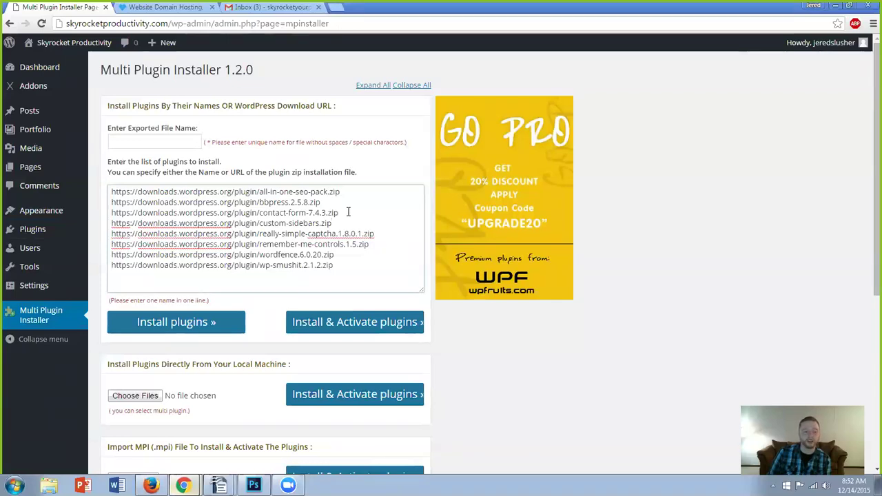
drag(338, 201, 111, 192)
key(BackSpace)
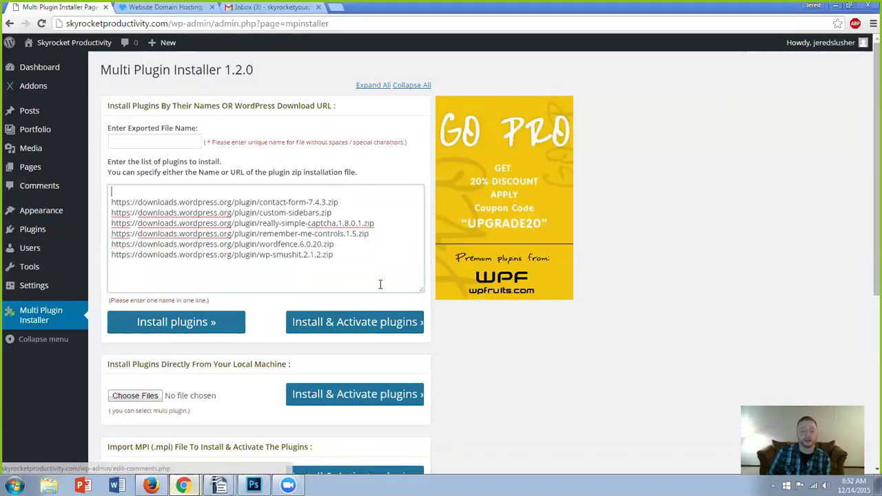
Step: Install and activate the plugins left in the list, following the installation process through to wp-smushit
click(377, 325)
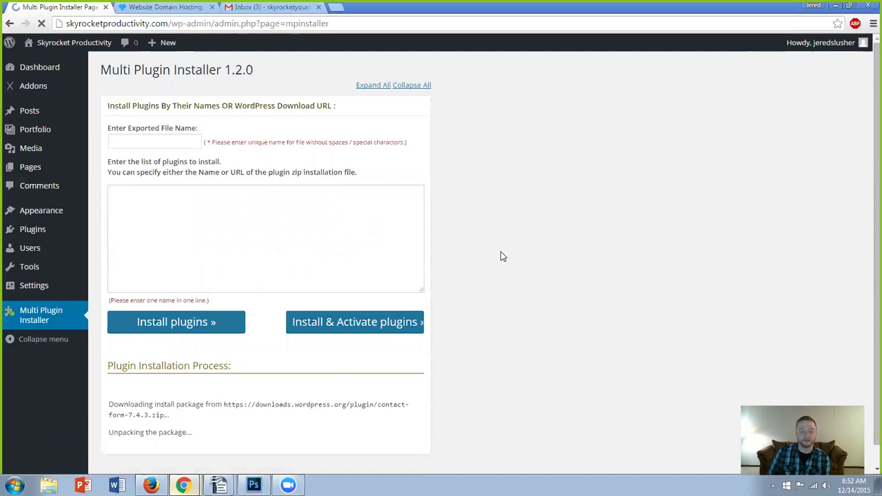
scroll(502, 257, down, 2)
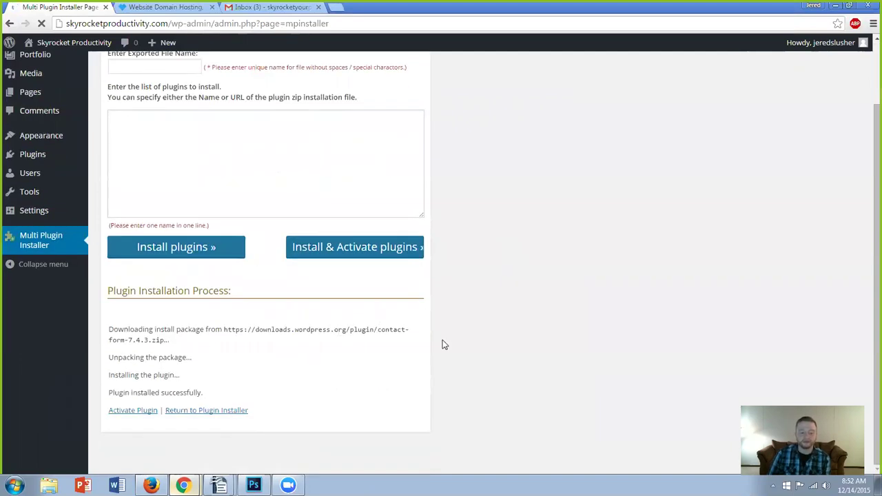
scroll(422, 365, down, 2)
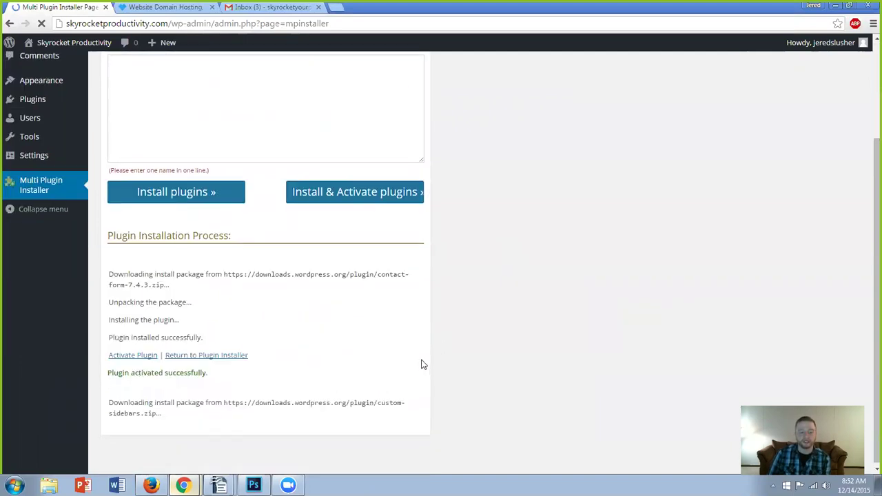
scroll(422, 364, down, 2)
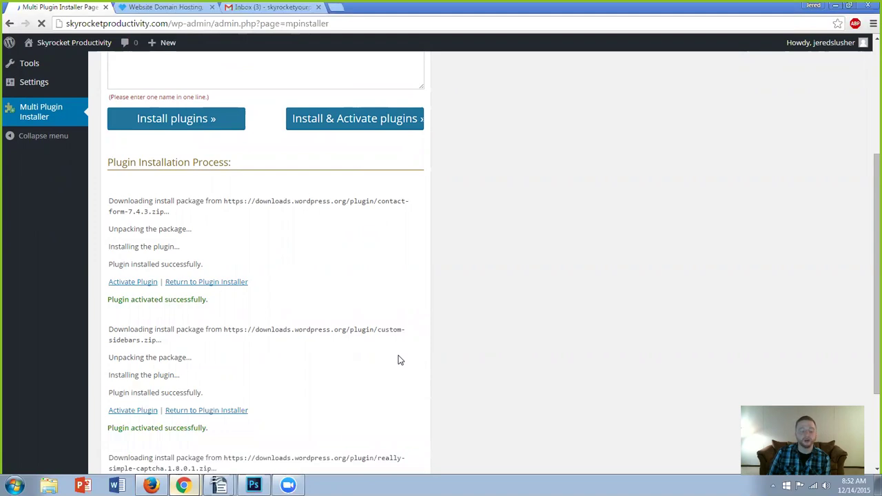
scroll(399, 359, down, 2)
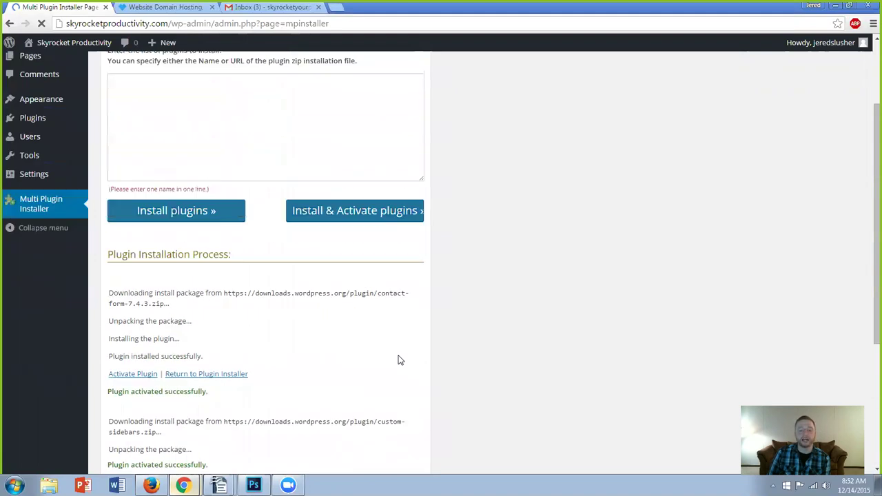
scroll(400, 359, down, 2)
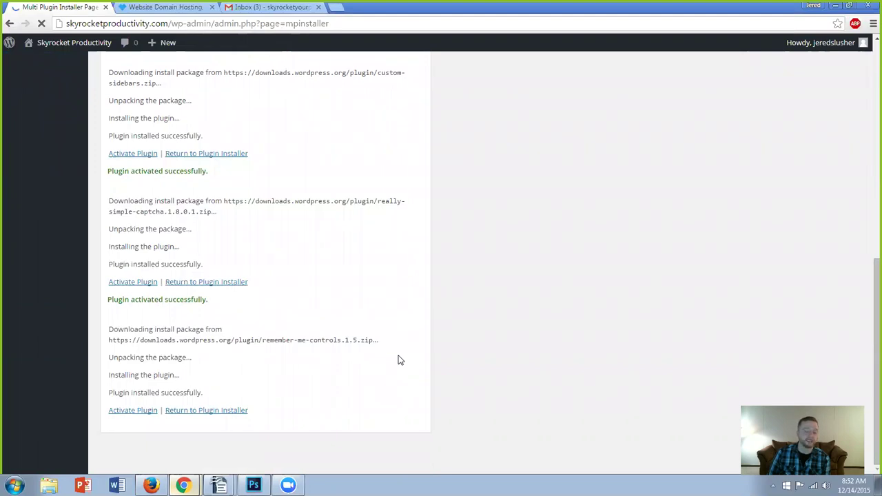
scroll(400, 360, down, 2)
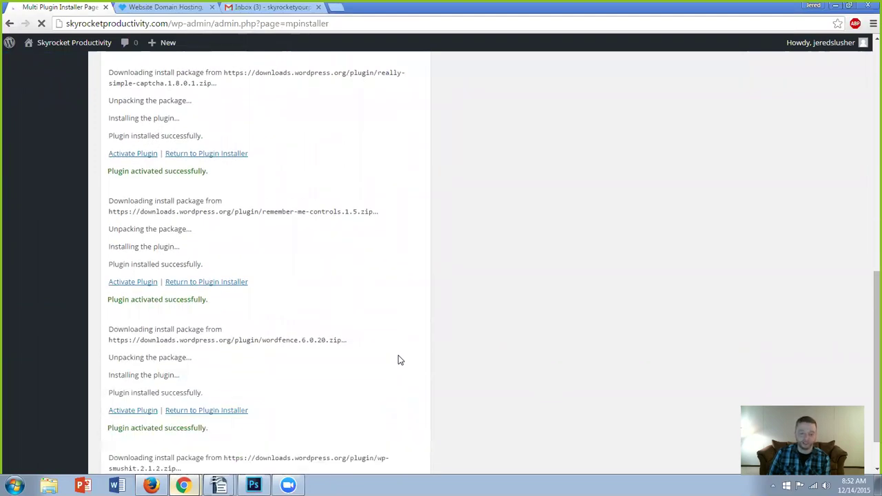
scroll(399, 360, down, 1)
scroll(400, 359, down, 1)
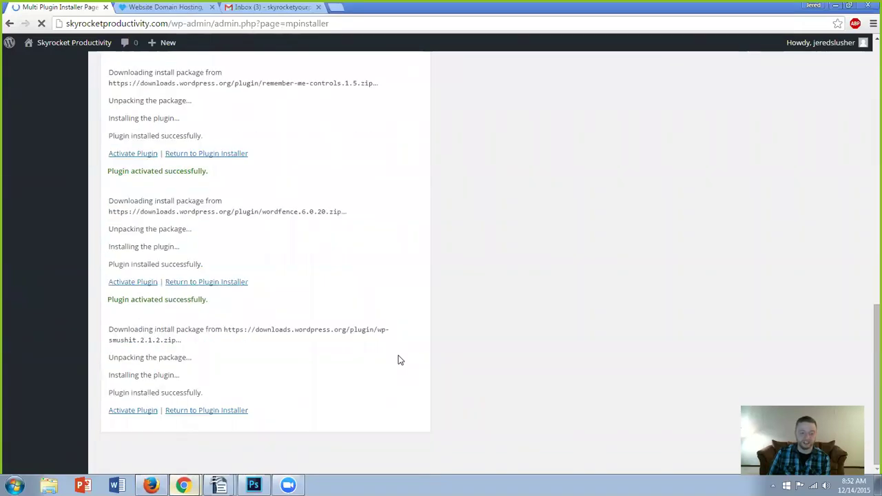
scroll(399, 360, down, 4)
scroll(398, 360, up, 8)
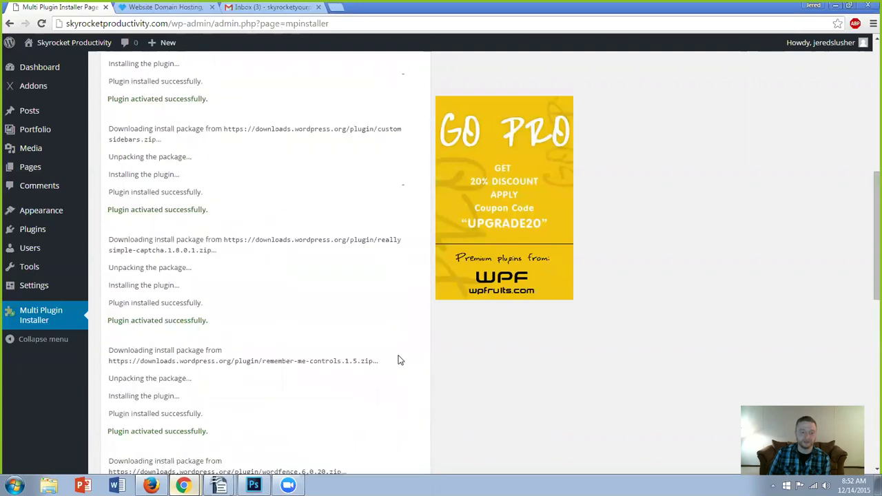
Step: Go to the list of installed plugins and close the Custom Sidebars and Wordfence welcome pop-ups
click(53, 237)
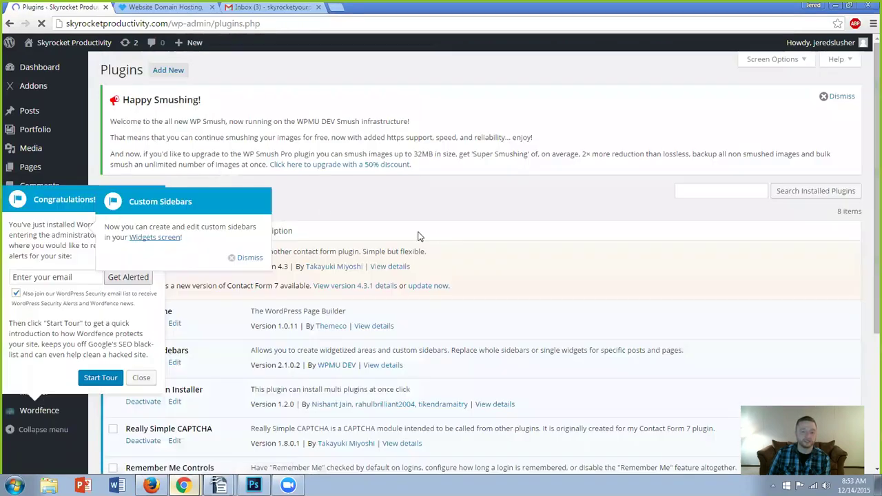
click(235, 258)
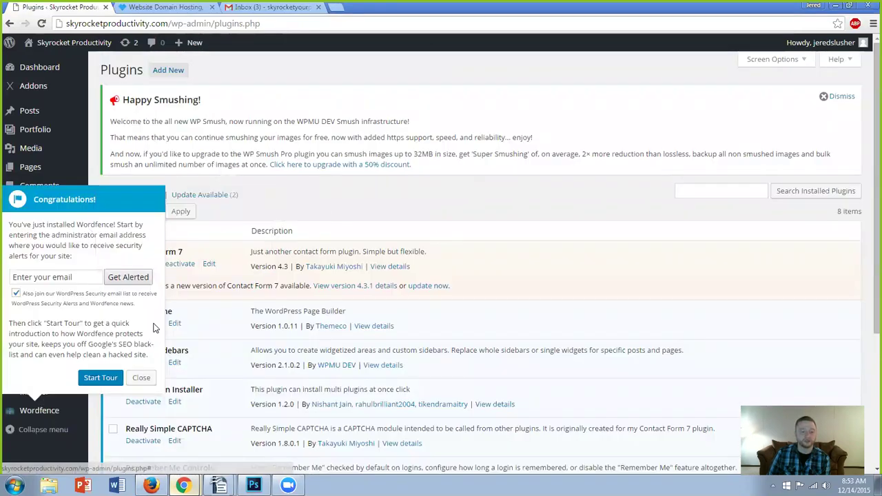
click(141, 377)
Step: Update Contact Form 7 to version 4.3.1 and Wordfence Security to version 6.0.22
scroll(331, 220, down, 2)
click(428, 177)
scroll(428, 179, down, 2)
scroll(479, 252, up, 3)
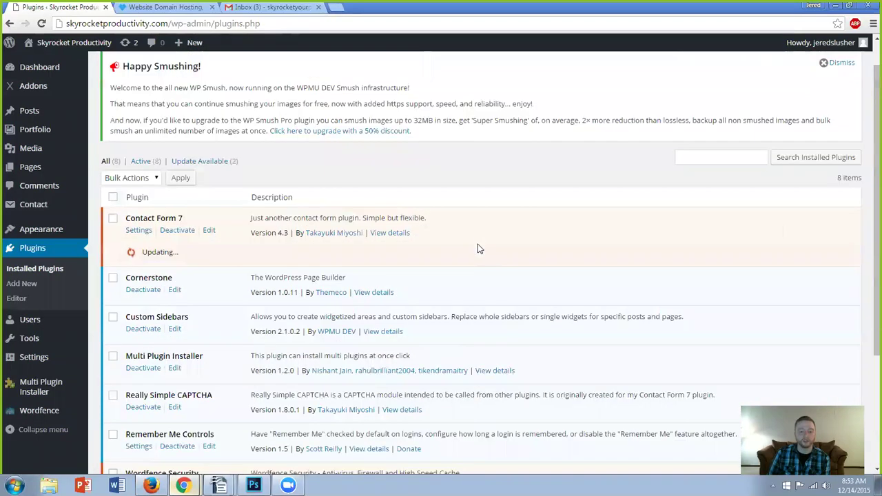
scroll(464, 256, down, 3)
click(441, 343)
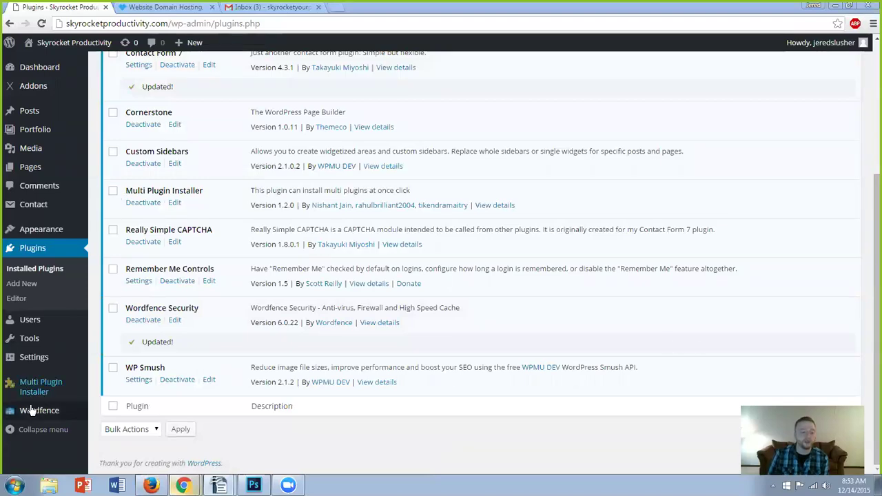
Step: Configure Remember Me Controls so the checkbox is automatically checked and logins are remembered forever, and save the changes
mouse_move(49, 357)
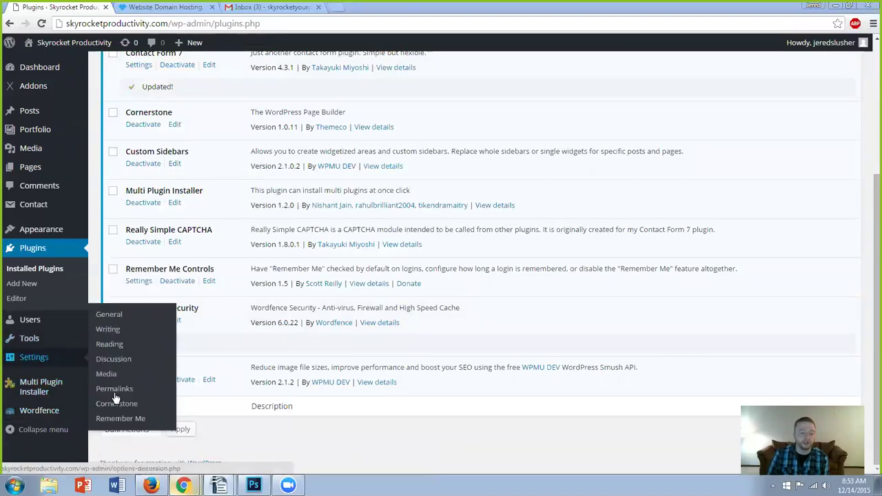
click(122, 418)
click(122, 417)
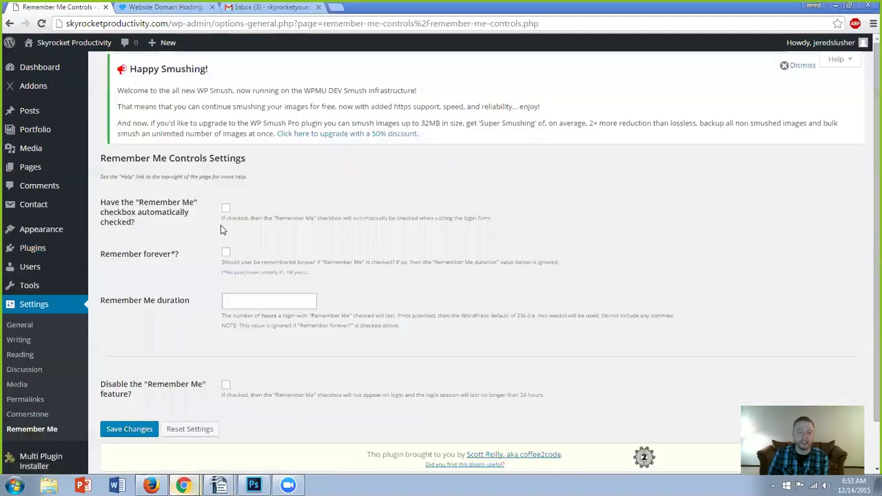
click(226, 210)
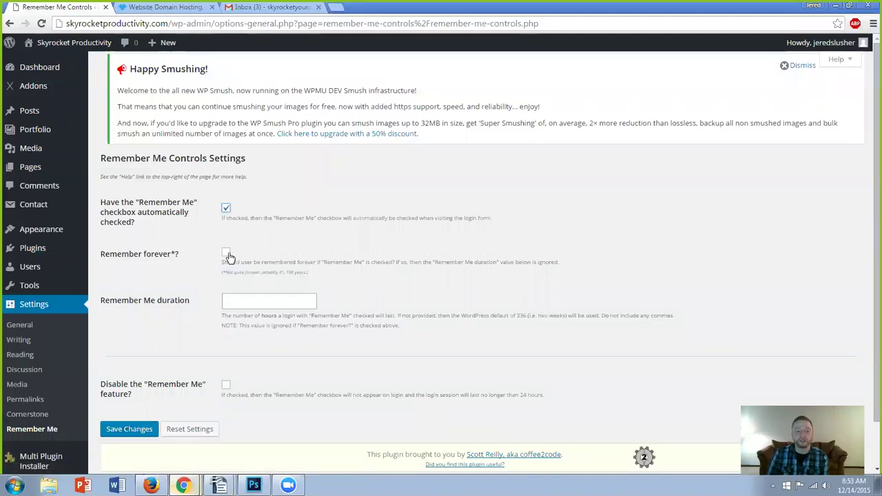
click(227, 254)
scroll(386, 269, down, 1)
click(148, 379)
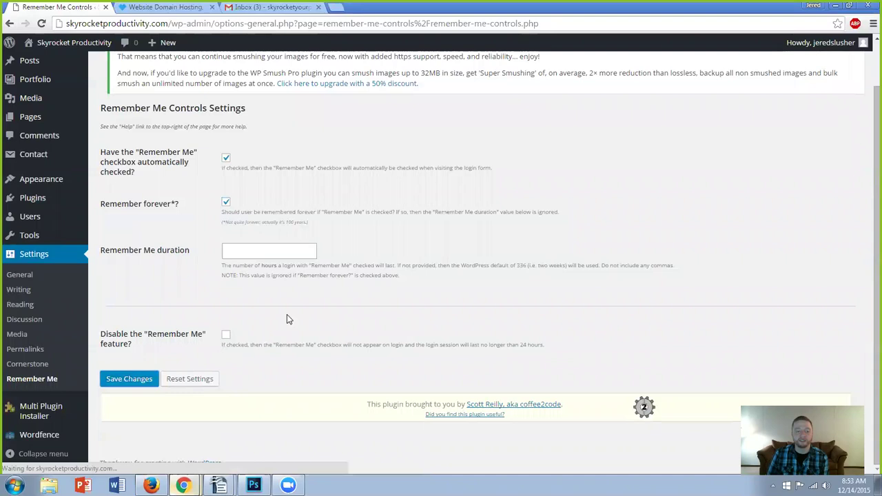
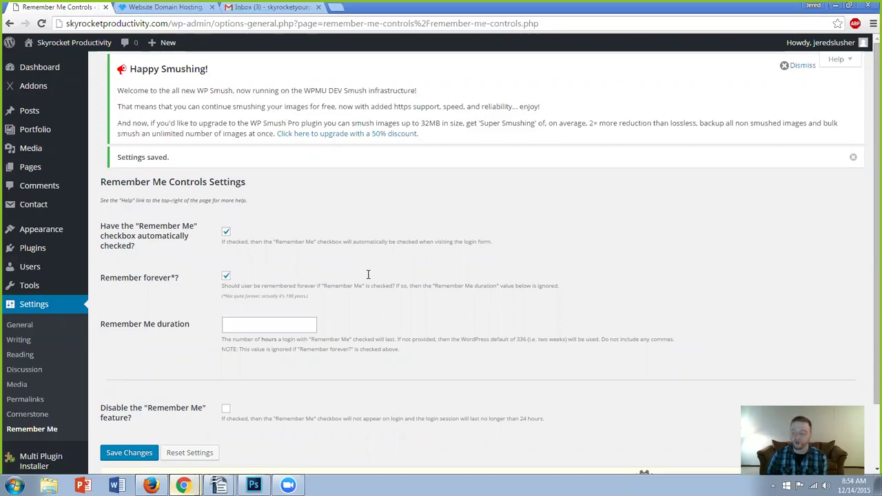
Step: Start a new contact form in the default language, English (United States), and review its mail settings
click(40, 205)
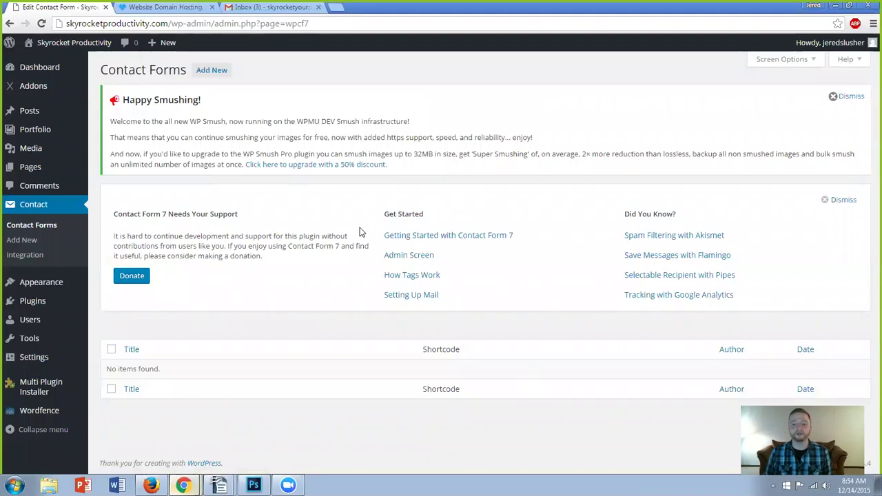
click(216, 72)
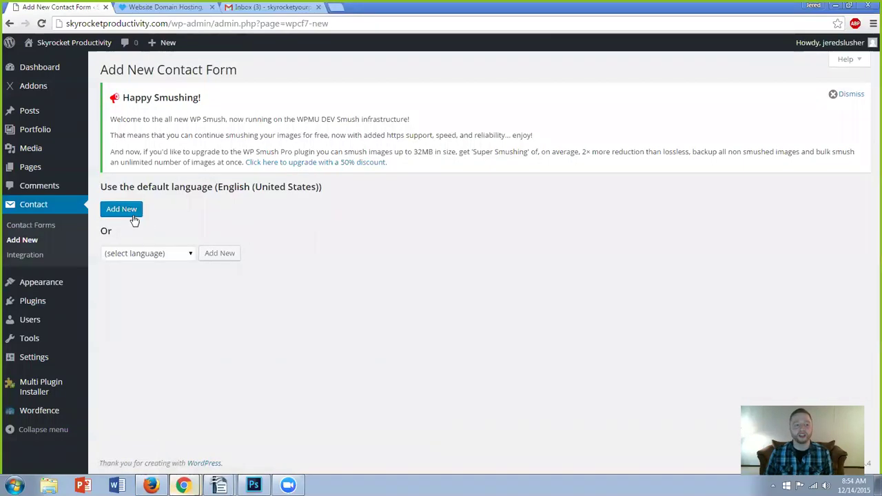
click(134, 217)
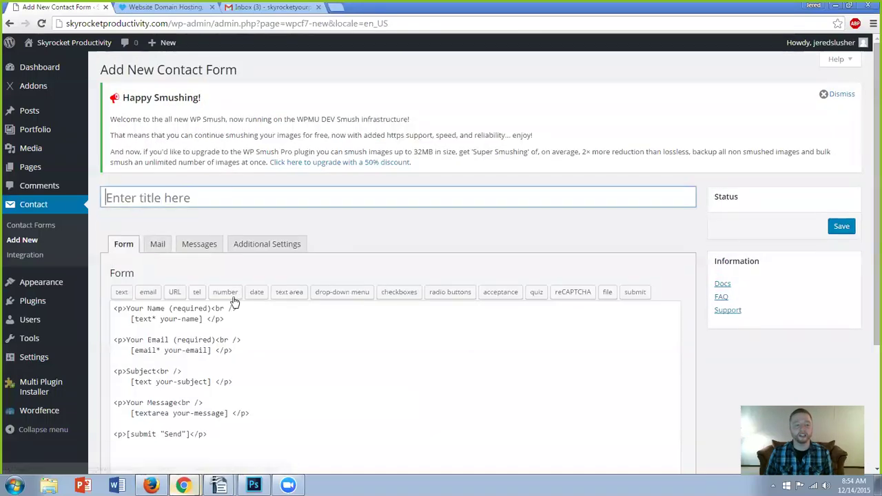
scroll(255, 317, down, 1)
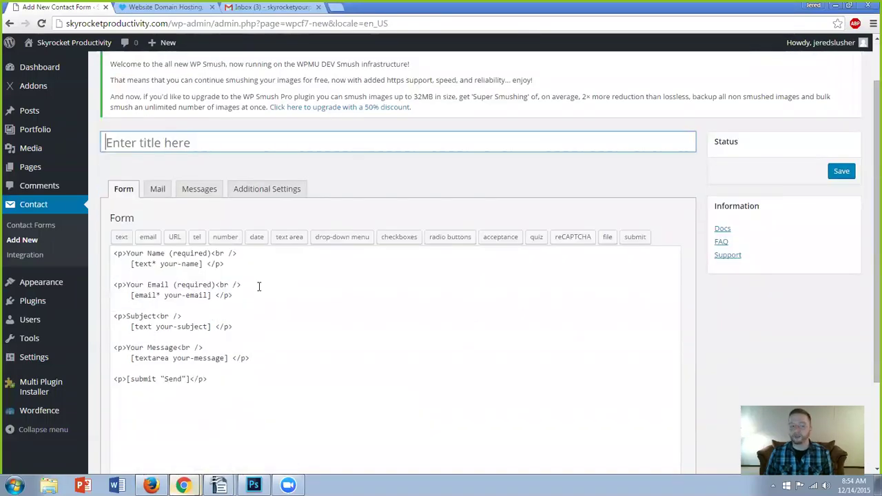
click(157, 188)
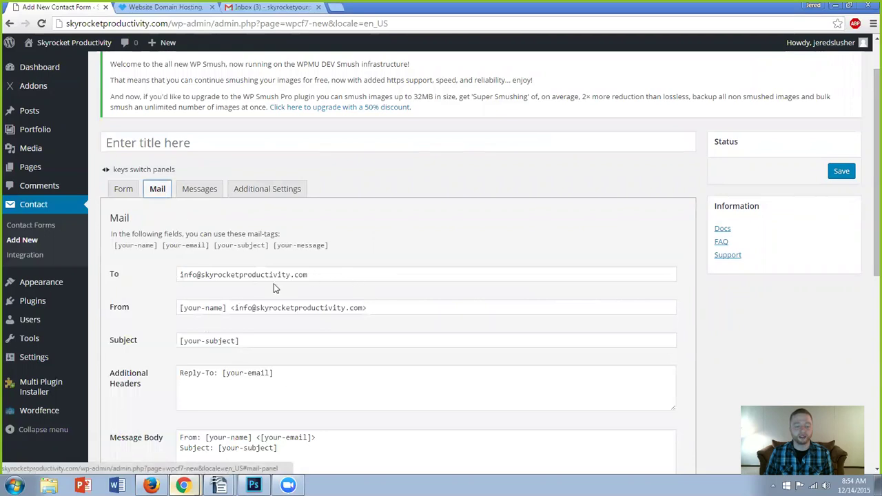
scroll(277, 320, down, 2)
scroll(276, 319, up, 3)
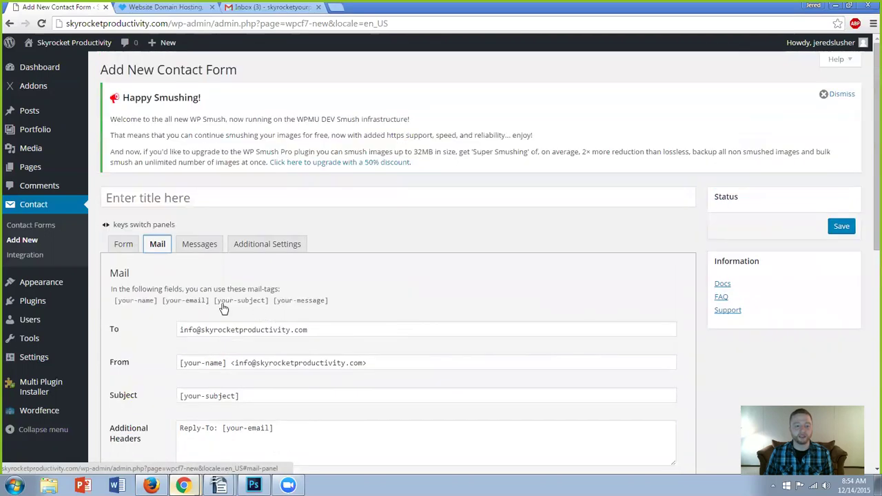
scroll(234, 315, down, 2)
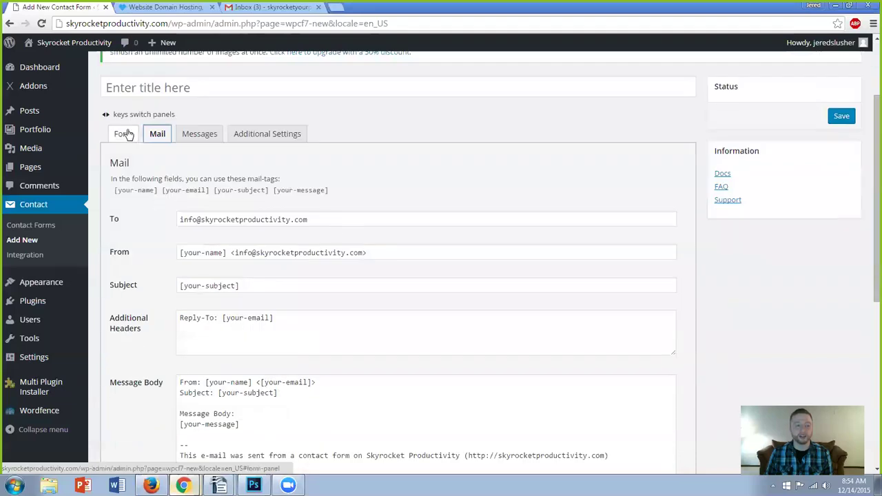
Step: Switch to Firefox and copy the two-line captcha code from the Contact Form 7 instructions under Configuring Plugins
click(150, 485)
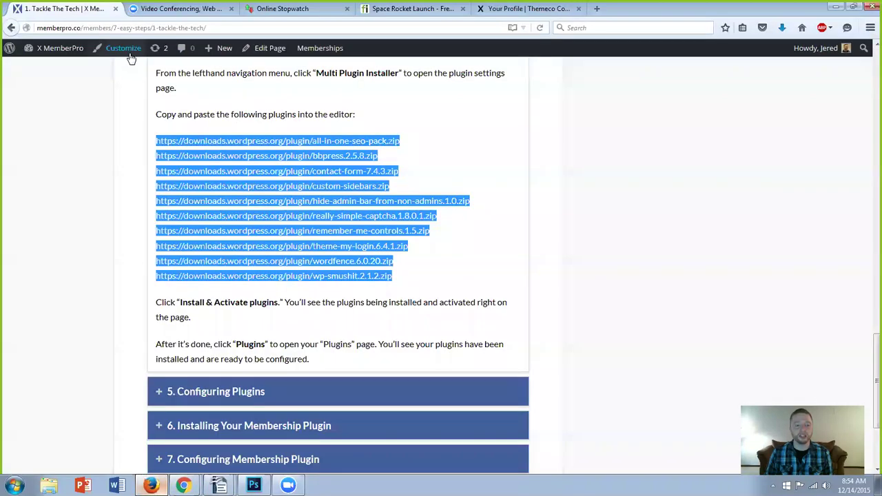
scroll(266, 331, down, 3)
click(299, 276)
scroll(289, 251, down, 10)
scroll(290, 251, up, 4)
drag(300, 336, 167, 316)
right_click(191, 322)
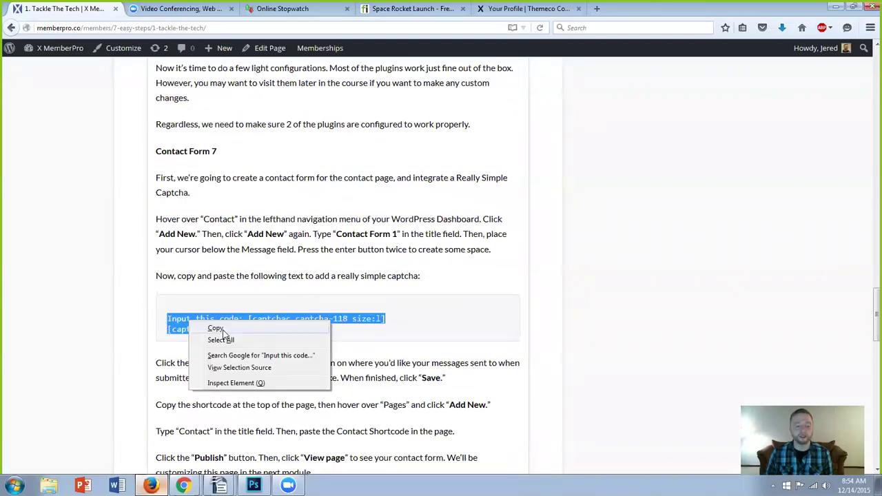
click(222, 329)
Step: Back in Chrome, paste the captcha code between the message field and the Send line of the form template, and save the form
click(177, 453)
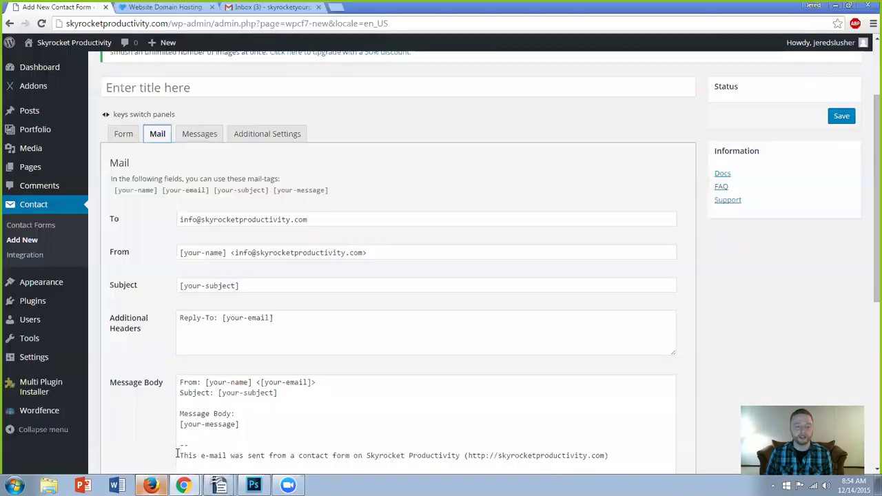
click(128, 137)
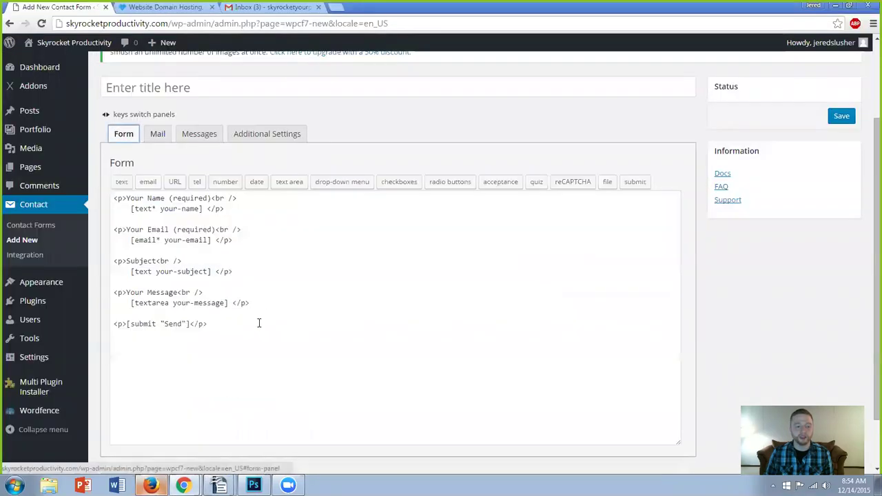
click(268, 298)
key(Return)
key(Return)
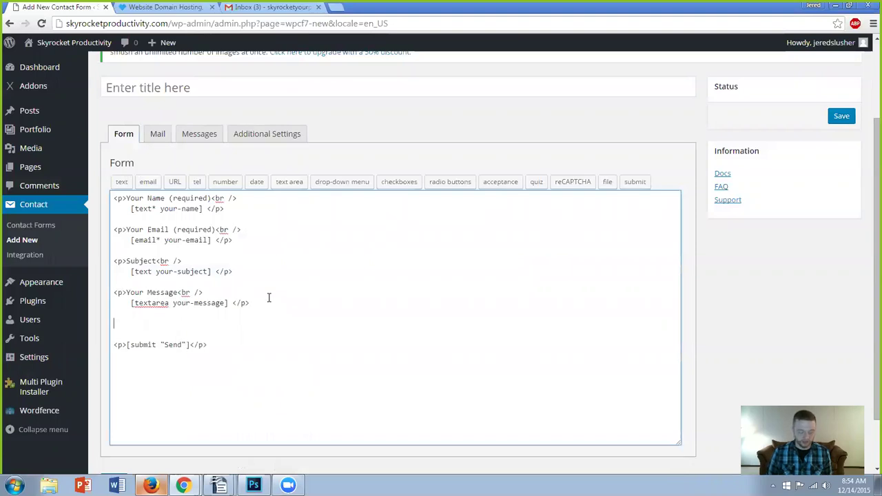
key(ctrl+v)
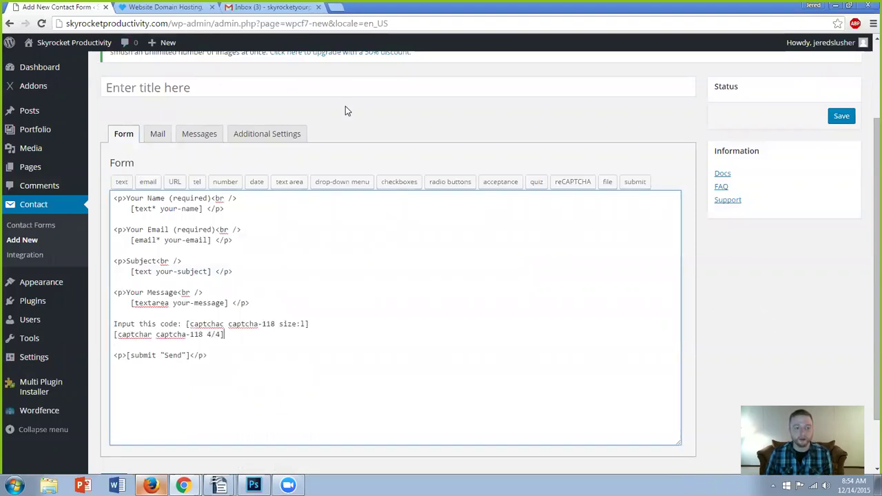
click(840, 119)
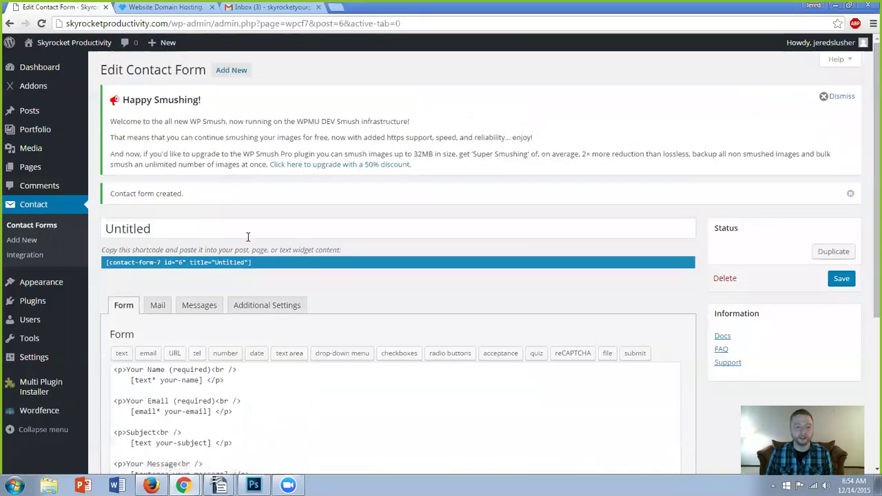
Step: Title the contact form "Contact Form 1" and save it
scroll(234, 227, down, 2)
scroll(198, 203, up, 2)
click(173, 169)
mouse_move(3, 131)
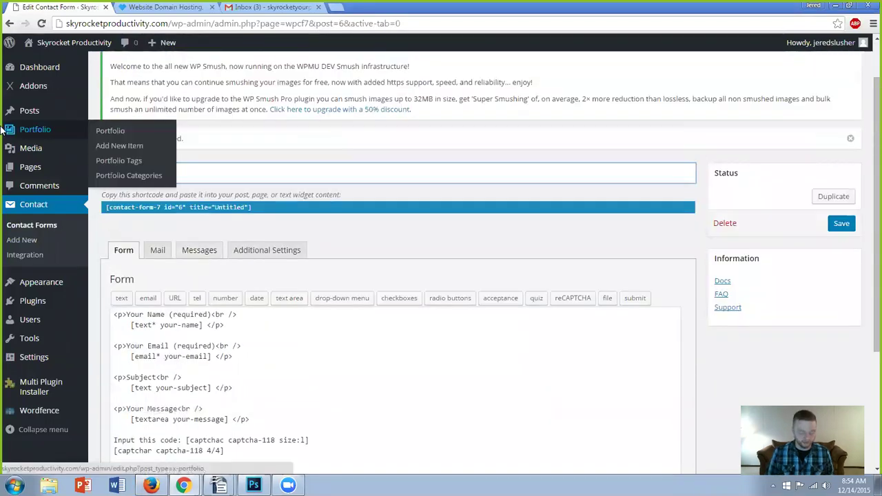
text(n 1)
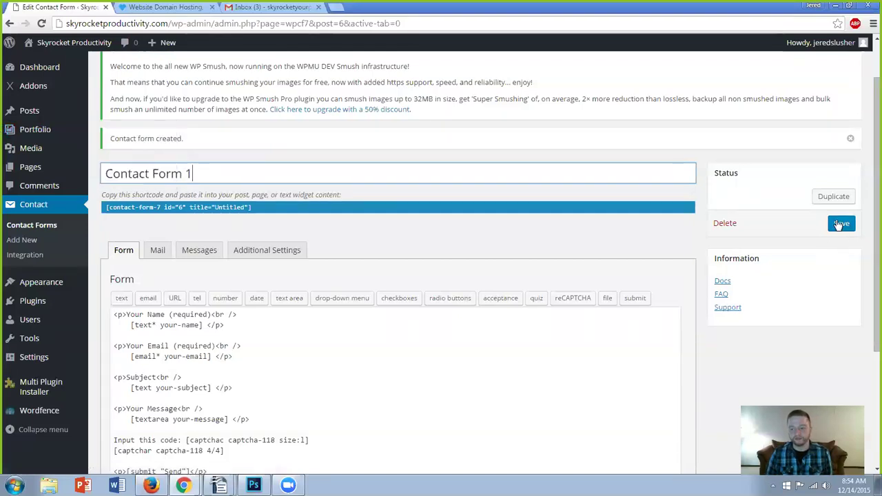
click(835, 220)
Step: Search drive D: for memberpress and install the memberpress-developer-1.2.4 zip as an uploaded plugin
mouse_move(57, 288)
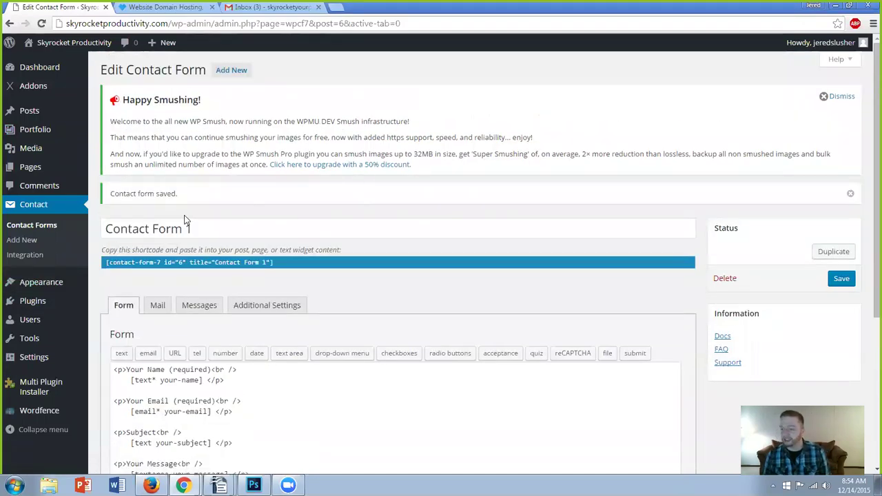
click(65, 306)
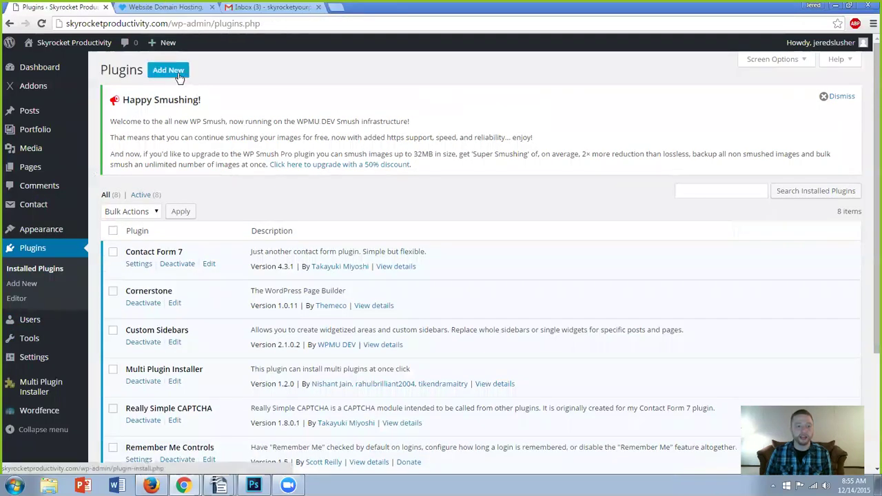
click(168, 71)
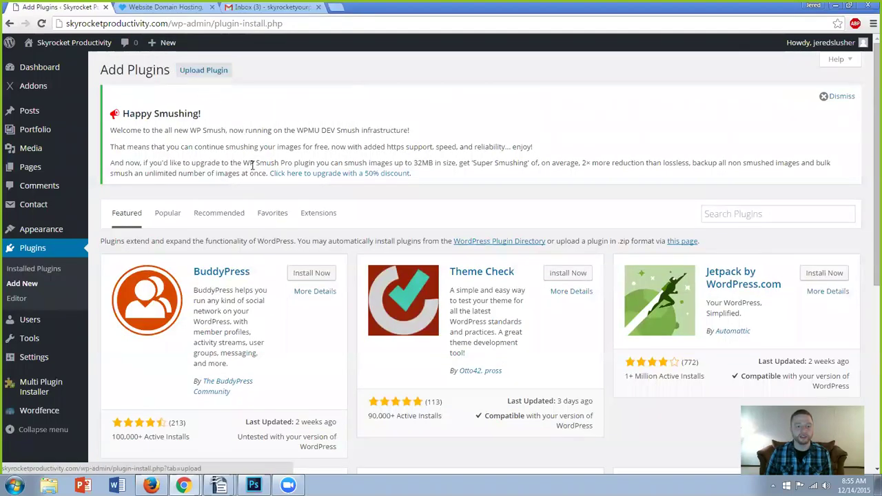
click(201, 72)
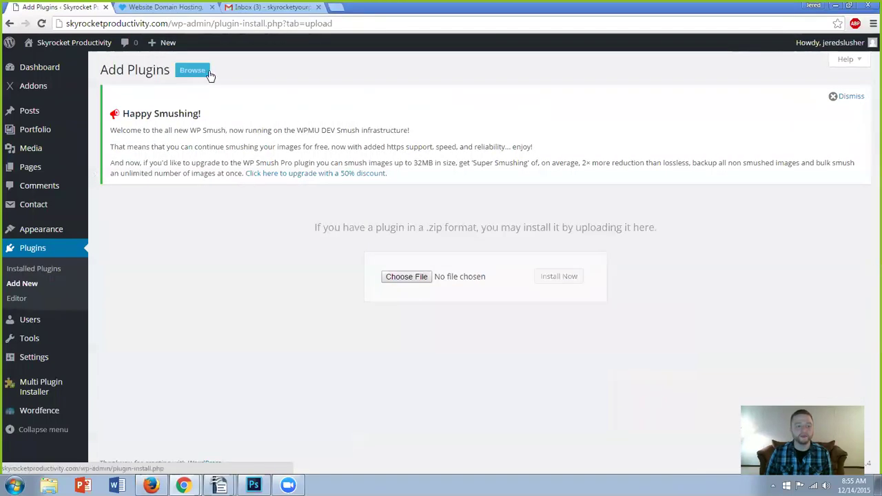
click(406, 276)
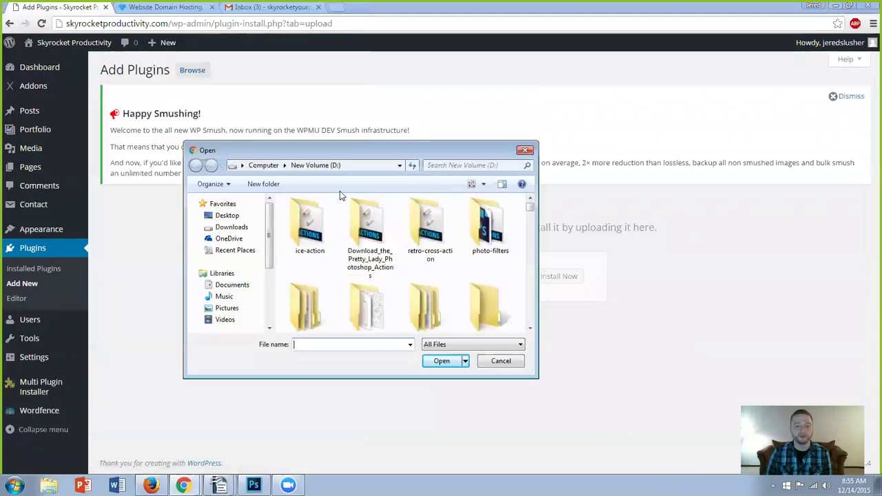
click(447, 167)
text(memberpress)
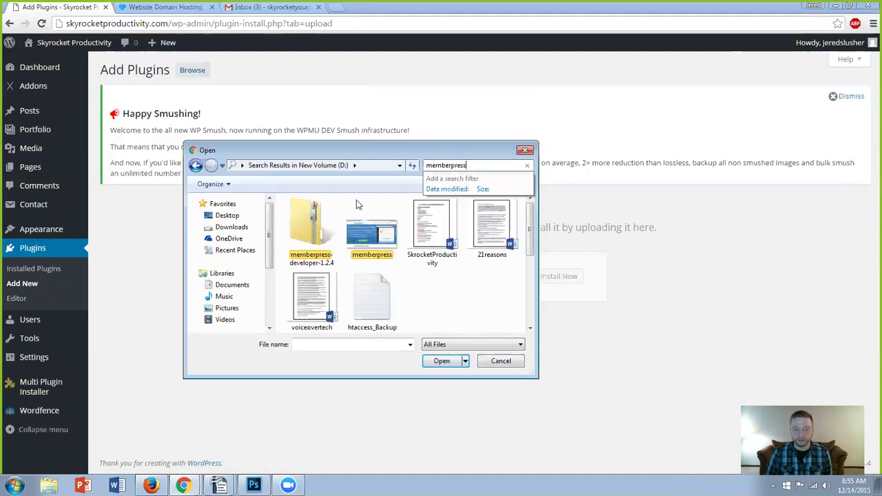
double_click(309, 228)
click(559, 279)
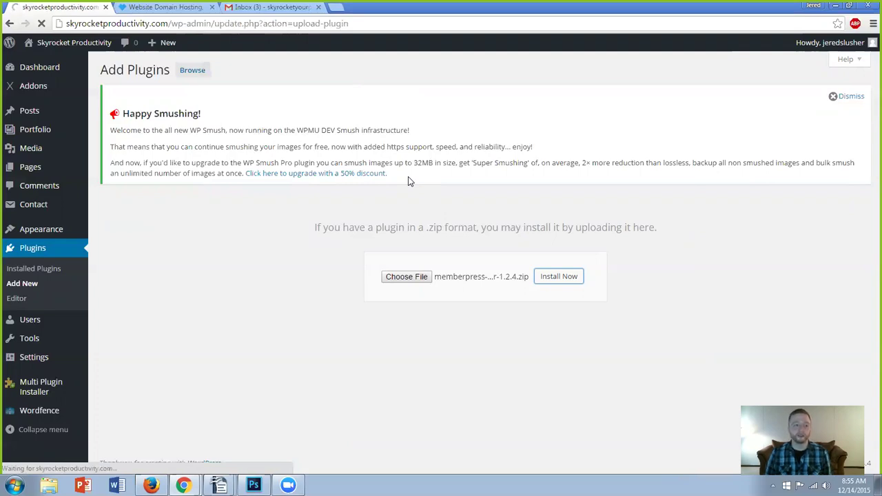
Step: Activate the MemberPress plugin and dismiss its release-notes pop-up
click(143, 239)
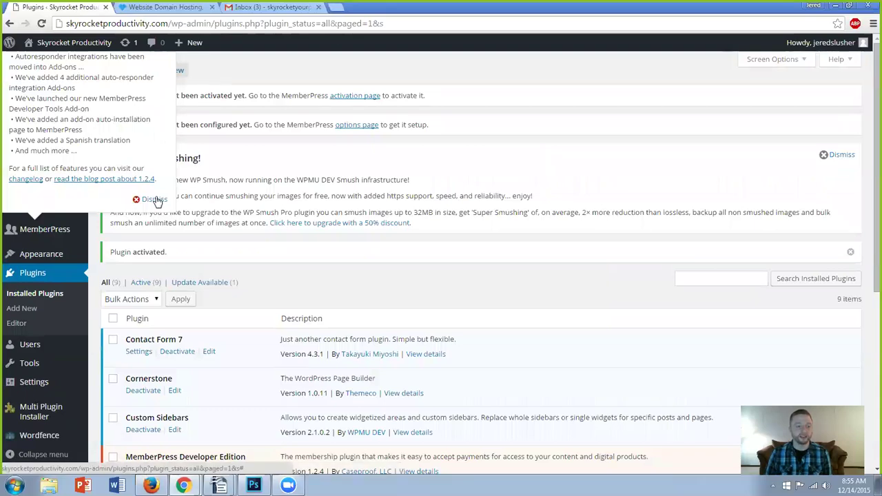
click(155, 200)
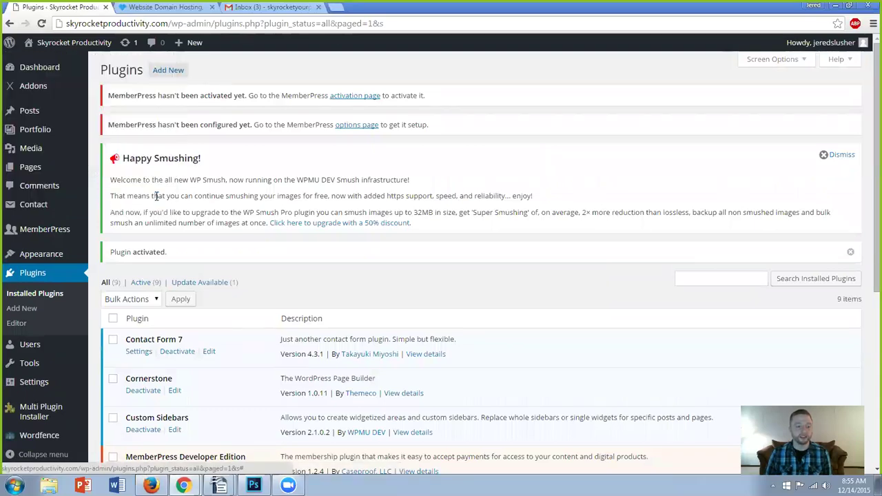
scroll(300, 241, down, 3)
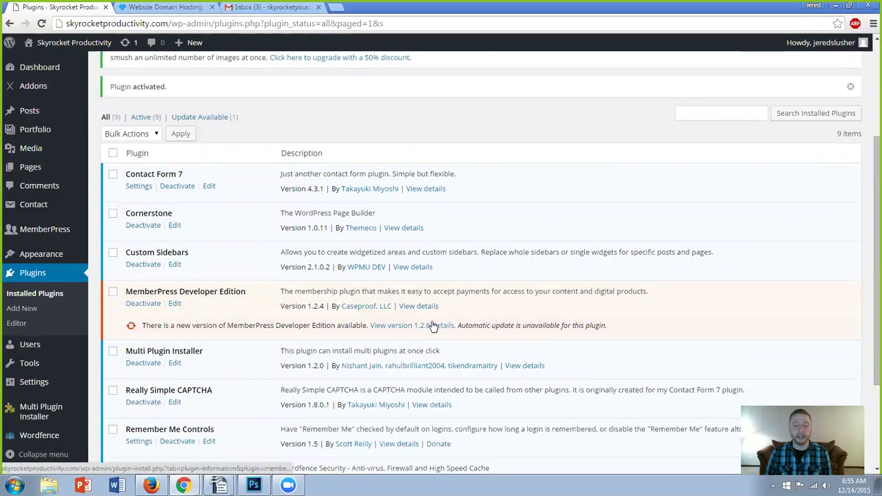
scroll(154, 289, down, 2)
scroll(173, 215, up, 3)
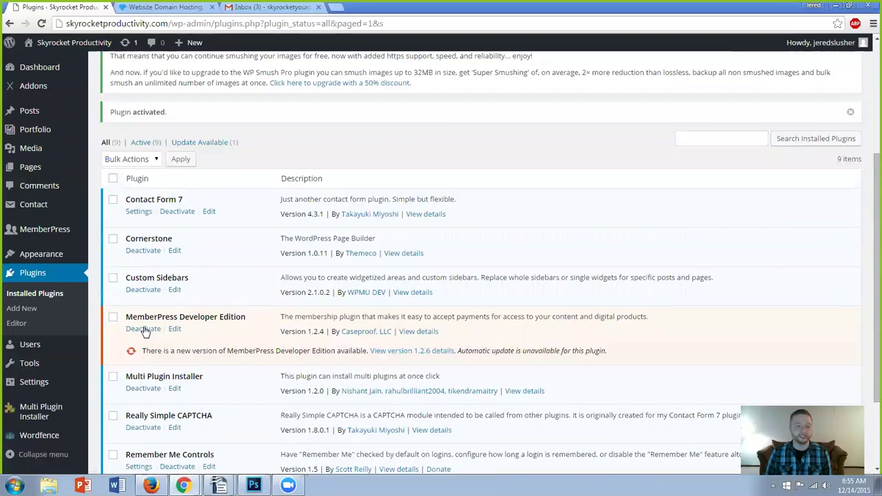
Step: Open the MemberPress license activation page
mouse_move(50, 384)
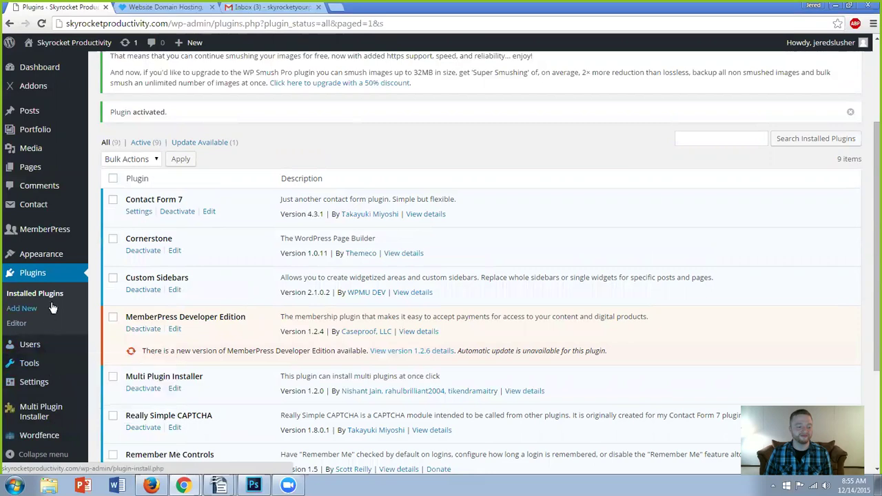
mouse_move(49, 232)
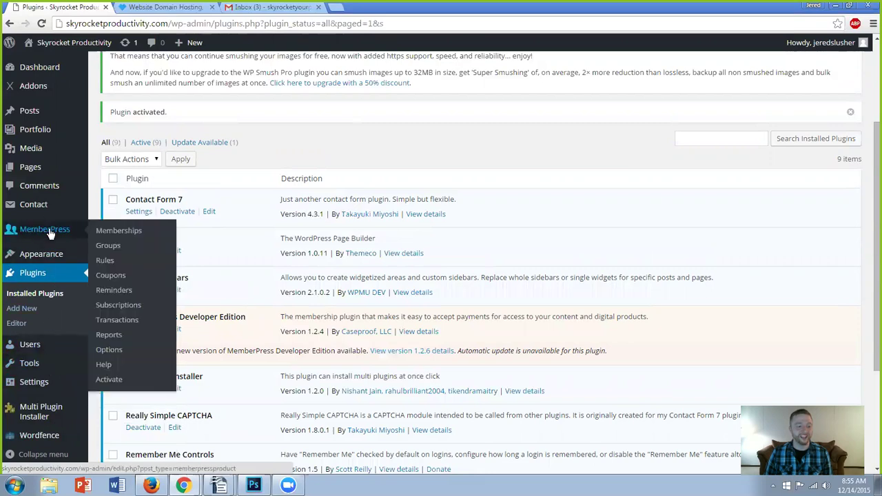
click(125, 384)
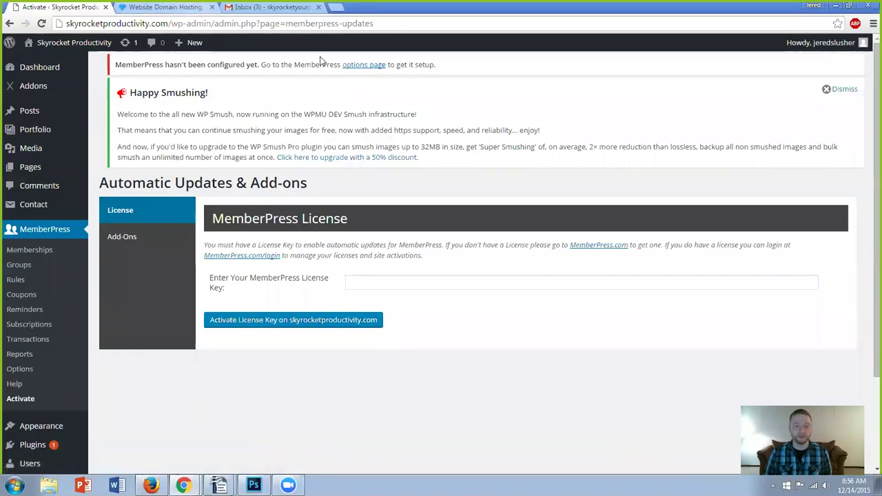
Step: Switch to Firefox and open memberpress.com in a new tab to look up the license key
click(150, 485)
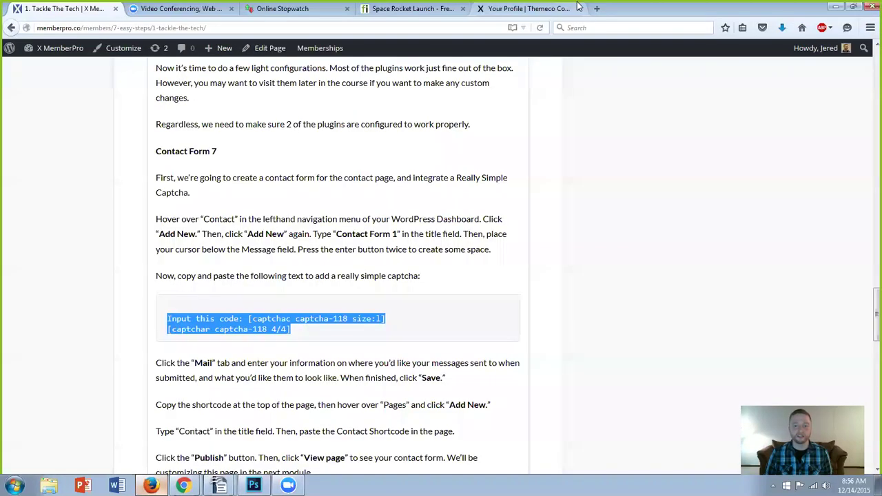
click(597, 9)
text(memberpress.com/)
key(Return)
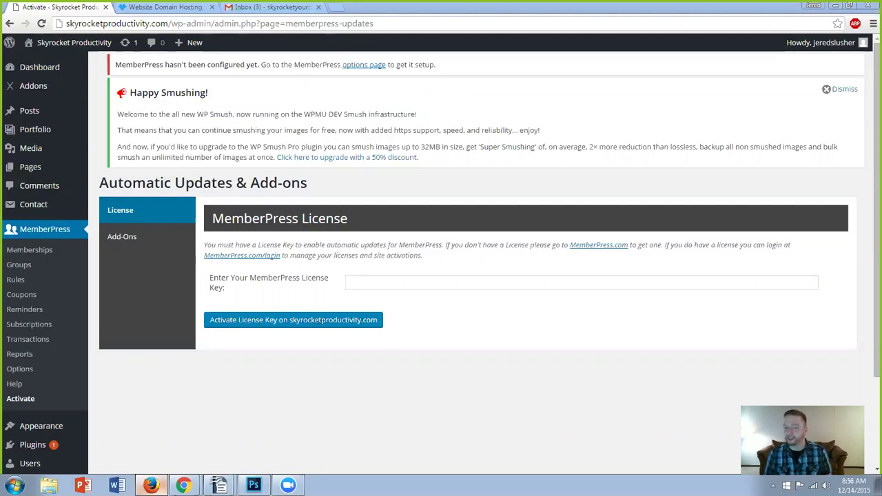
Step: Paste the MemberPress license key into the license page in Chrome and activate it for skyrocketproductivity.com
click(416, 284)
key(ctrl+v)
click(304, 318)
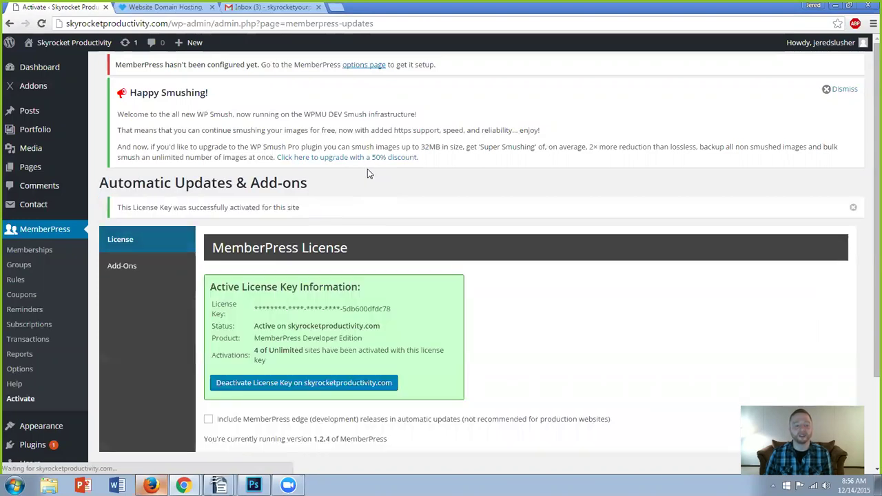
Step: Install the MailChimp add-on for MemberPress and activate it
scroll(386, 247, down, 1)
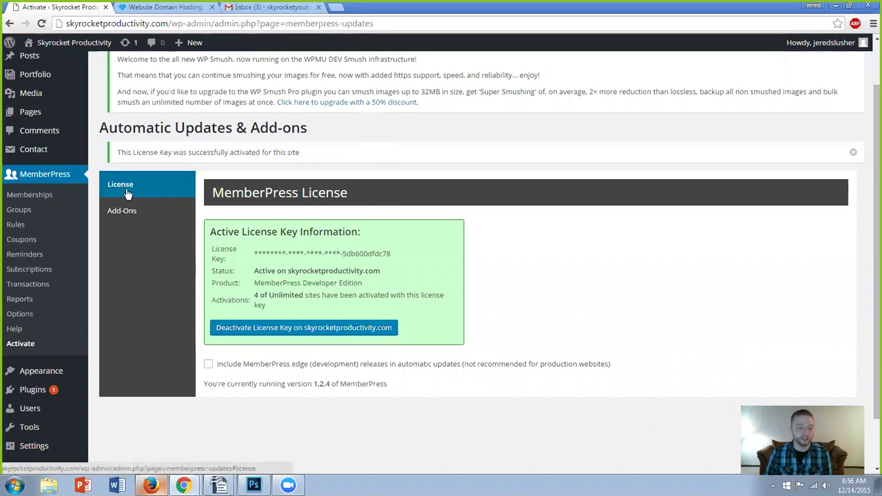
click(137, 209)
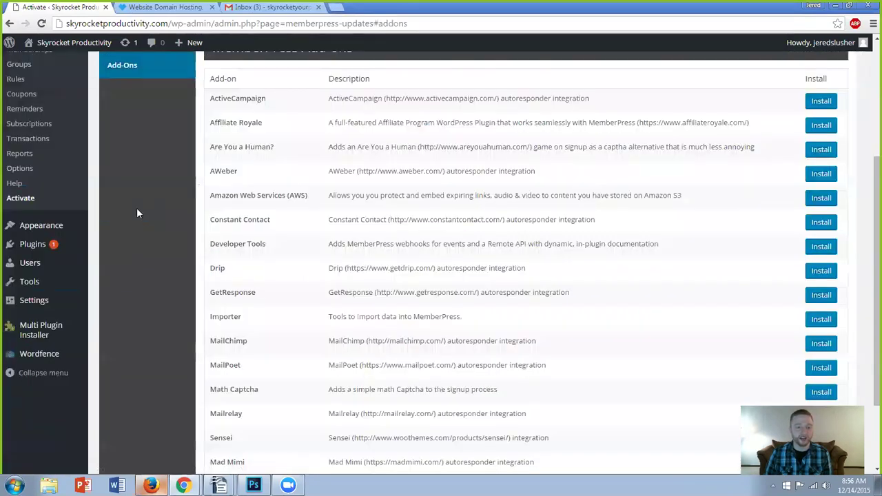
scroll(136, 212, down, 3)
scroll(179, 241, up, 2)
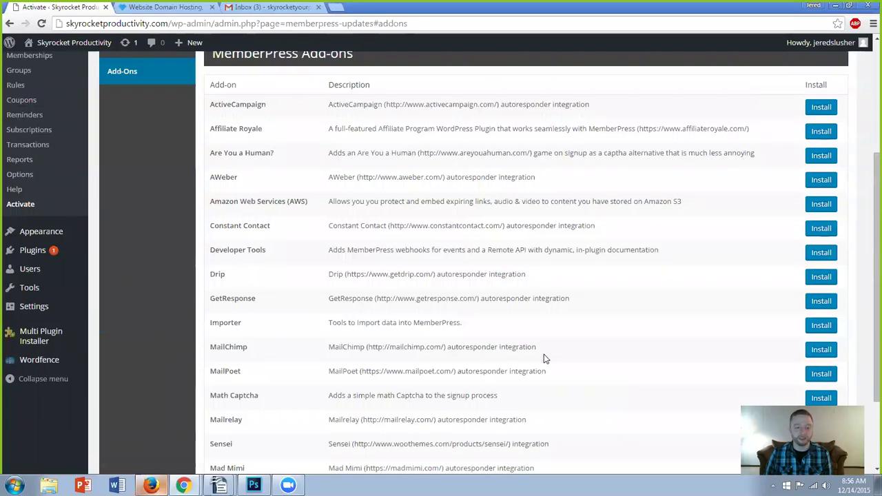
click(821, 350)
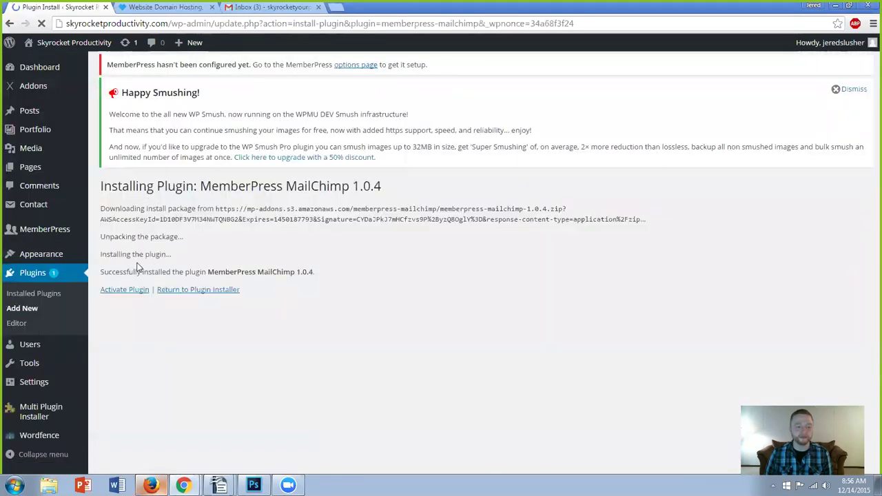
click(130, 295)
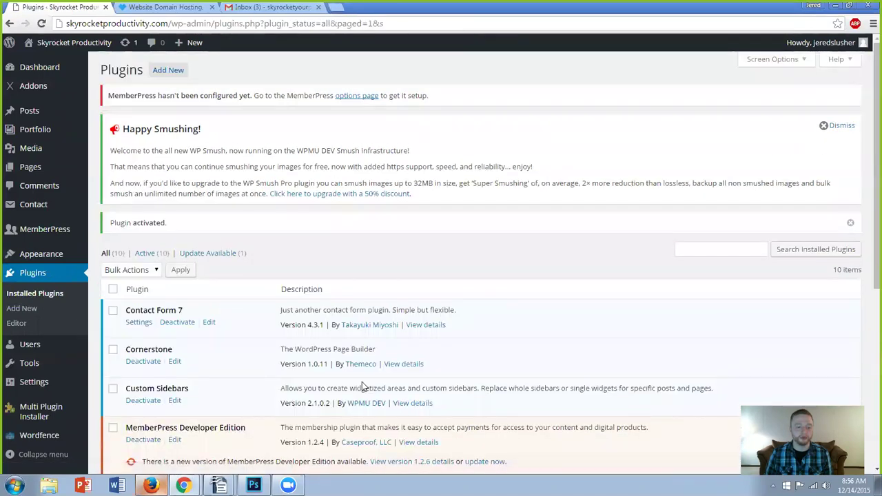
Step: Update the MemberPress Developer Edition plugin to its new version, 1.2.6
click(486, 463)
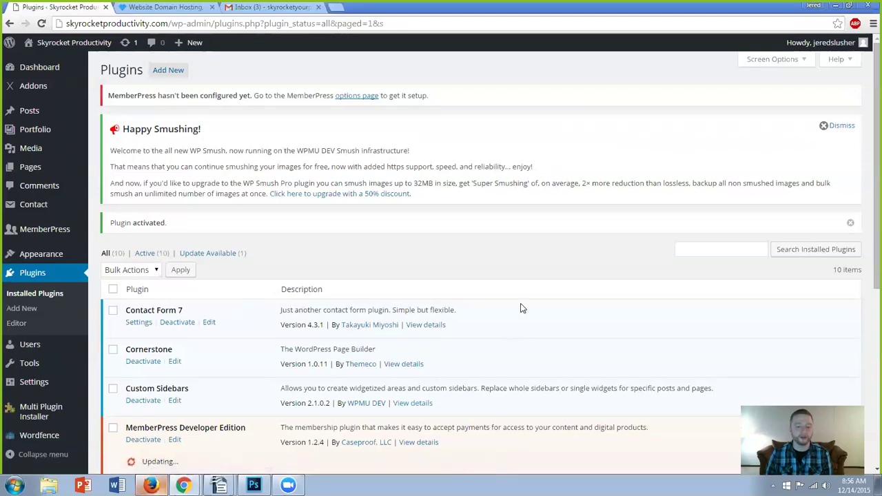
scroll(527, 264, down, 1)
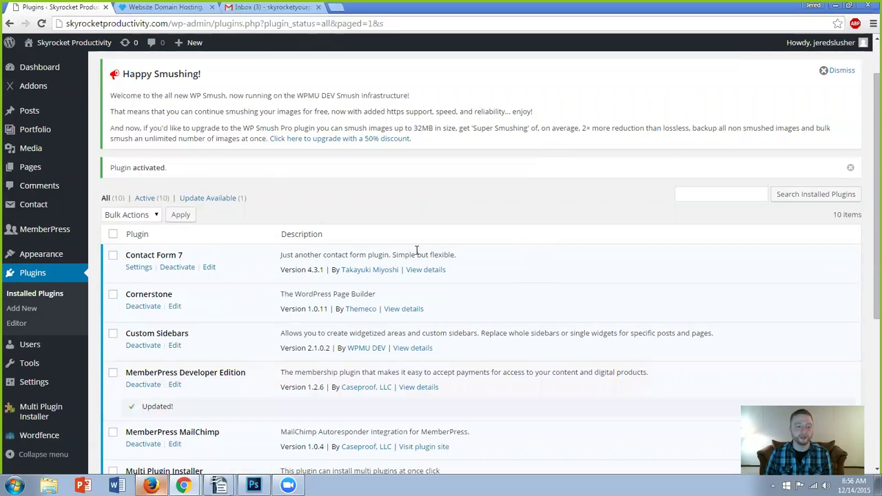
scroll(416, 251, down, 4)
scroll(416, 251, up, 5)
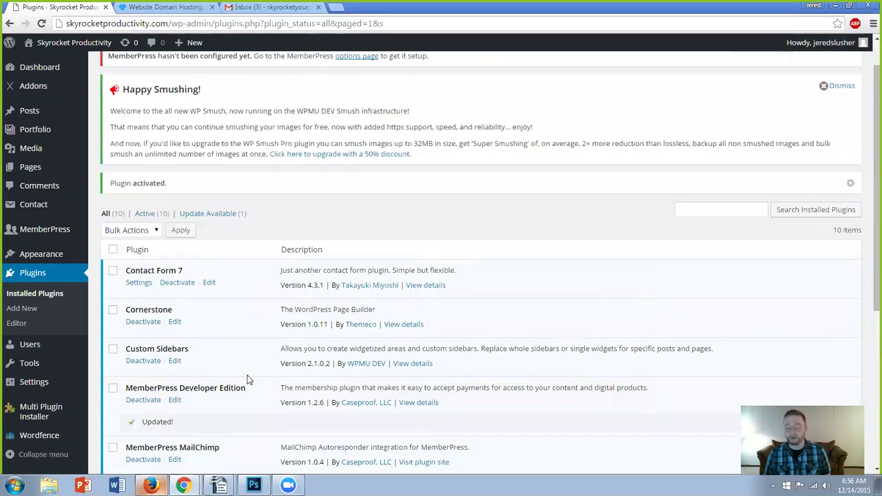
mouse_move(219, 485)
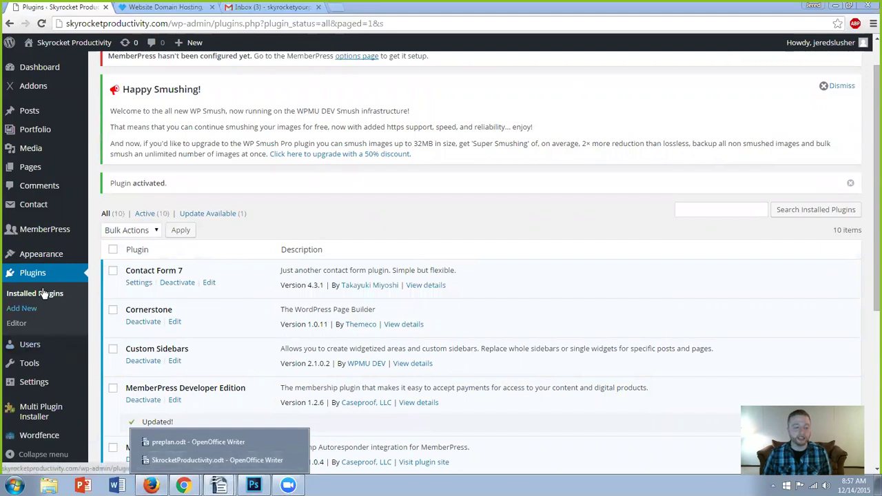
click(50, 230)
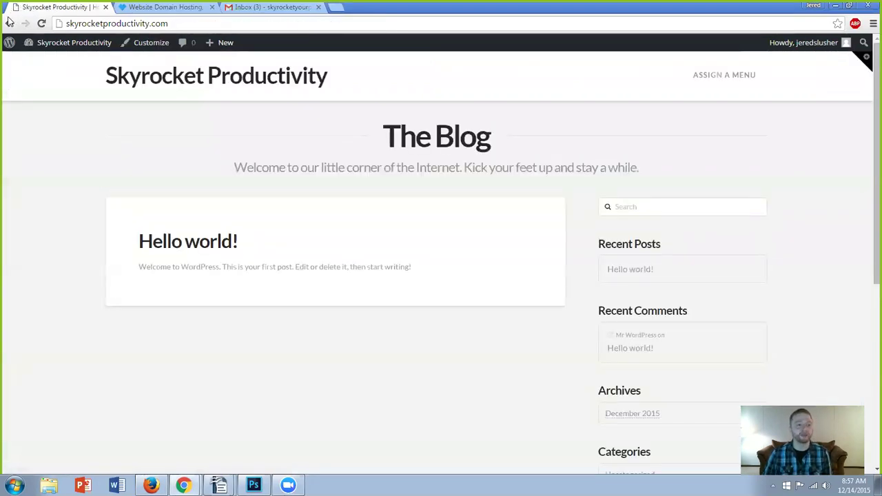
click(10, 22)
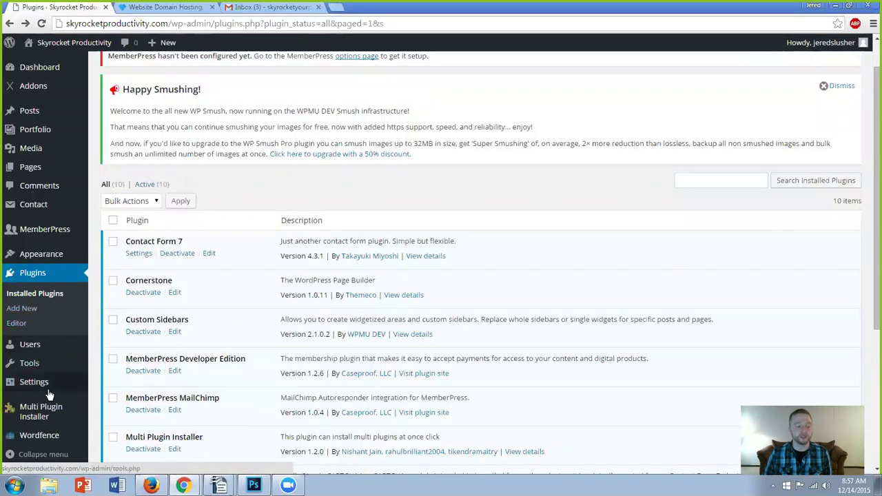
Step: Create a new MemberPress membership titled "Skyrocket Your Productivity Training"
mouse_move(43, 229)
click(119, 232)
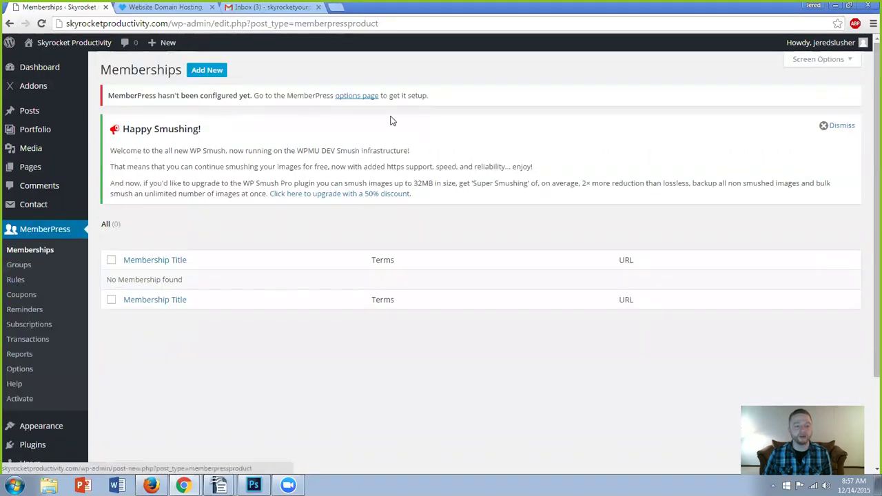
click(215, 73)
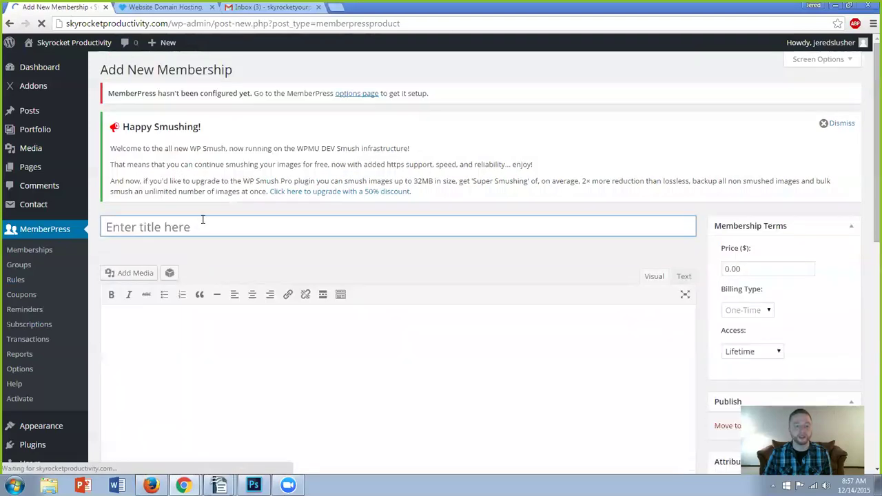
text(Sk)
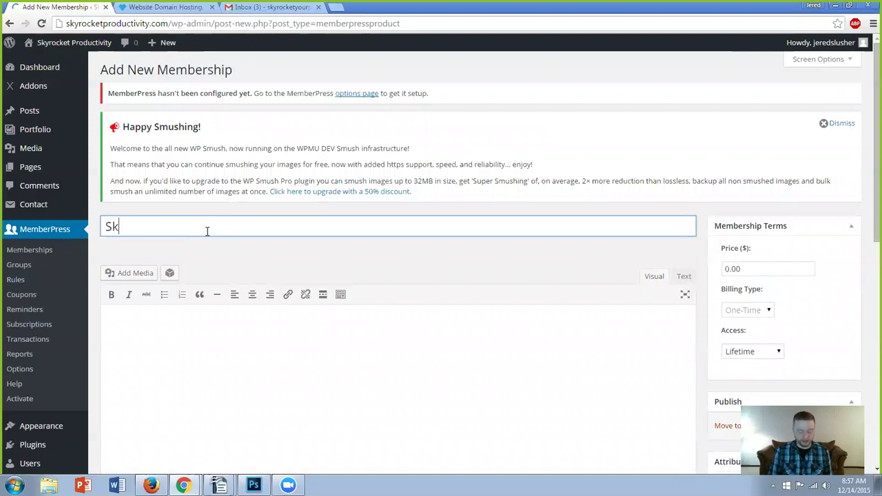
text(yrocket Your Pr)
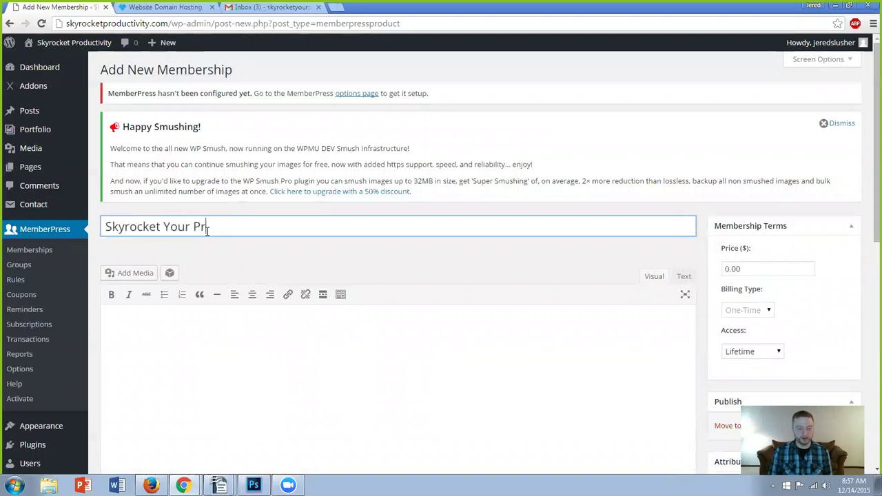
text(oductivity Training)
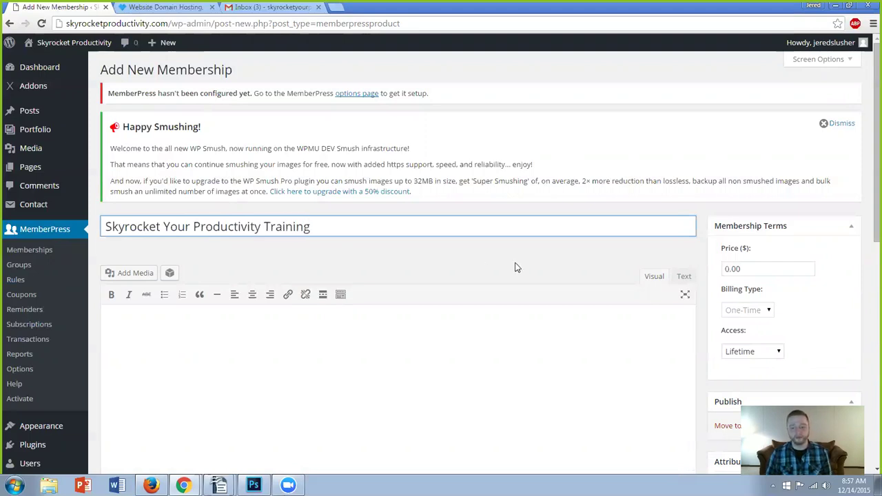
Step: Price the membership at $297 with one-time billing and lifetime access, and publish it
triple_click(771, 271)
text(297)
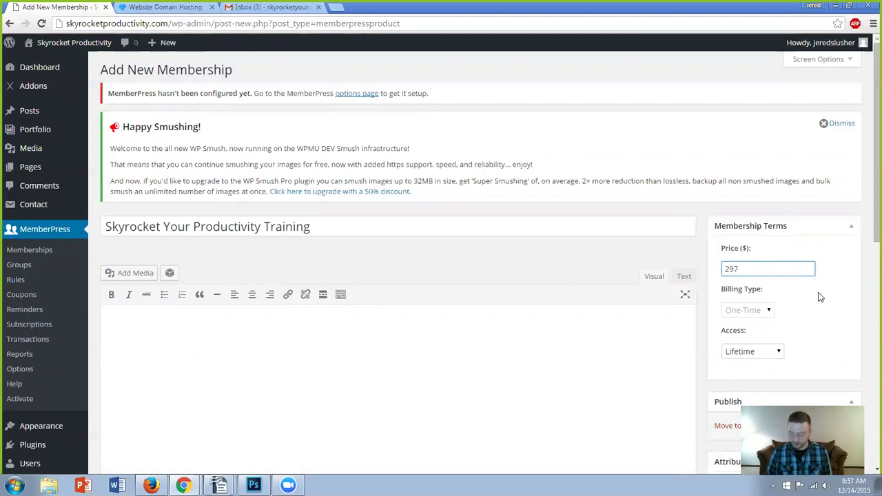
click(825, 331)
click(756, 313)
click(755, 312)
click(758, 355)
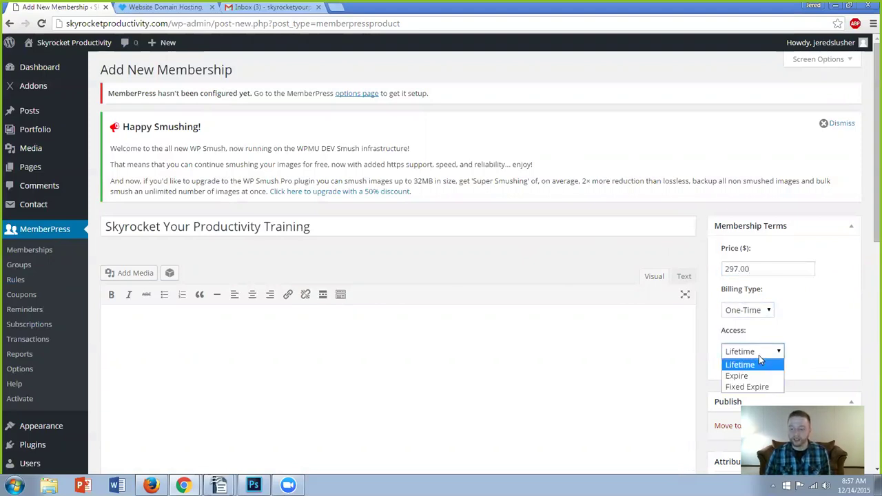
click(758, 355)
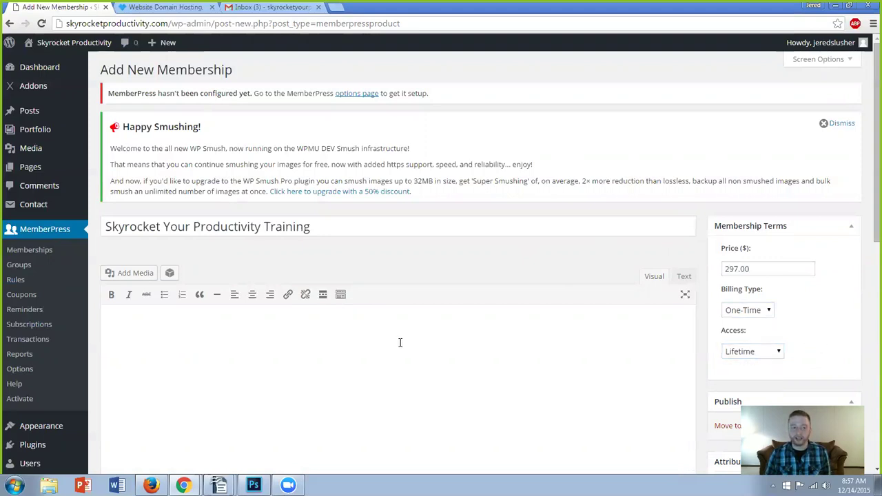
scroll(517, 303, down, 3)
click(830, 265)
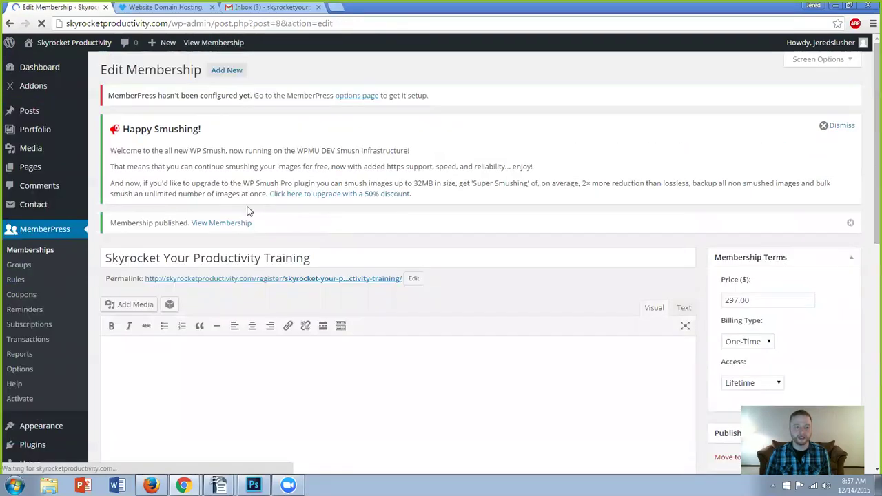
Step: Dismiss the WP Smush notice and save the MemberPress options with auto-created Thank You, Account and Login pages
click(839, 126)
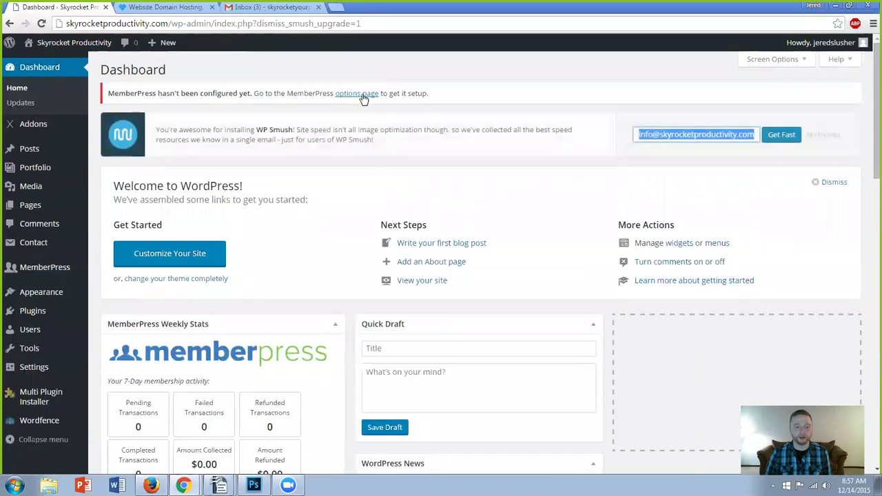
click(363, 94)
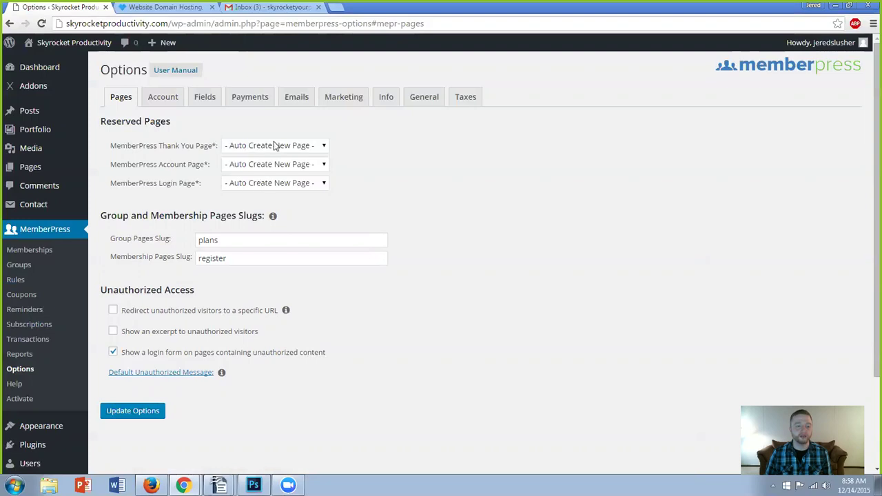
click(136, 412)
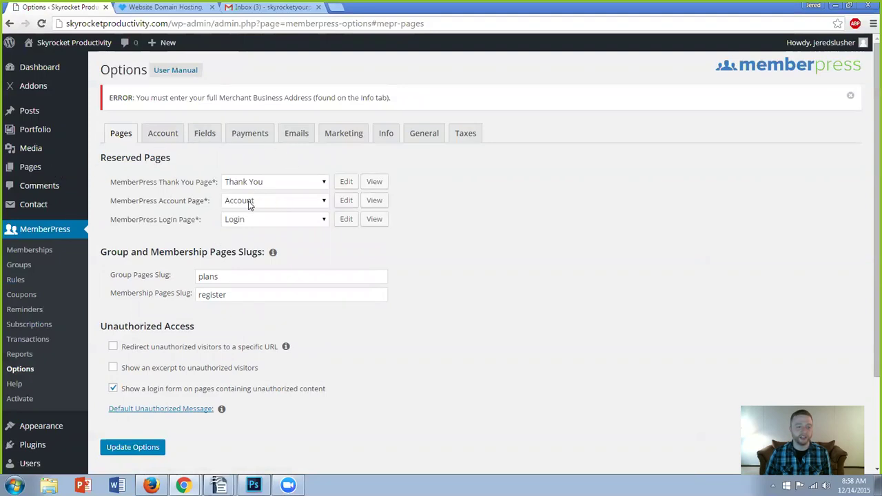
click(850, 95)
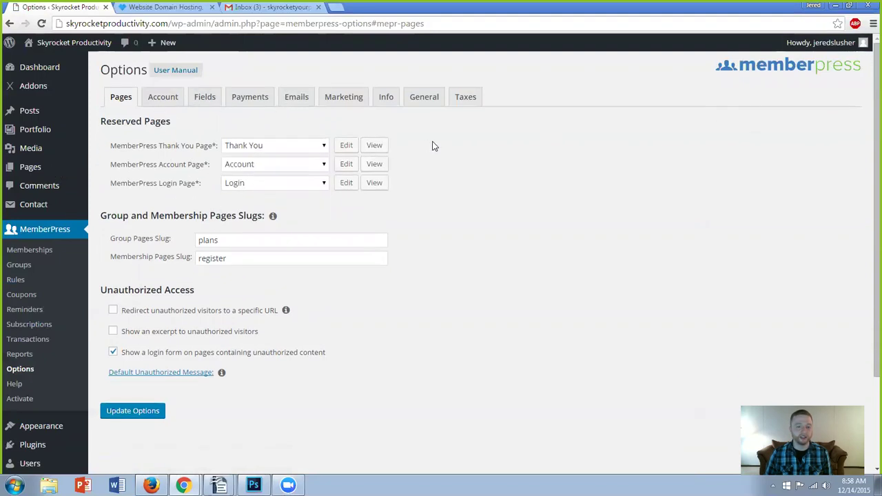
Step: Examine the account, fields and payments settings in the MemberPress options
click(174, 101)
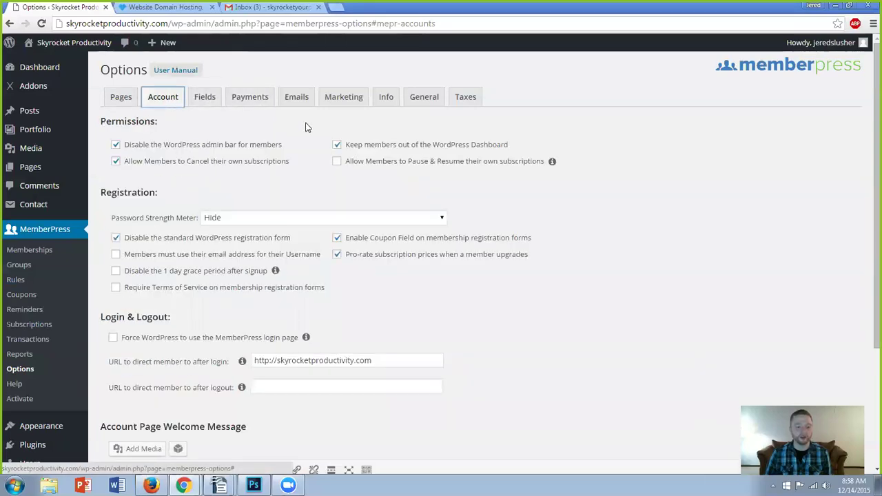
scroll(338, 154, down, 2)
scroll(338, 154, down, 1)
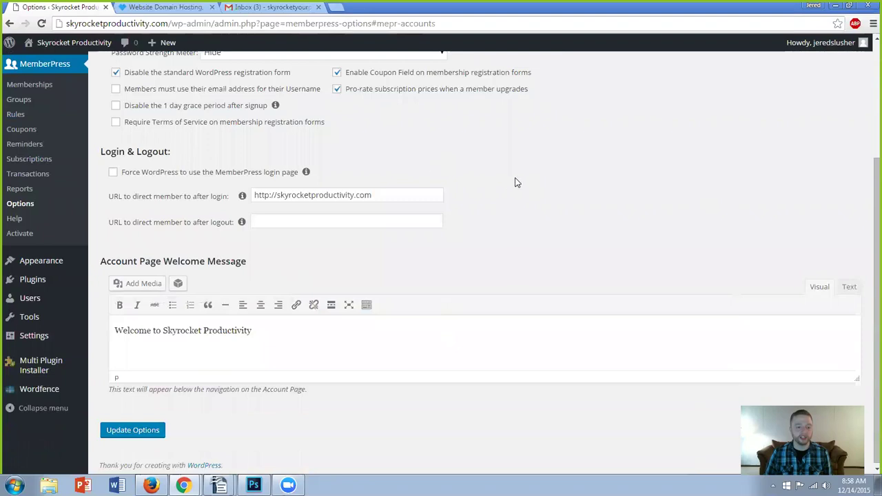
scroll(514, 198, up, 4)
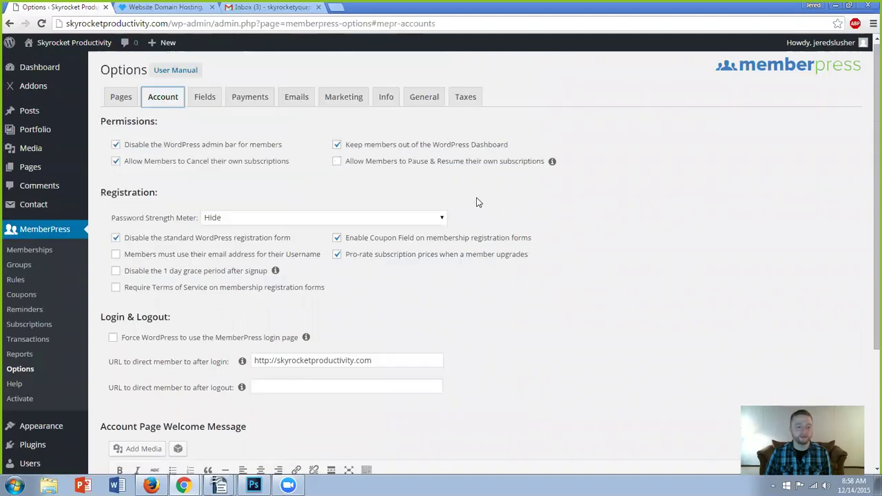
click(211, 99)
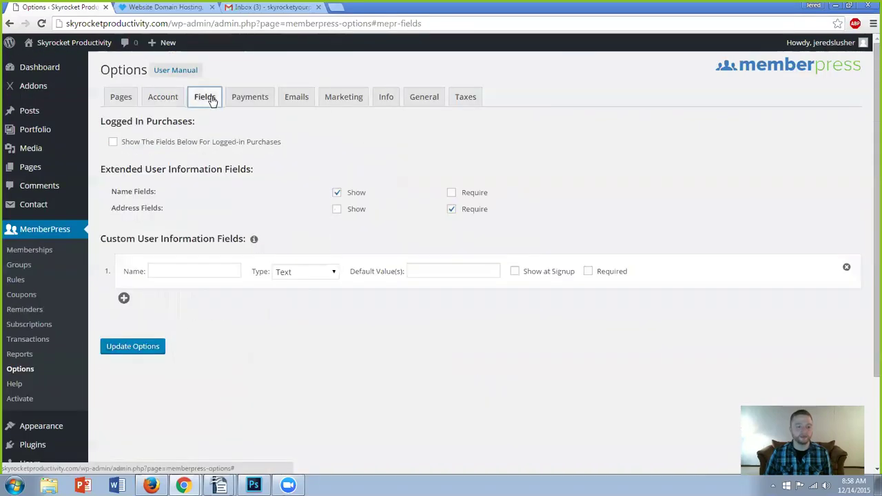
click(264, 100)
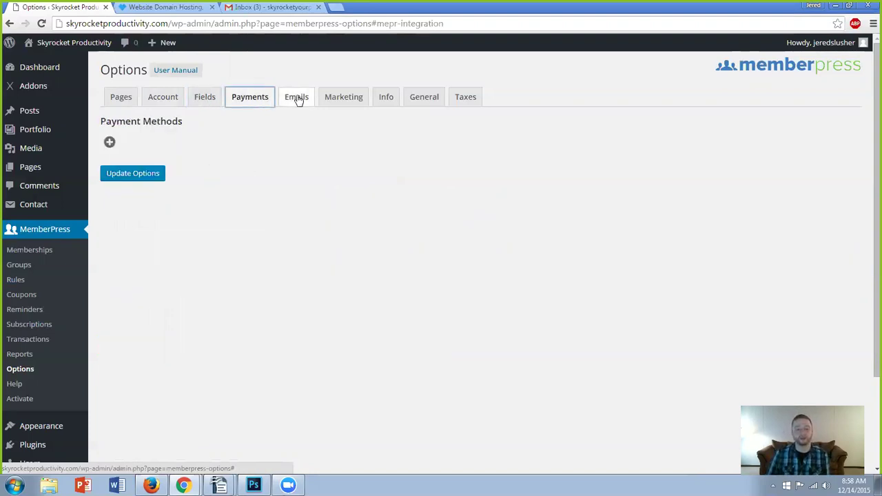
Step: In the email settings, put the sender's full name and a dash before "Skyrocket Productivity" in the From Name
click(298, 101)
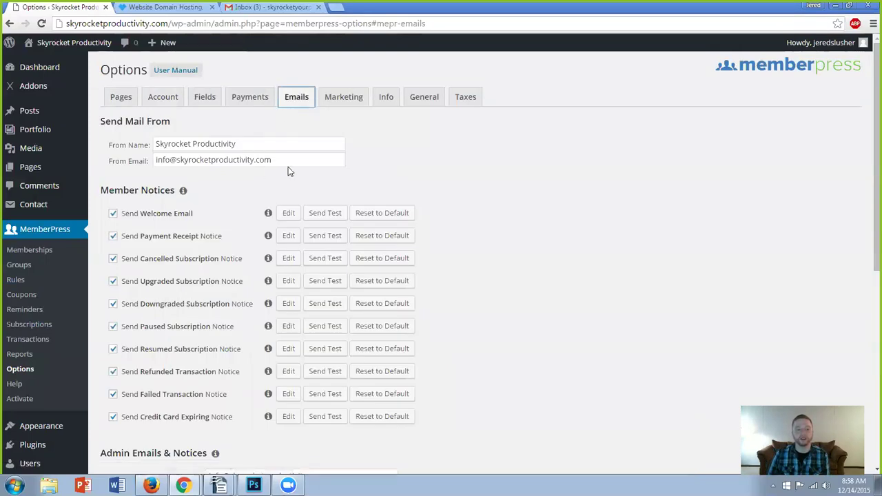
click(269, 141)
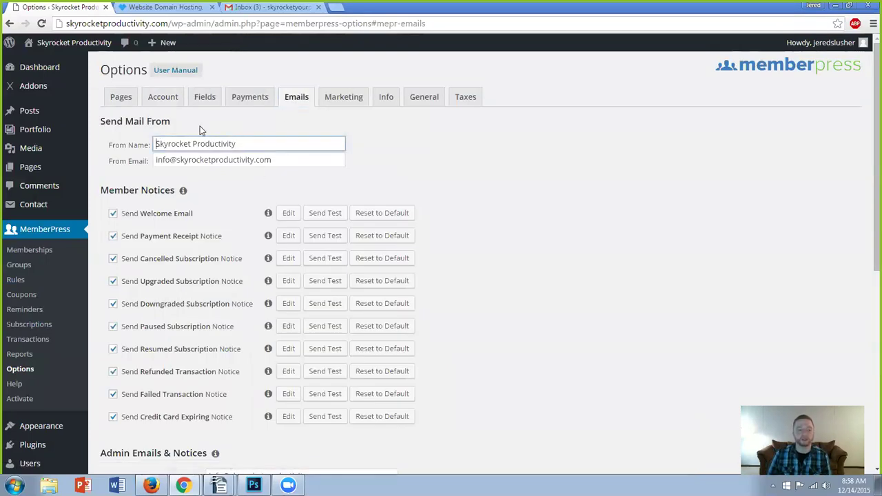
text(Jered Slushe)
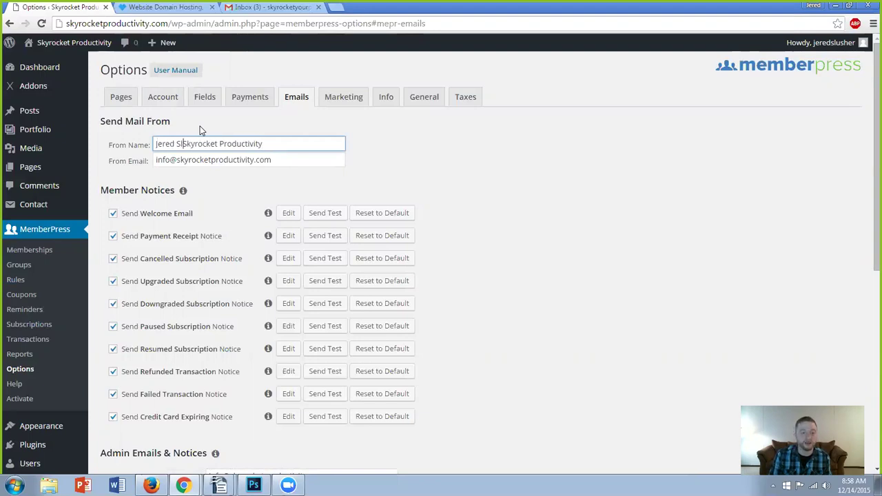
text(r -)
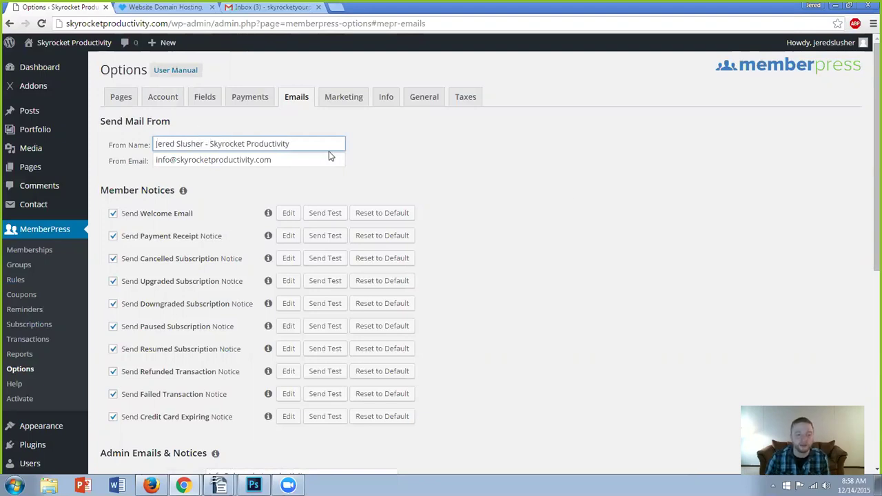
click(578, 202)
Step: Review the member and admin email notices and update the MemberPress options
scroll(565, 194, down, 2)
scroll(560, 191, down, 4)
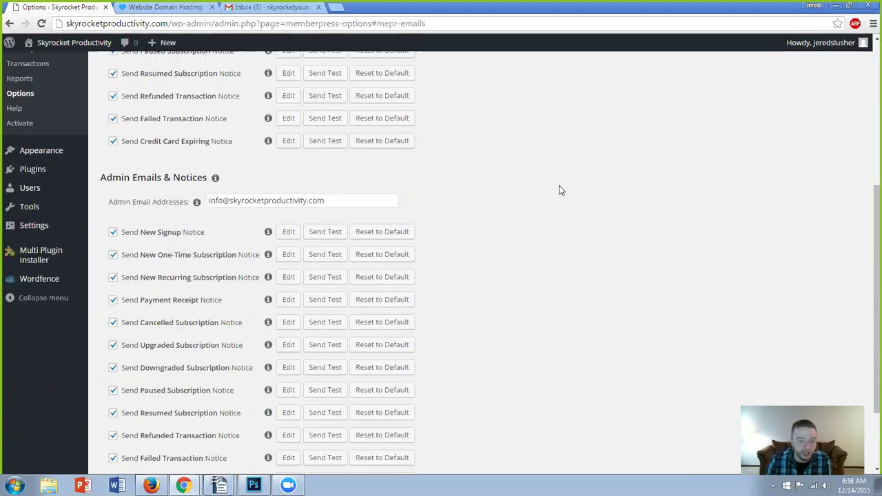
scroll(559, 190, up, 6)
scroll(169, 299, down, 6)
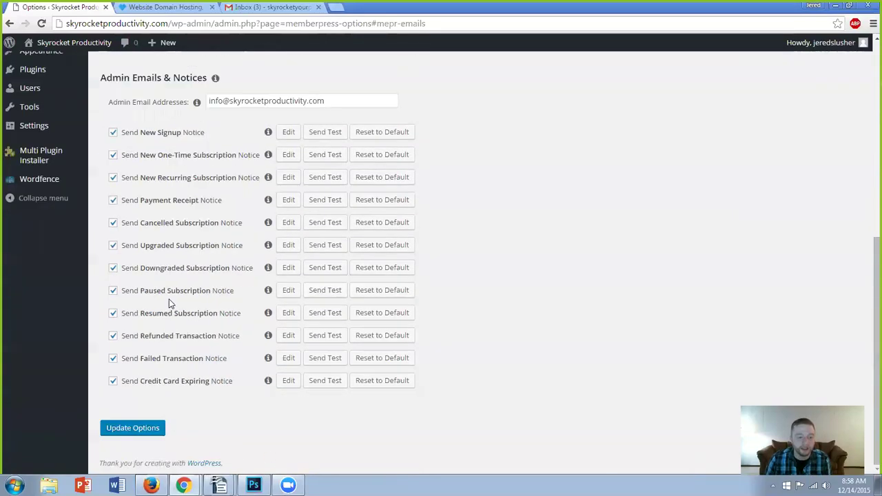
click(129, 429)
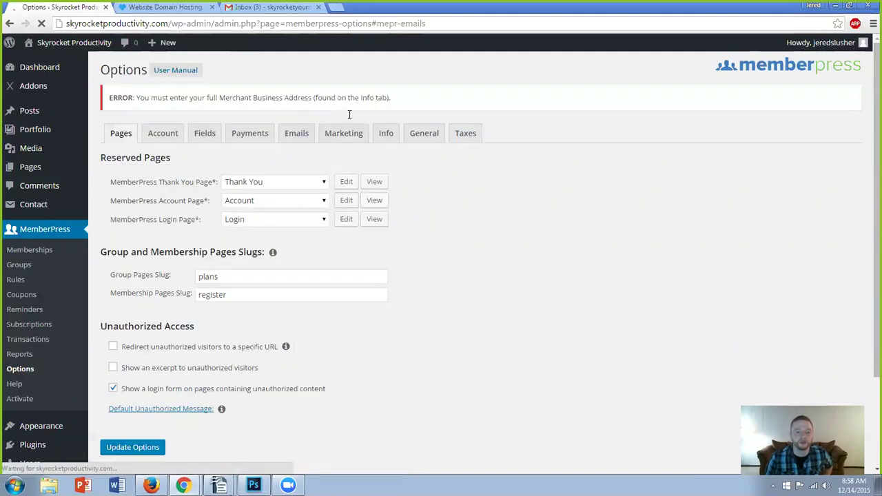
Step: In the merchant business information, enter "Skyrocket Productivity" as the business name and fill in the first address line
click(337, 136)
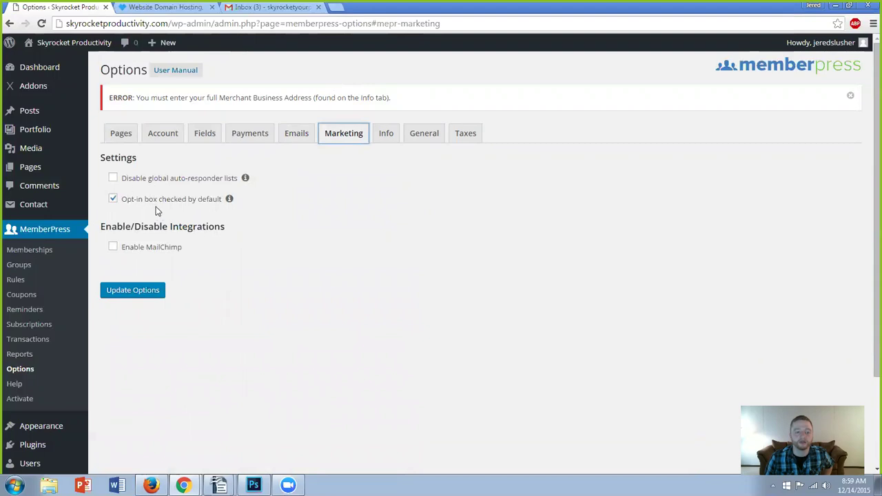
click(392, 141)
click(291, 194)
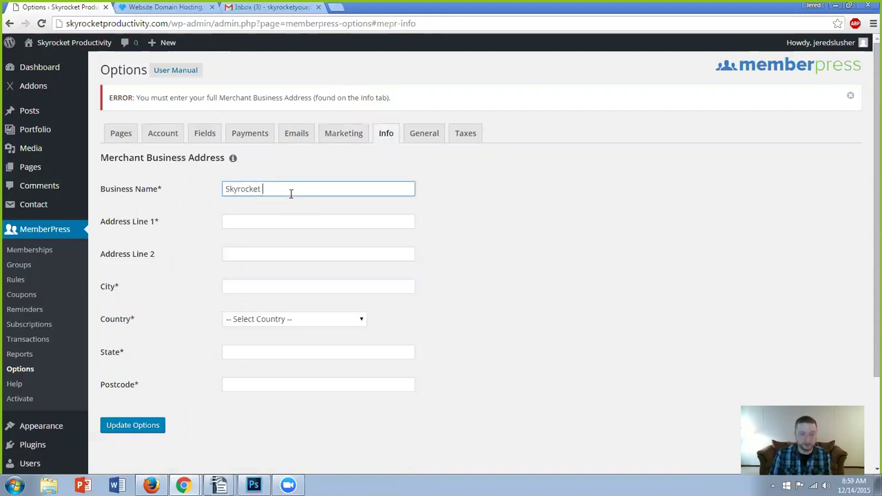
text(Skyrocket Productivity)
click(299, 224)
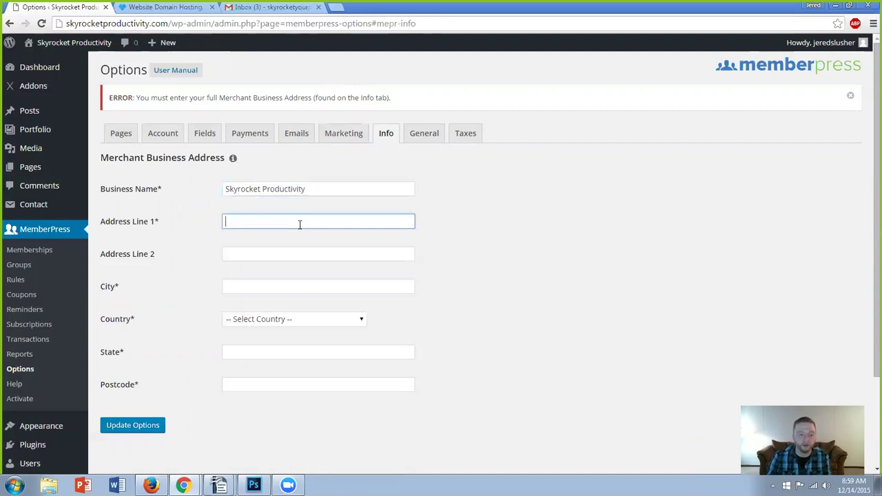
click(330, 250)
Step: Complete the merchant address with the city, the country United States (US), the state and the postcode, and update the options
click(308, 288)
text(Columbus)
key(Tab)
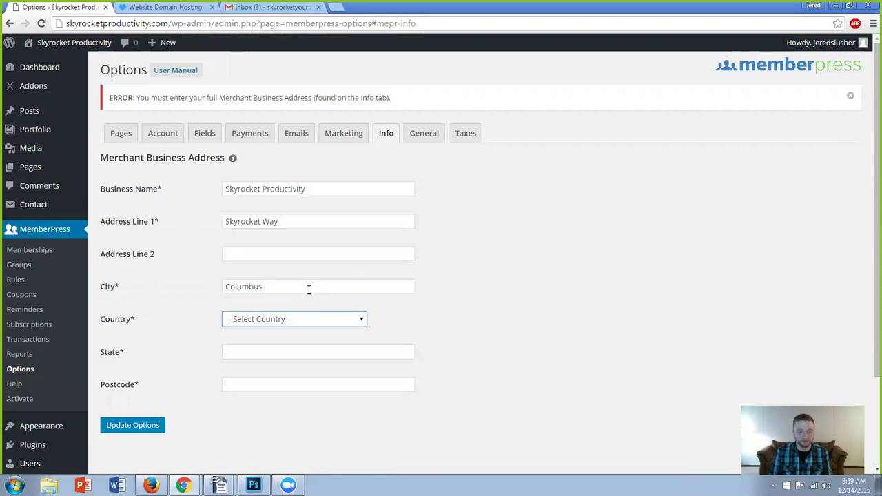
text(united s)
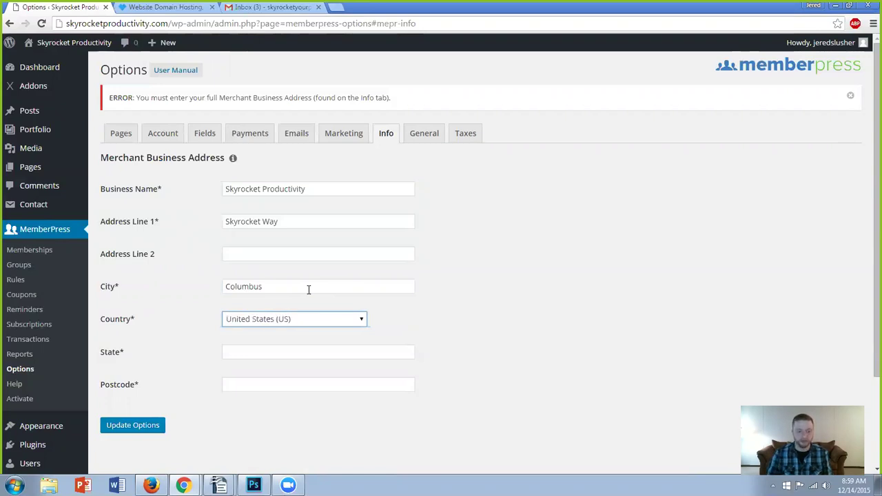
click(282, 352)
text(Ohio)
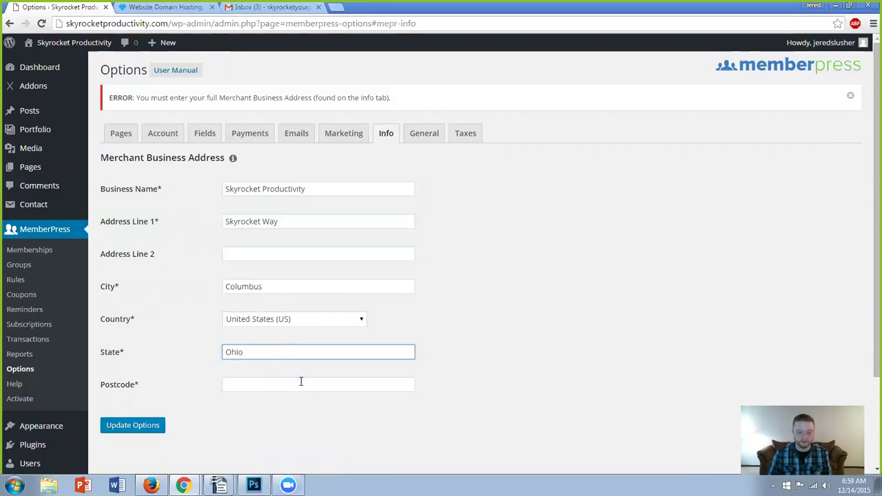
click(300, 382)
text(45678)
click(279, 420)
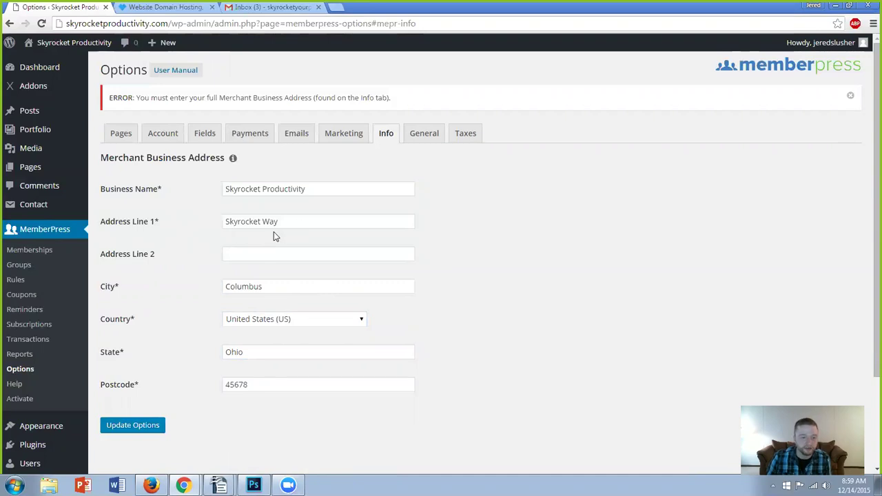
click(152, 425)
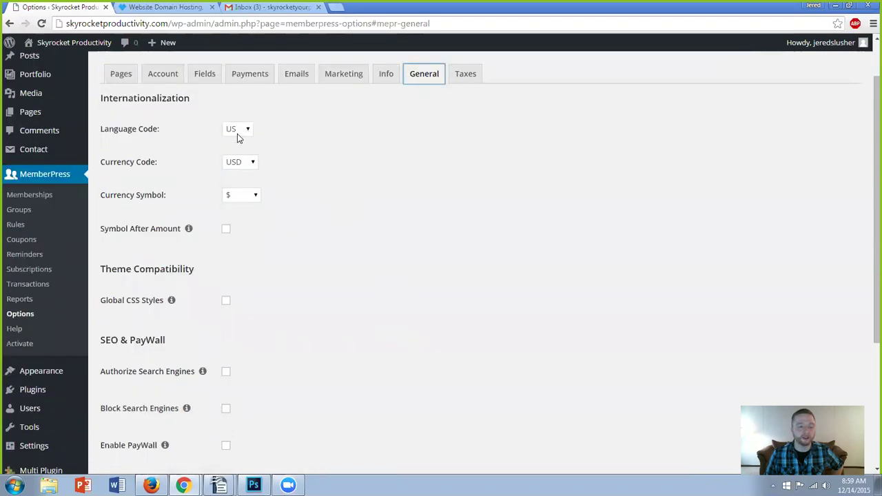
Step: Review the language and currency choices in the general settings, keeping US and USD, and save the MemberPress options
click(239, 130)
click(239, 131)
click(237, 168)
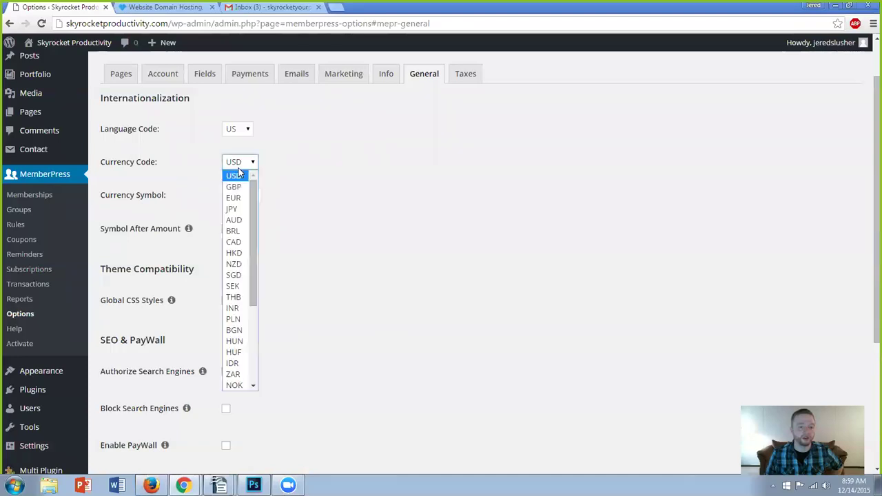
click(288, 233)
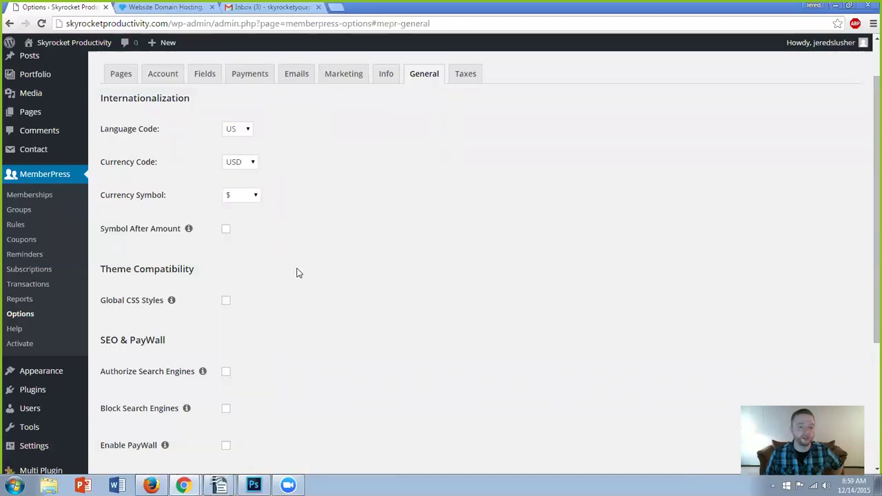
scroll(298, 272, down, 3)
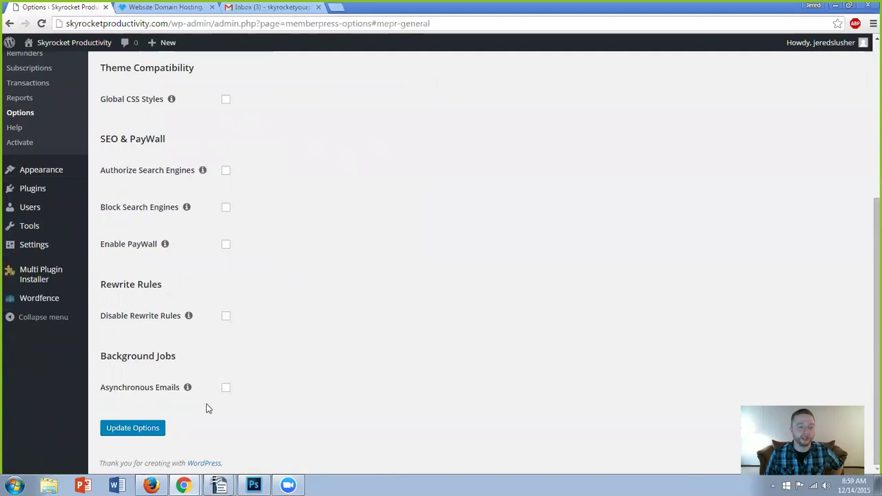
click(158, 426)
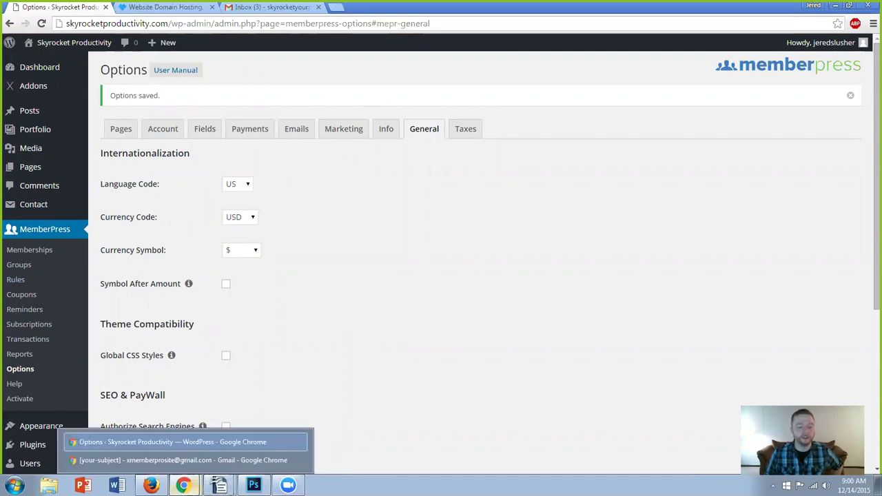
Step: Switch to Firefox to pause the online stopwatch, and bring up Zoom to return to the meeting
click(151, 485)
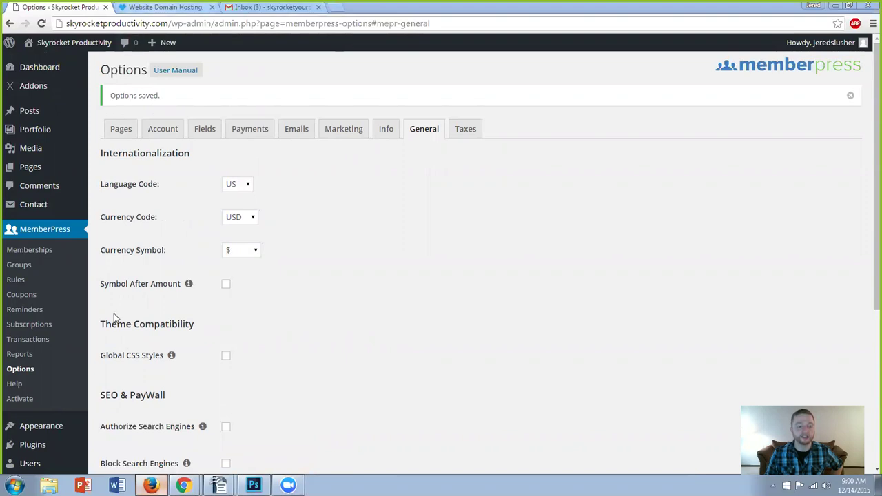
mouse_move(185, 486)
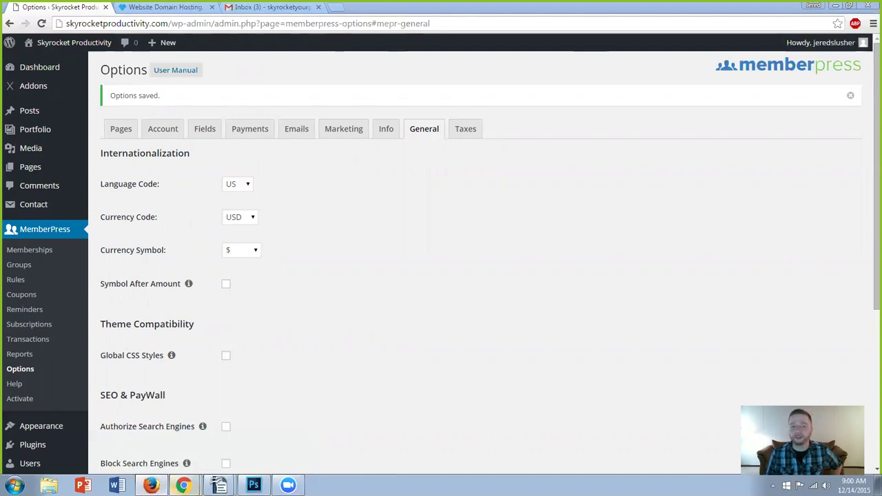
key(alt+Tab)
click(228, 71)
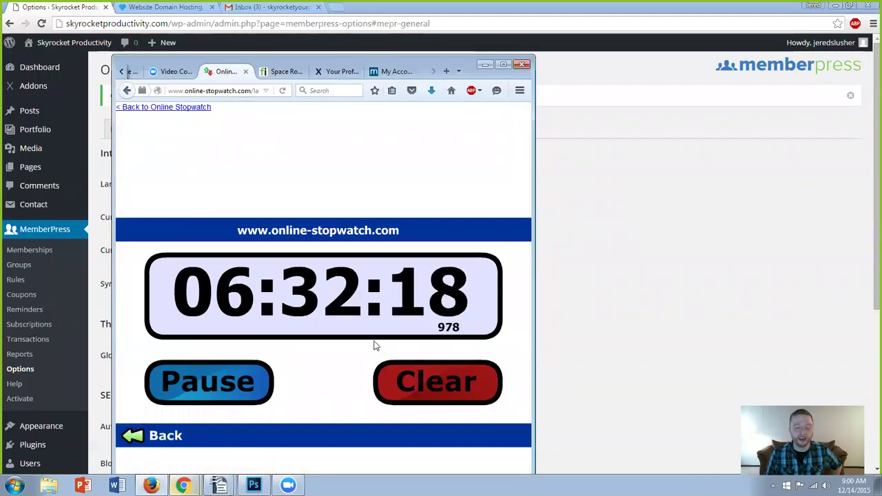
click(205, 385)
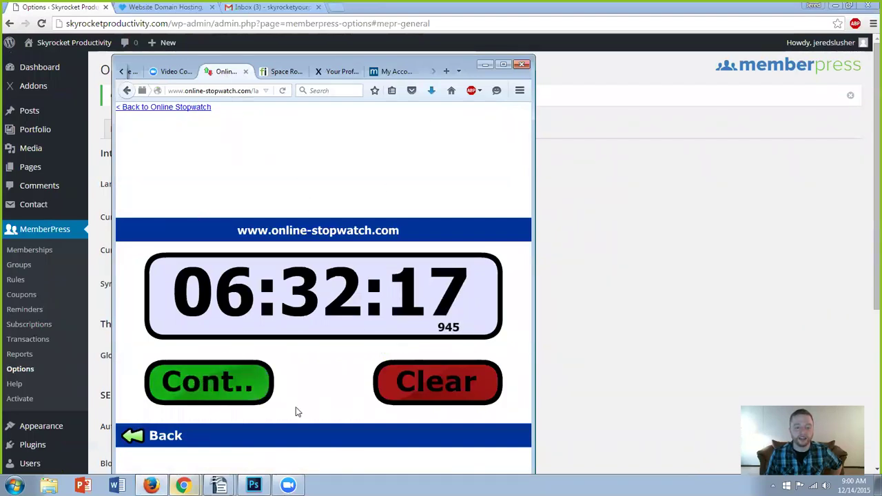
key(alt+Tab)
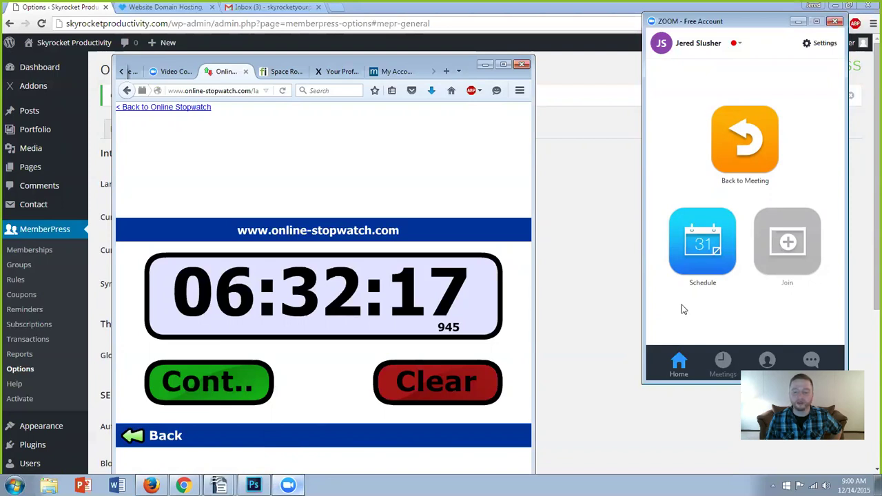
click(754, 157)
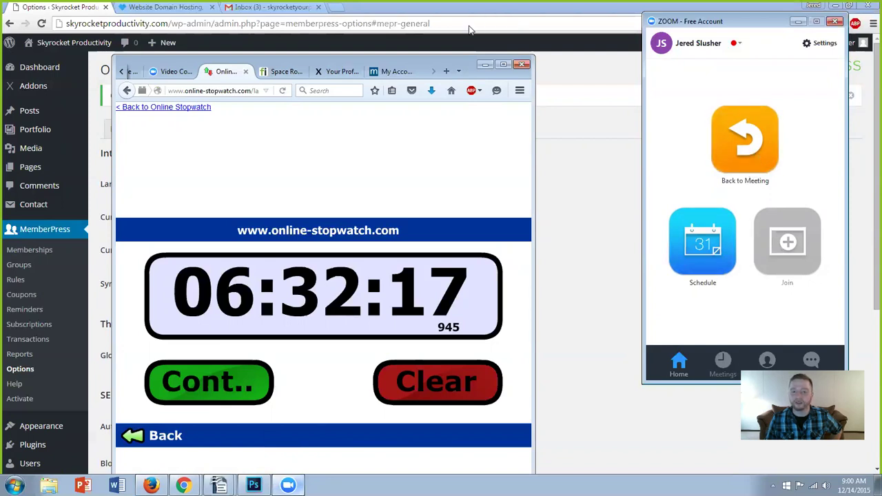